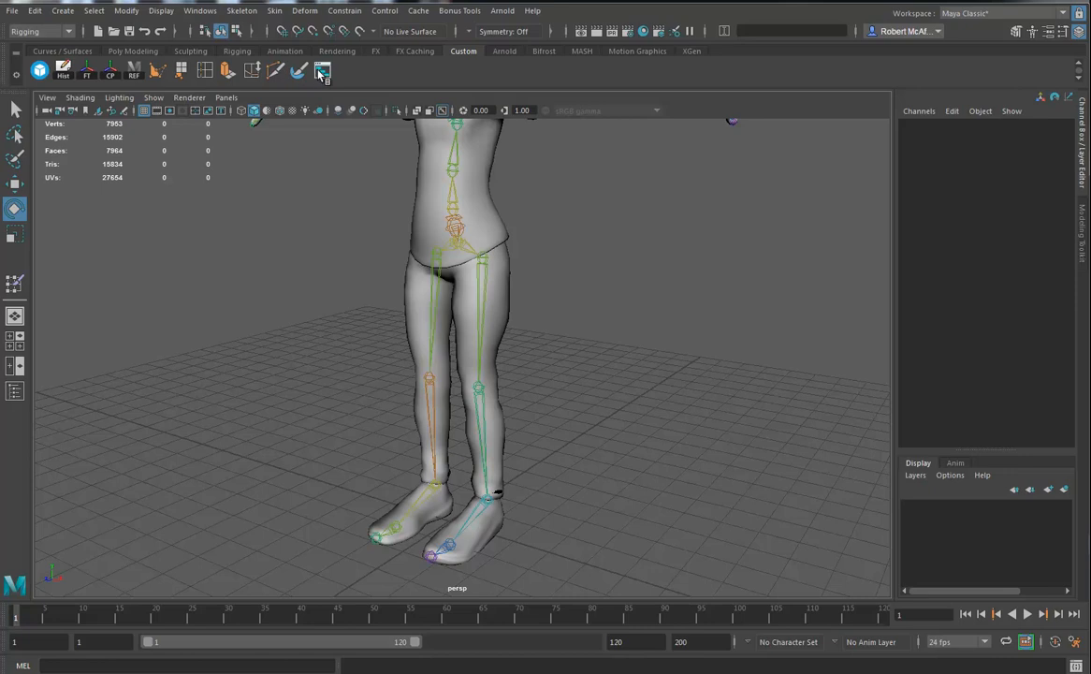
Optimize the scene size to remove empty and unused nodes from the character file
scroll(264, 361, down, 3)
alt+middle_drag(440, 392, 263, 350)
alt+middle_drag(449, 365, 314, 379)
scroll(304, 371, up, 1)
alt+middle_drag(233, 371, 276, 388)
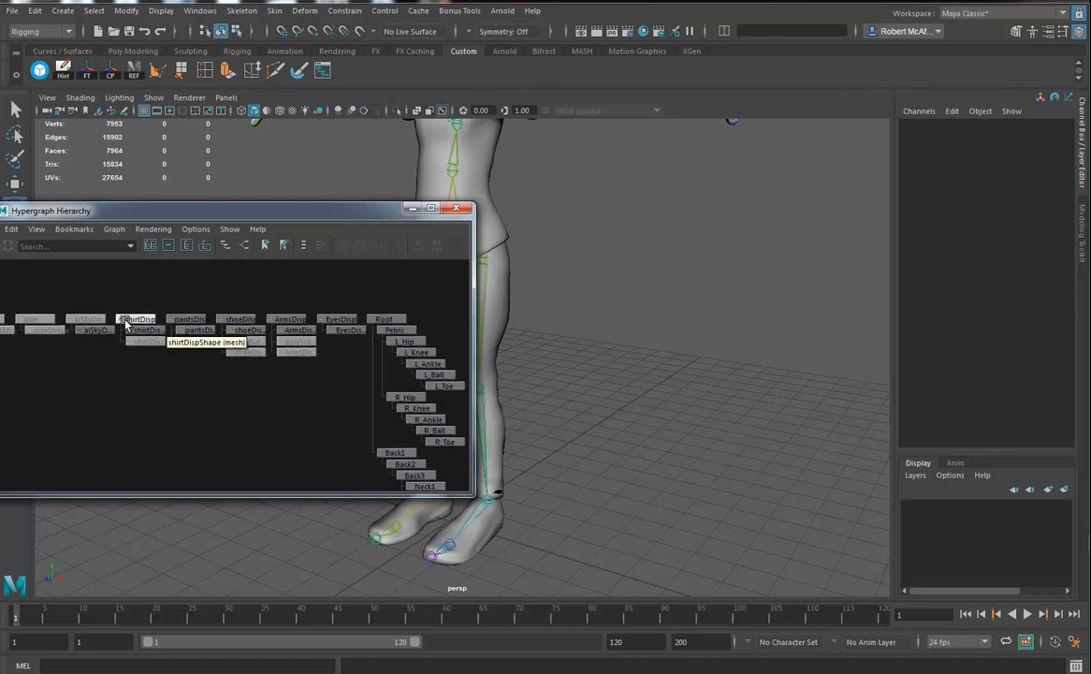
scroll(331, 381, down, 1)
mouse_move(374, 392)
alt+middle_down()
mouse_move(346, 344)
mouse_move(386, 376)
alt+middle_up()
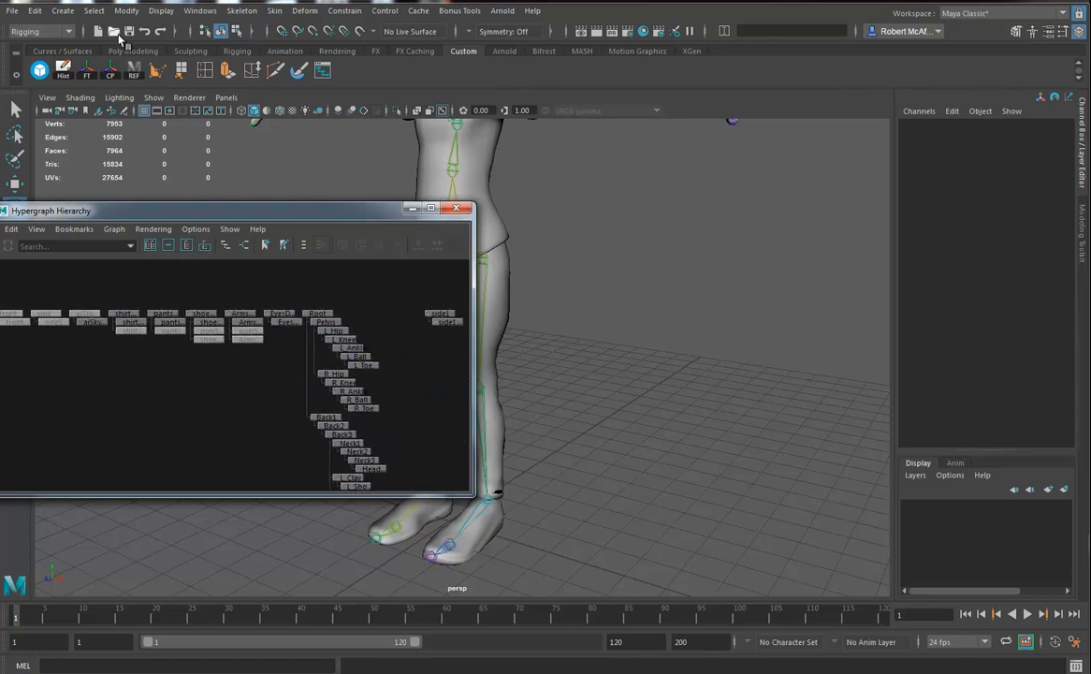
click(13, 10)
click(56, 128)
click(618, 348)
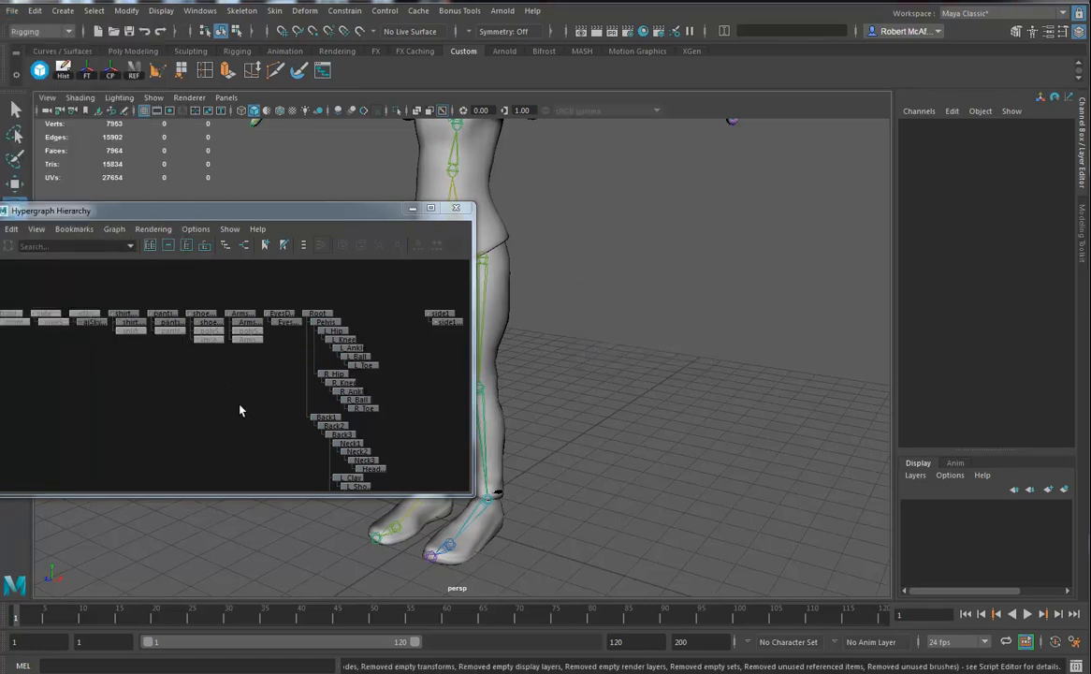
Check the input history of shirtDisp and ArmsDisp, and delete all non-deformer history in the scene
alt+right_drag(254, 424, 324, 421)
alt+middle_drag(307, 397, 302, 421)
alt+middle_drag(512, 344, 617, 395)
alt+drag(617, 400, 538, 346)
click(534, 264)
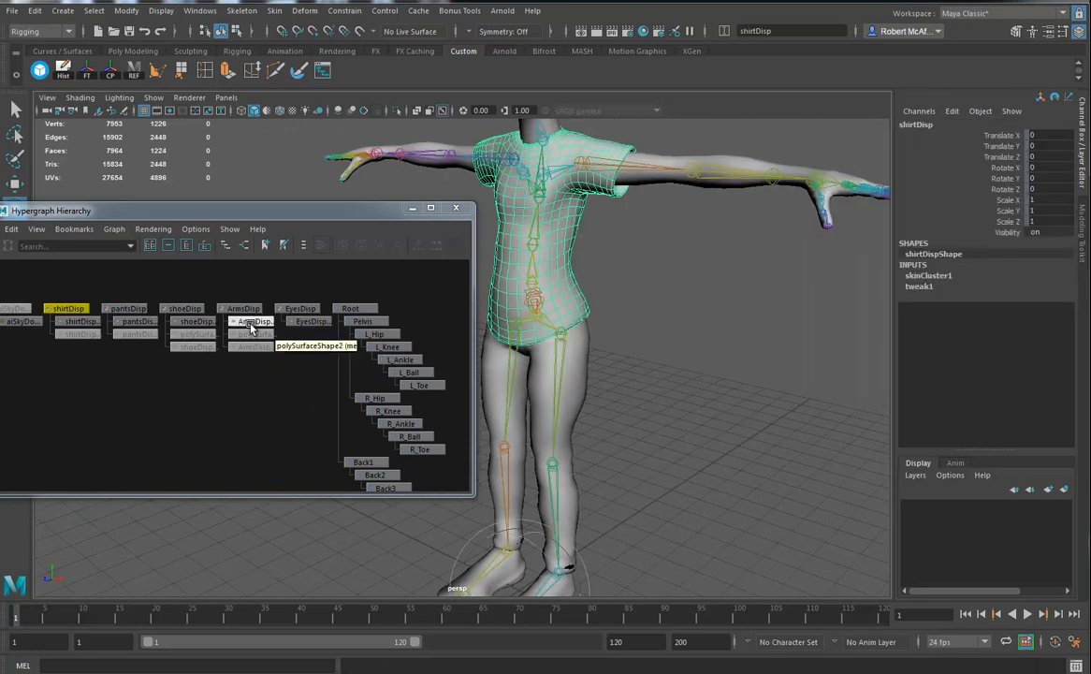
click(244, 308)
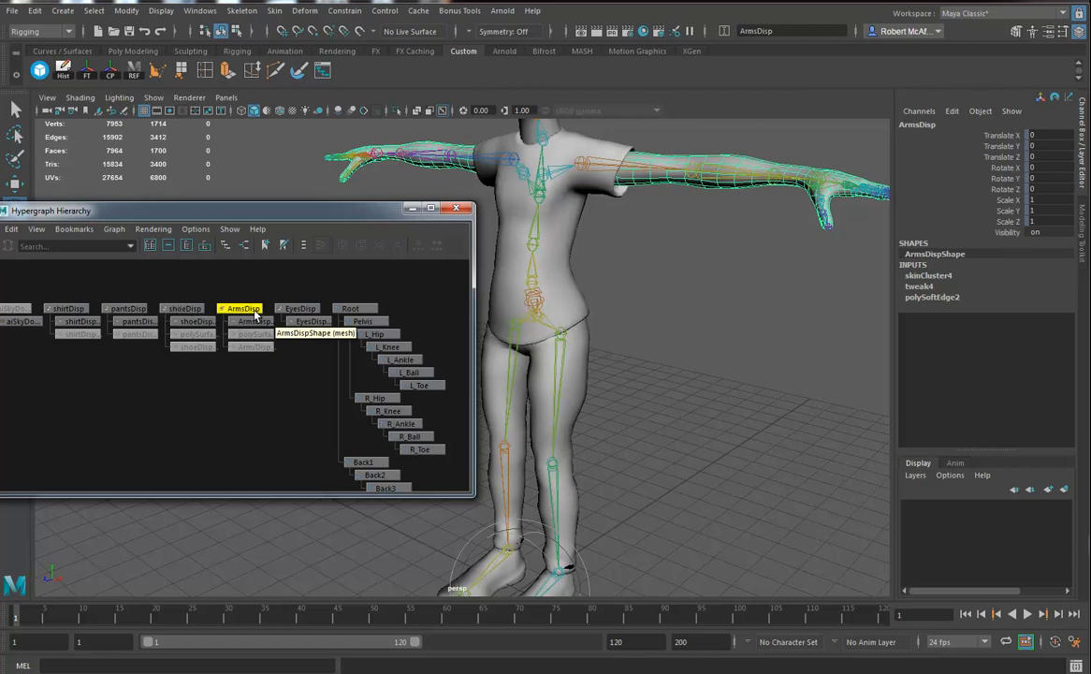
mouse_move(665, 353)
alt+mouse_down()
mouse_move(709, 334)
mouse_move(653, 352)
alt+mouse_up()
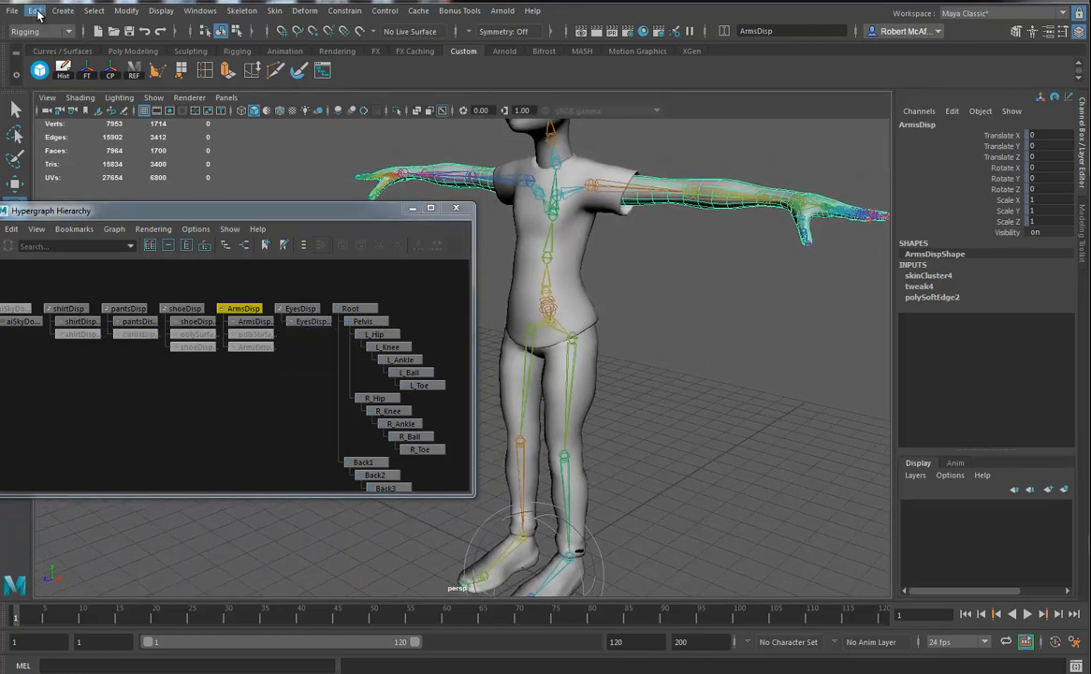
click(36, 11)
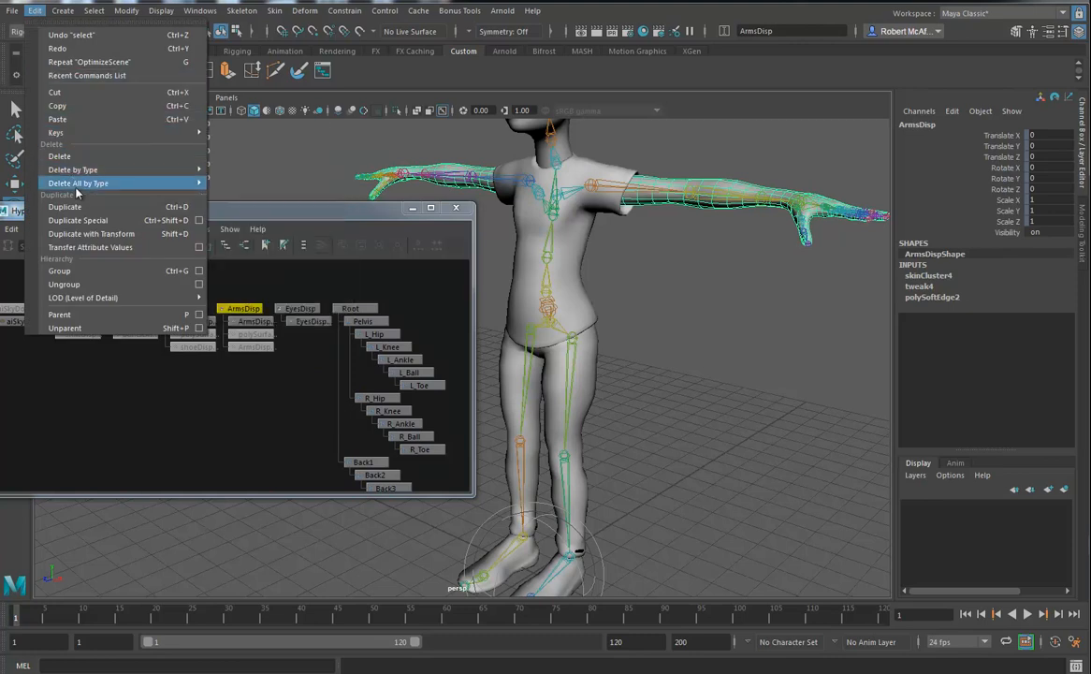
mouse_move(76, 187)
click(276, 210)
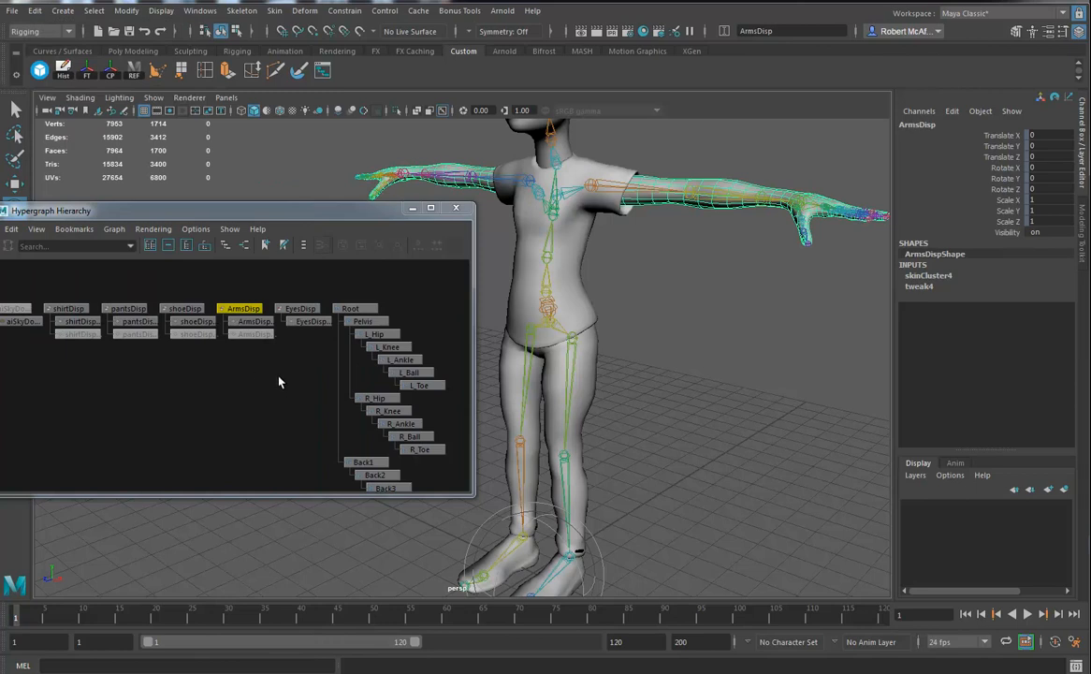
Group the shirtDisp, pantsDisp, shoeDisp, ArmsDisp and HeadDisp meshes together
scroll(253, 387, down, 2)
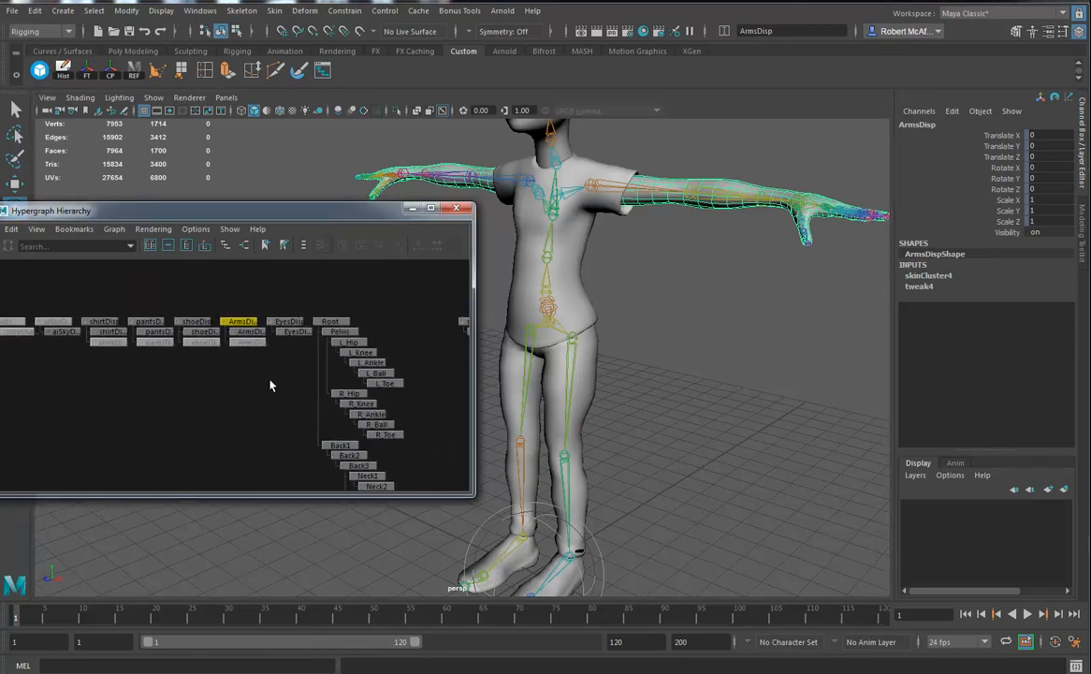
mouse_move(270, 385)
alt+middle_down()
mouse_move(175, 377)
mouse_move(262, 393)
alt+middle_up()
drag(91, 325, 224, 346)
key(f)
alt+middle_drag(280, 426, 502, 413)
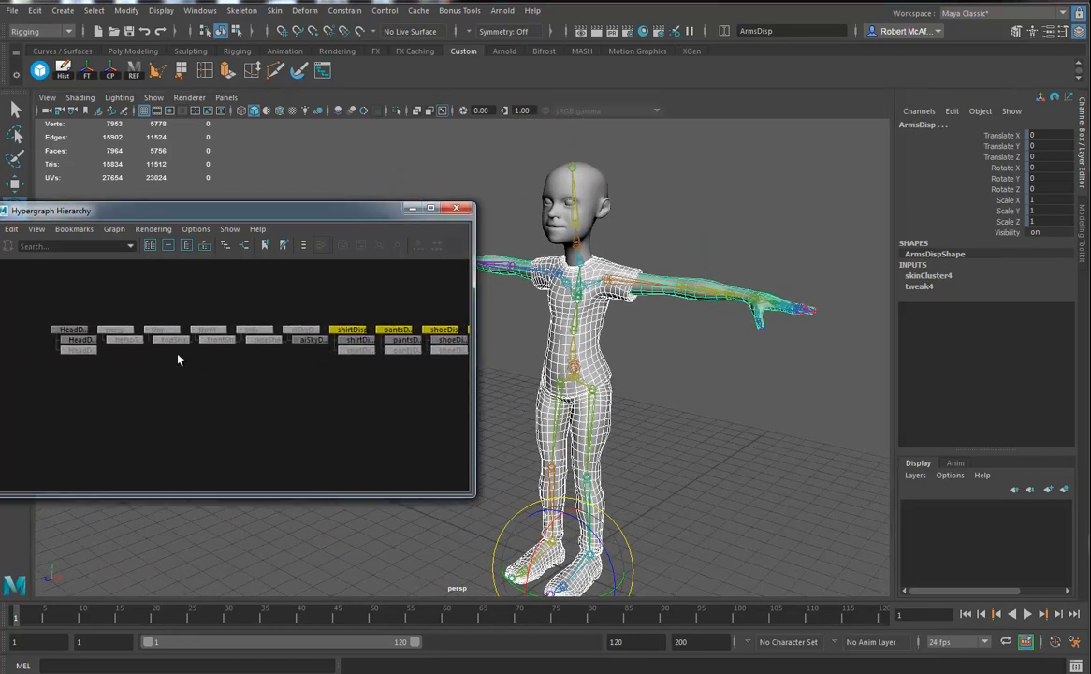
shift+click(79, 332)
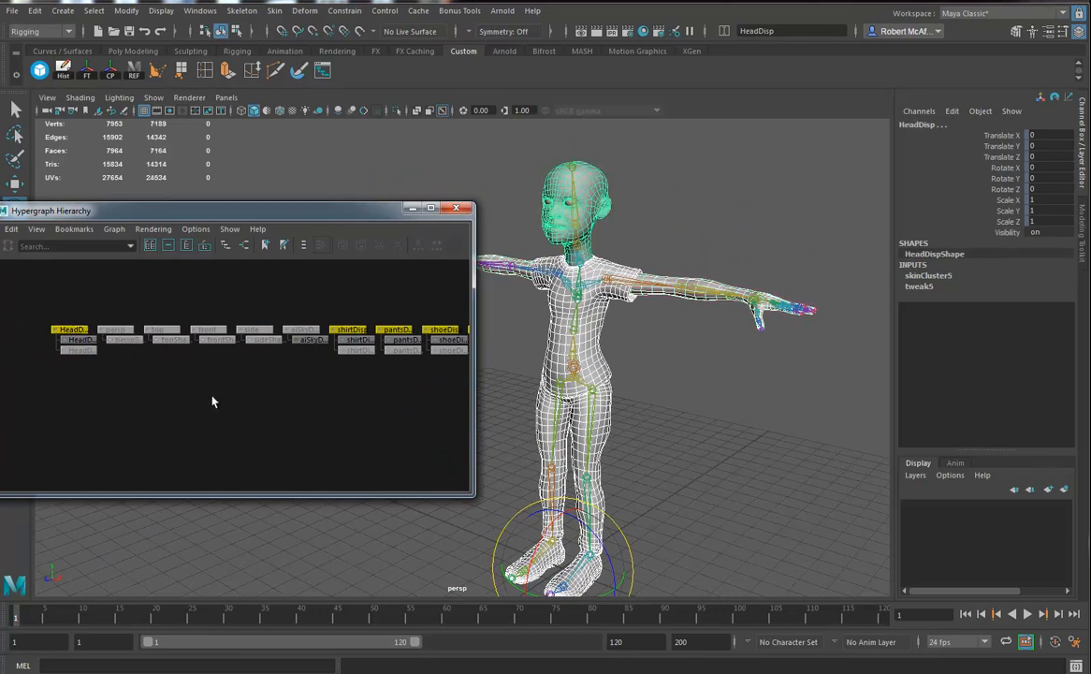
key(ctrl+g)
Delete the extra side1 camera from the scene hierarchy
alt+middle_drag(326, 365, 219, 370)
alt+right_drag(219, 371, 261, 377)
alt+middle_drag(261, 377, 309, 380)
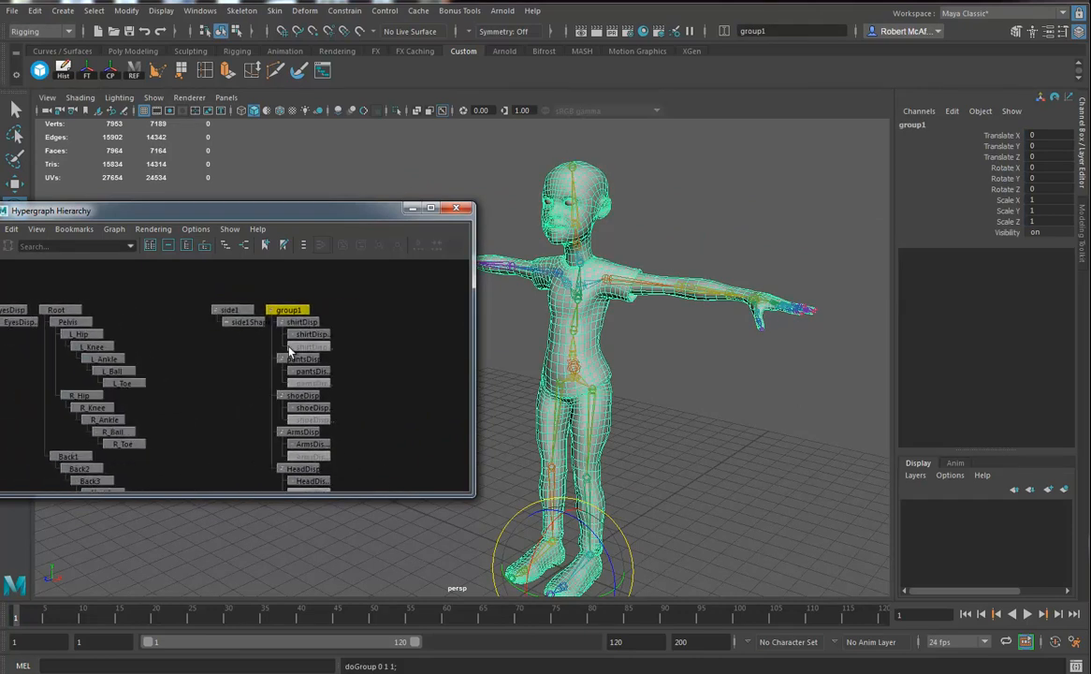
click(229, 309)
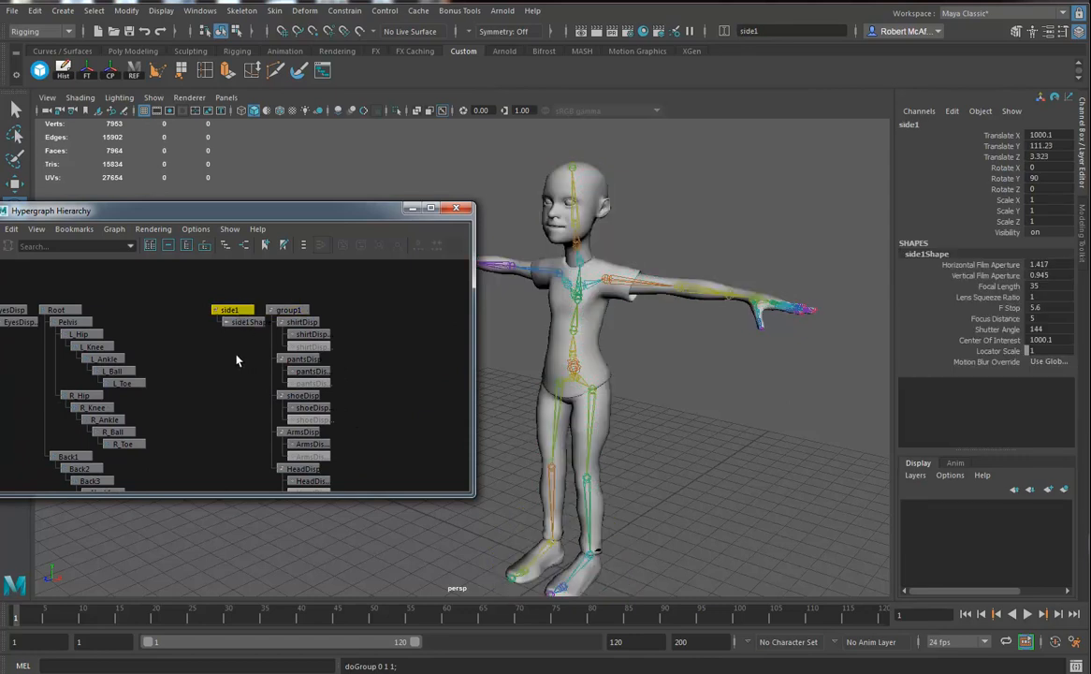
key(Delete)
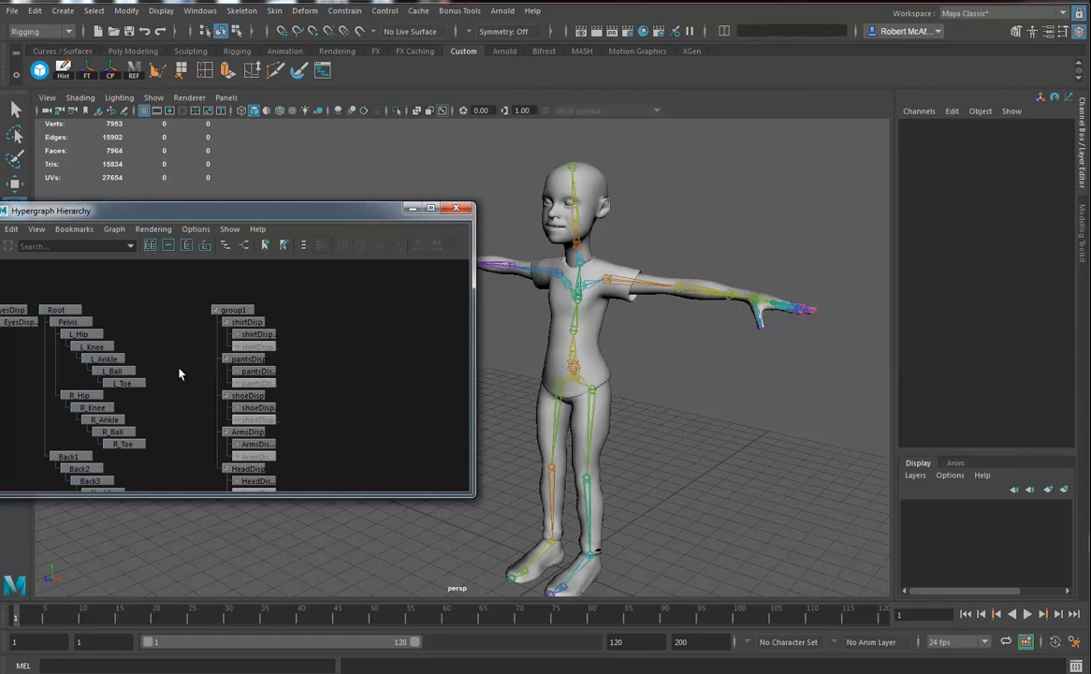
Rename the group holding the character meshes to Geo_Grp
click(234, 310)
click(914, 124)
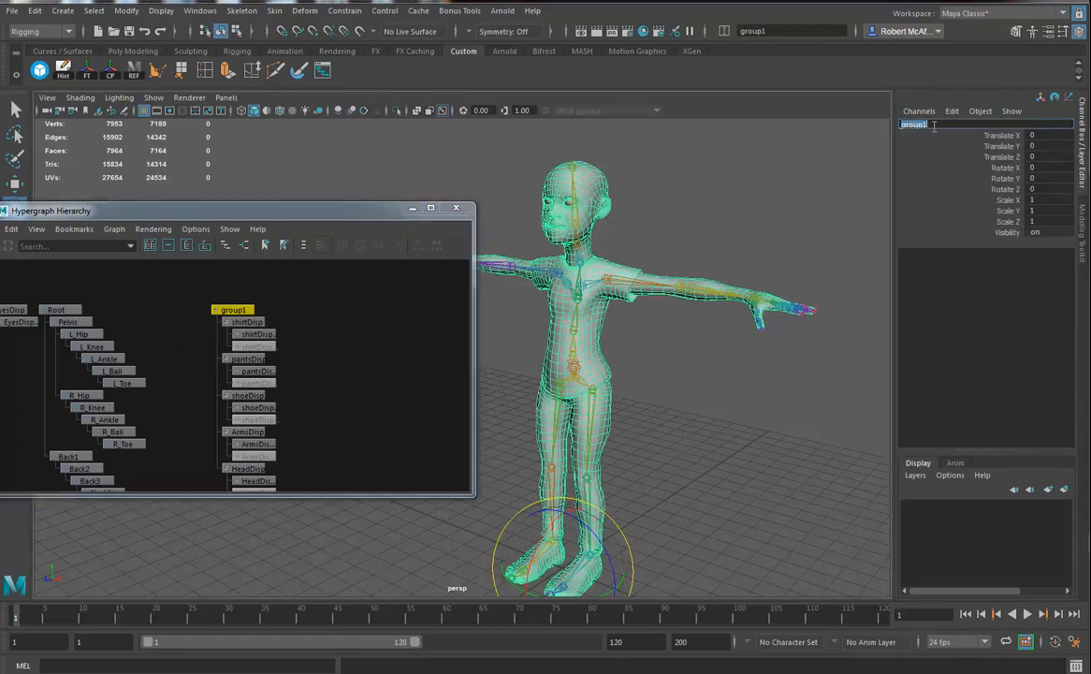
text(G)
text(eo_Grp)
key(Return)
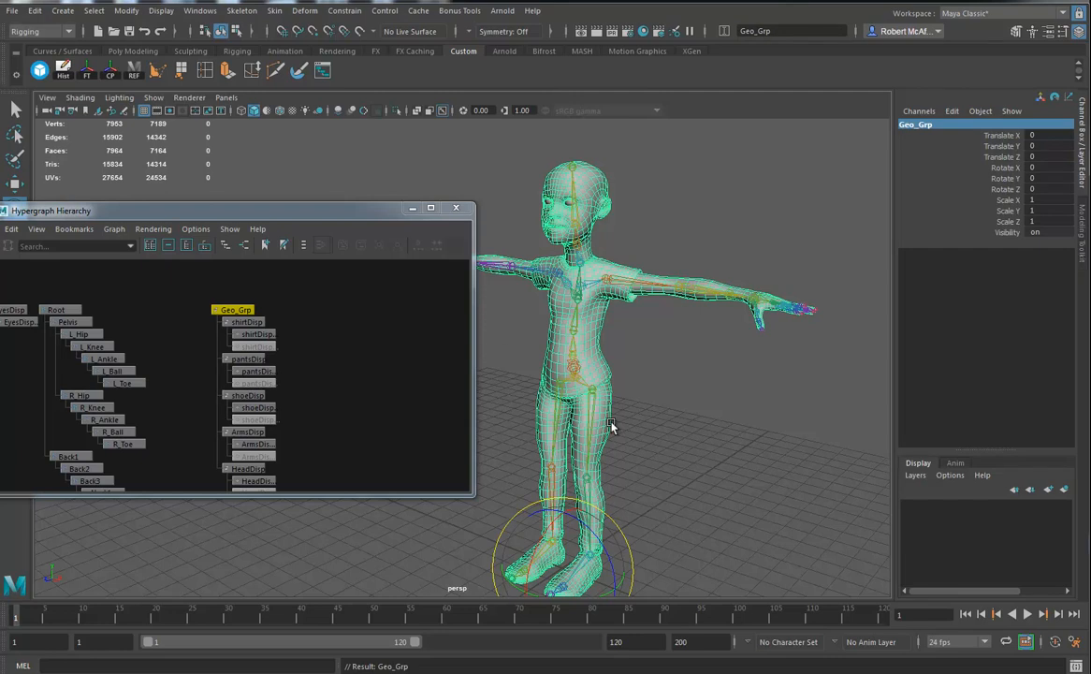
Reorder Geo_Grp in the Hypergraph so it sits directly before the Root joint hierarchy
alt+drag(614, 381, 677, 393)
alt+middle_drag(676, 390, 676, 357)
ctrl+middle_drag(243, 312, 70, 318)
alt+middle_drag(184, 374, 307, 360)
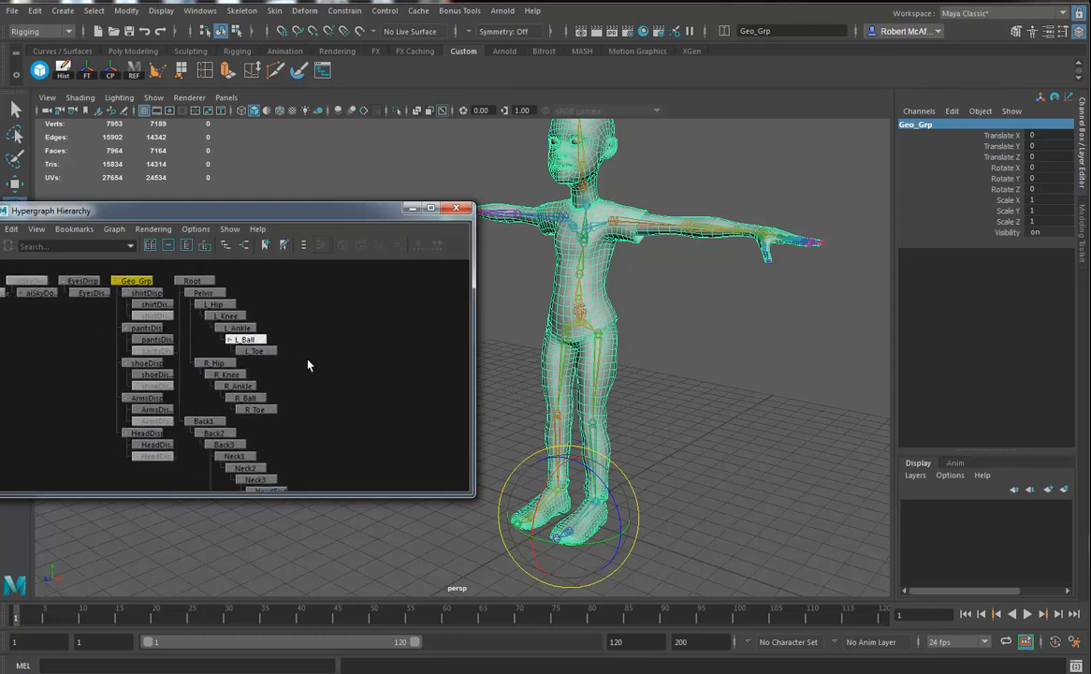
Group the Root joint hierarchy and name the group Skeleton_Grp
click(198, 280)
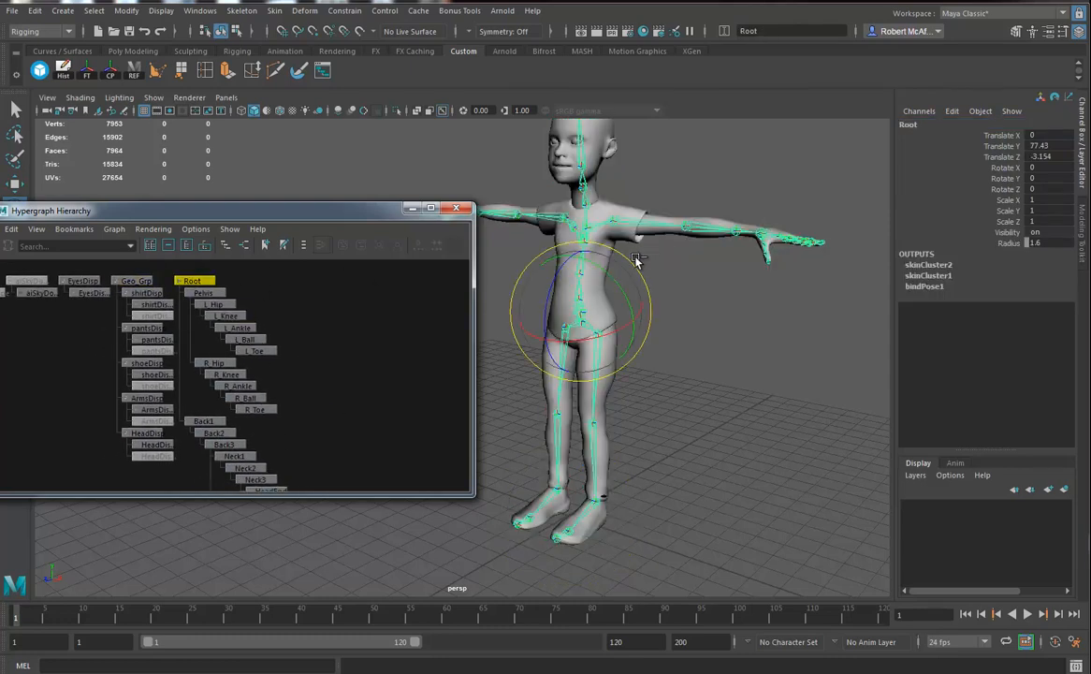
key(ctrl+g)
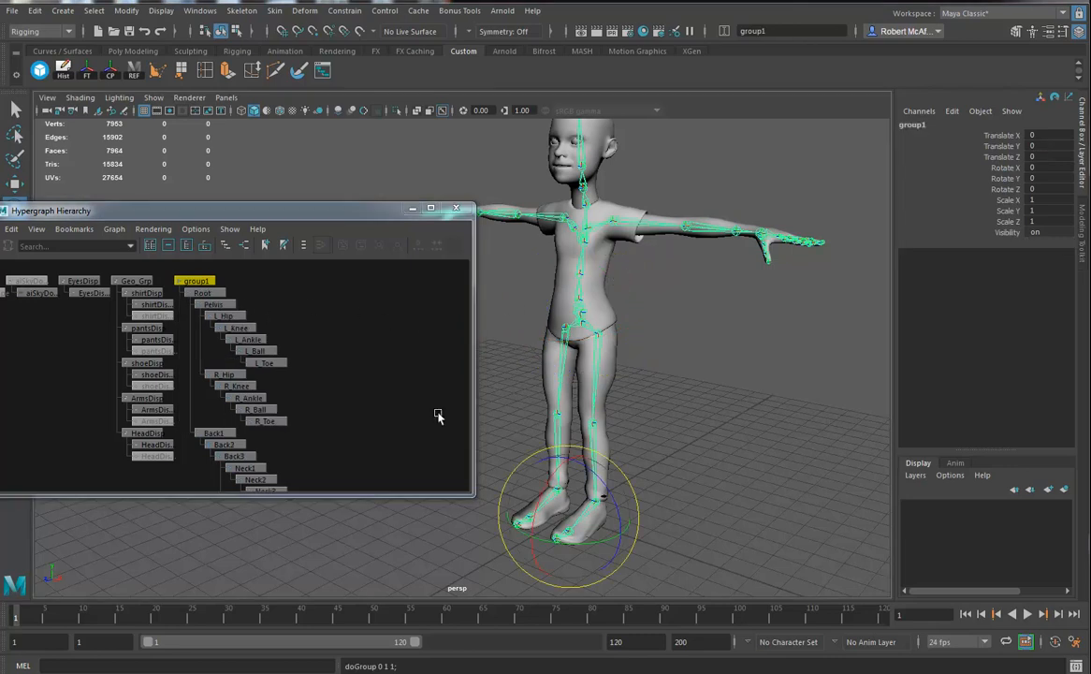
double_click(940, 125)
text(Skeleto)
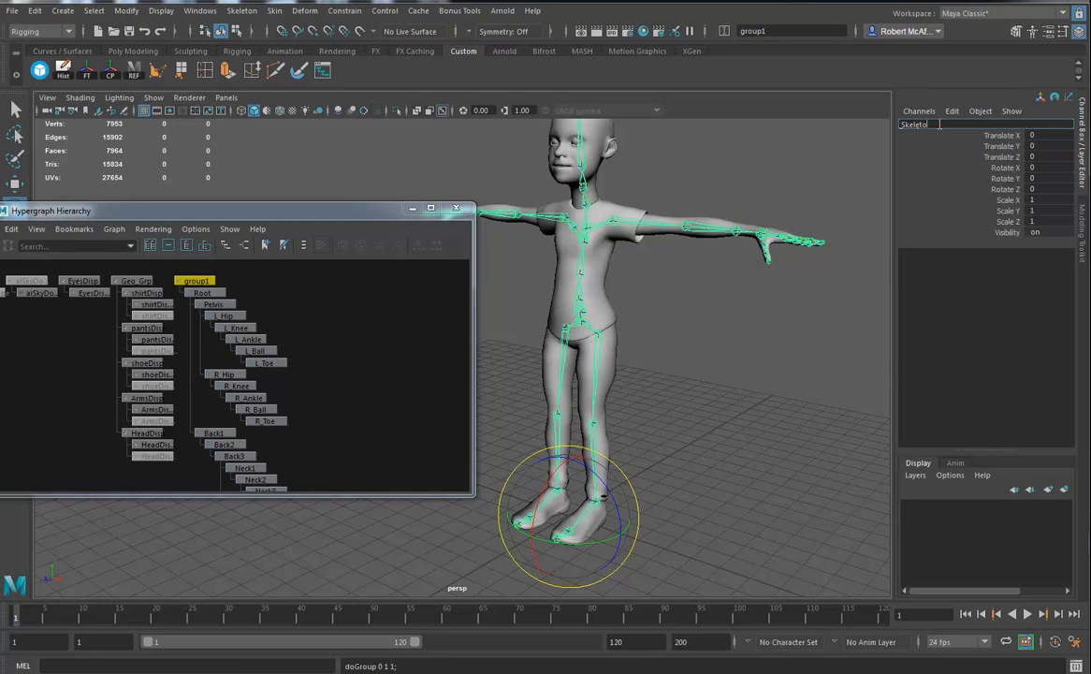
text(n_Grp)
key(Return)
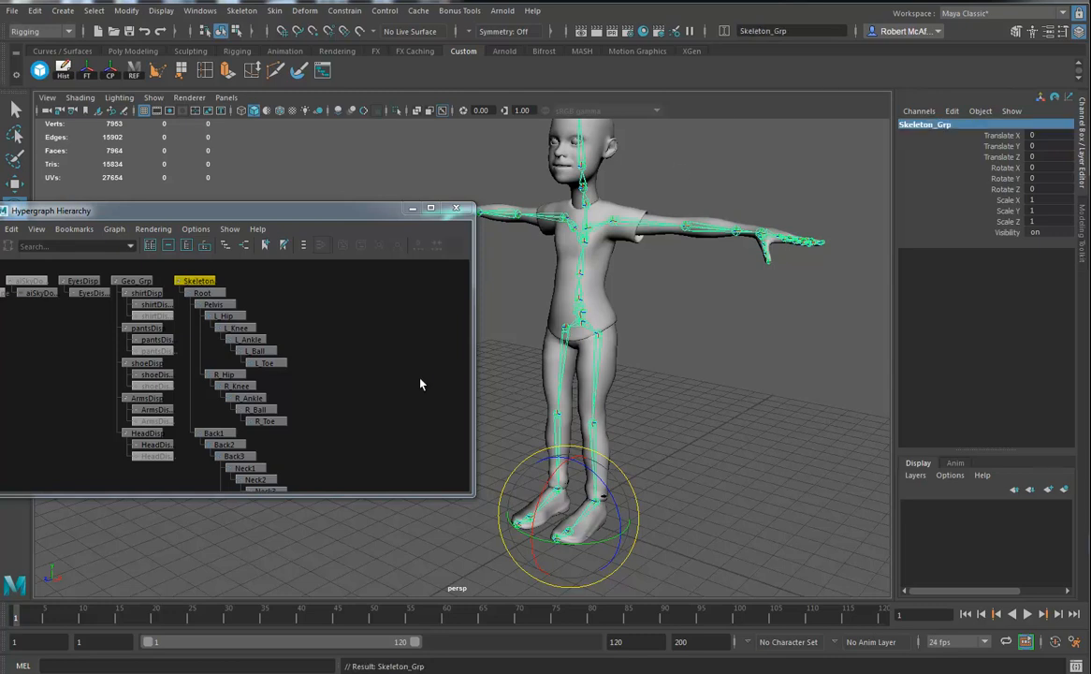
Narrow the Hypergraph window to uncover more of the character in the viewport
alt+middle_drag(401, 394, 406, 405)
alt+middle_drag(657, 405, 654, 429)
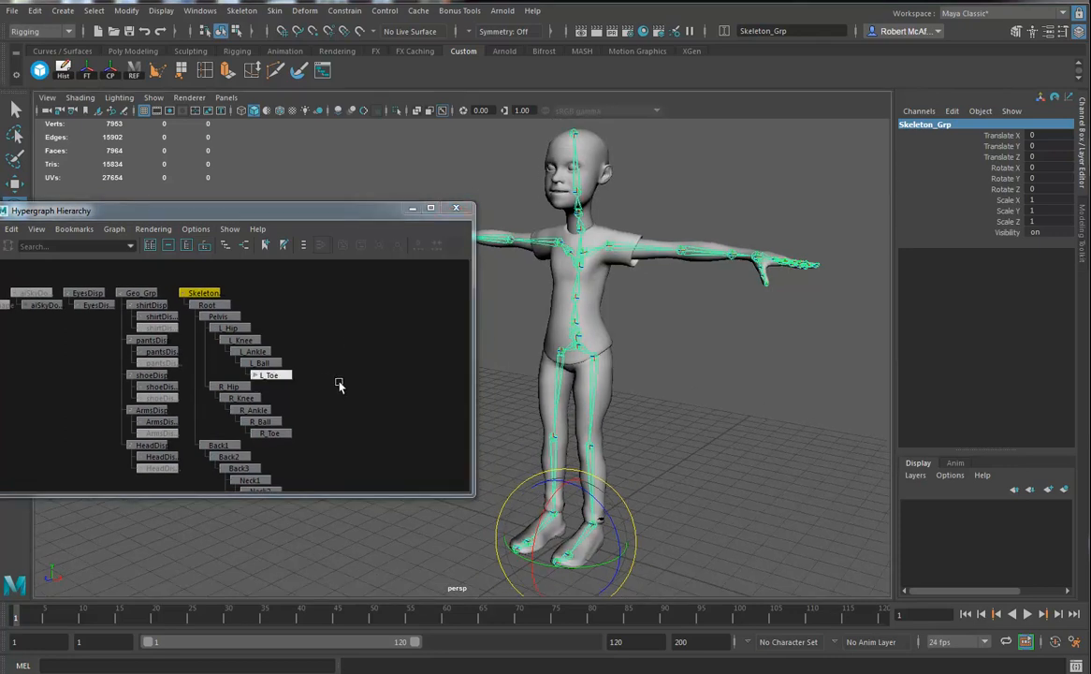
alt+middle_drag(327, 385, 232, 376)
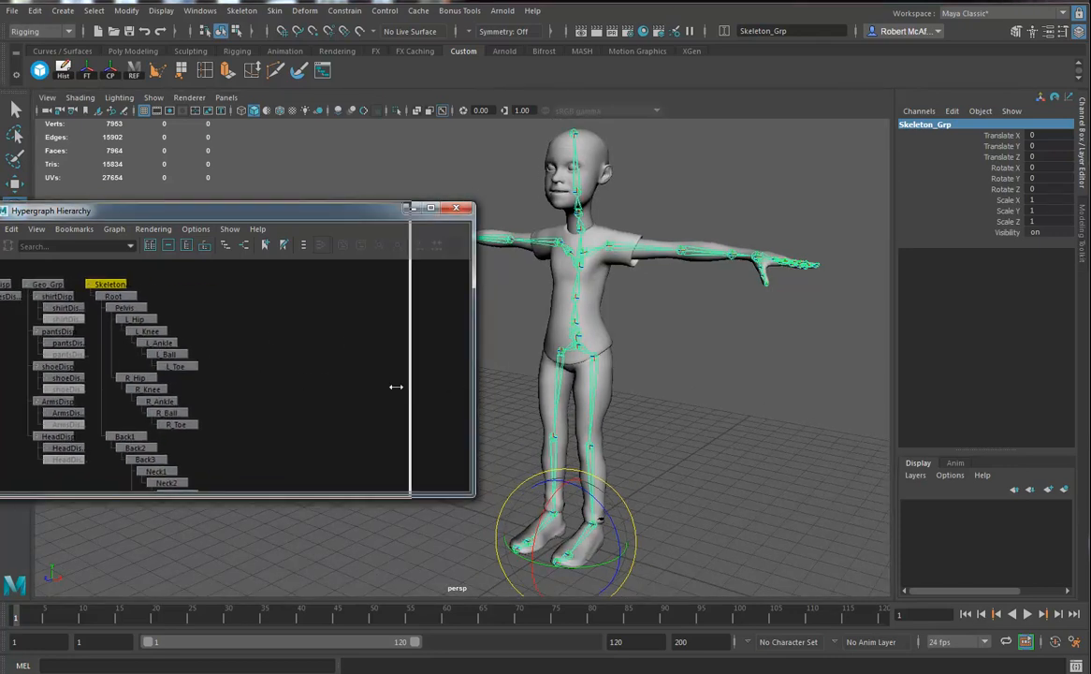
drag(473, 398, 339, 398)
alt+middle_drag(282, 402, 199, 401)
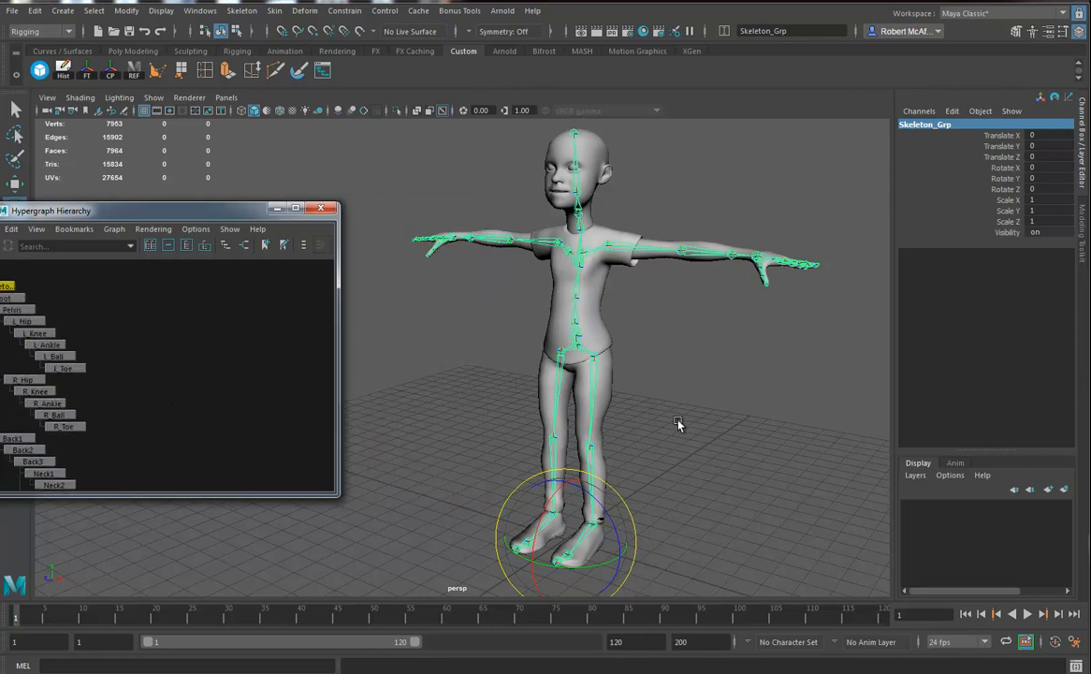
Create a Rotate-Plane Solver IK handle from the L_Hip joint to the L_Ankle joint
click(677, 436)
click(249, 11)
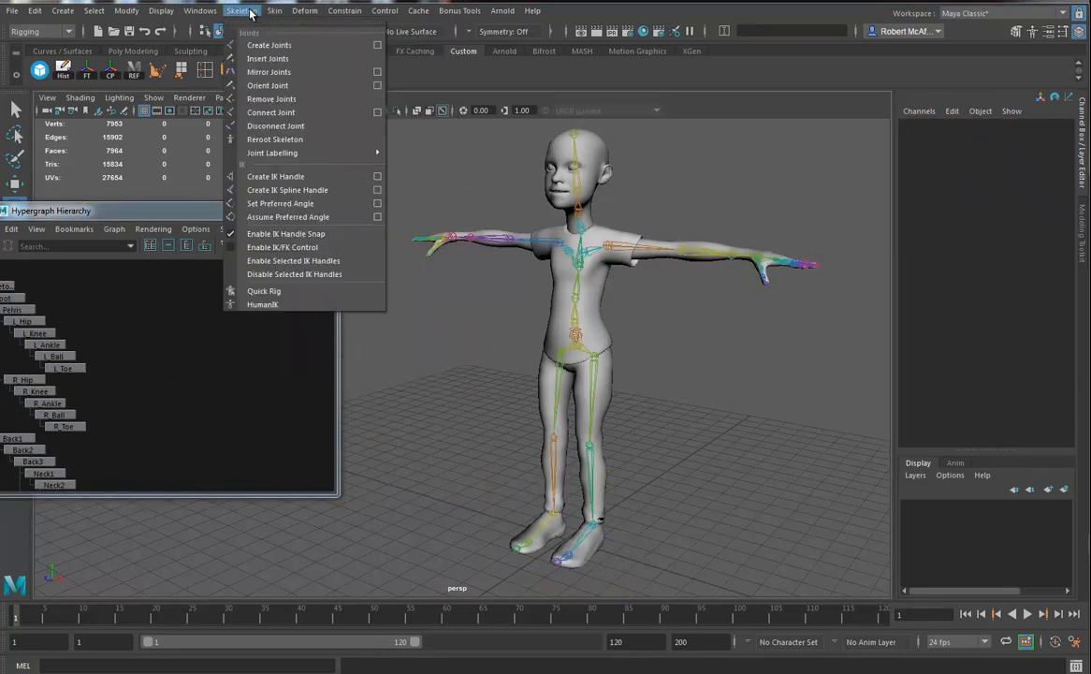
click(379, 179)
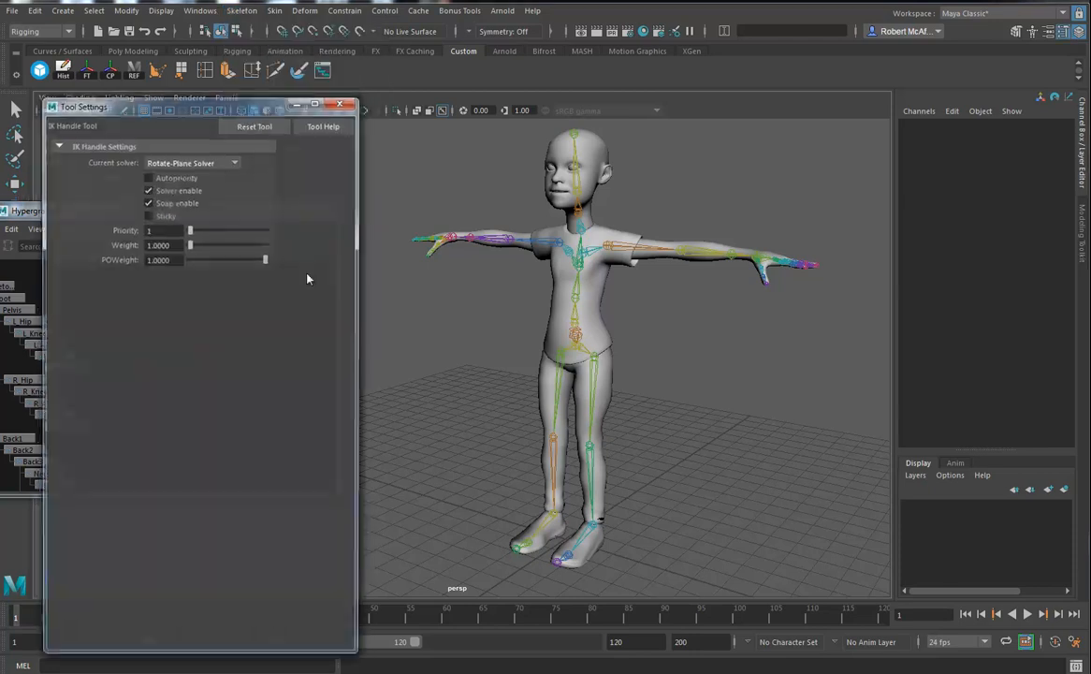
click(341, 102)
scroll(608, 393, up, 6)
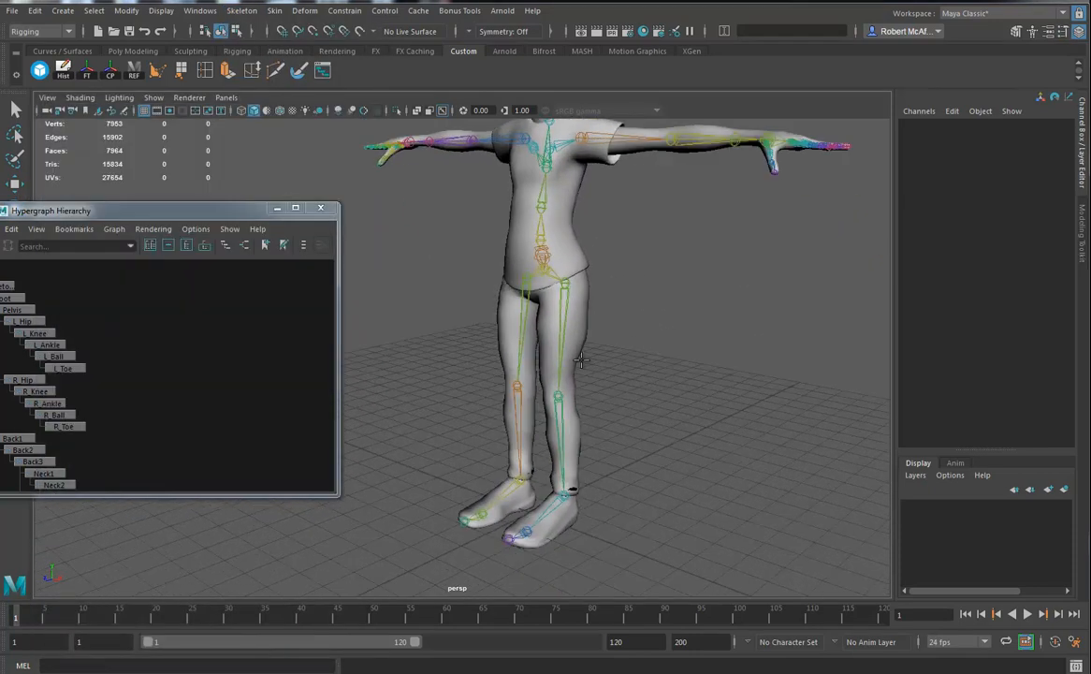
scroll(605, 375, up, 1)
click(565, 242)
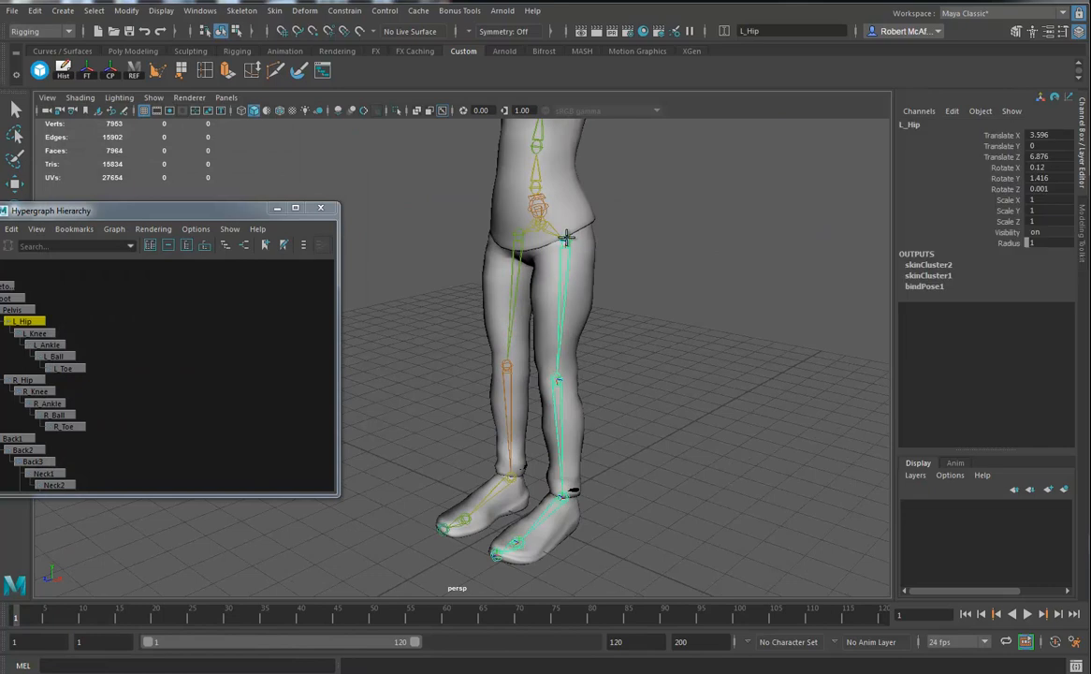
click(564, 495)
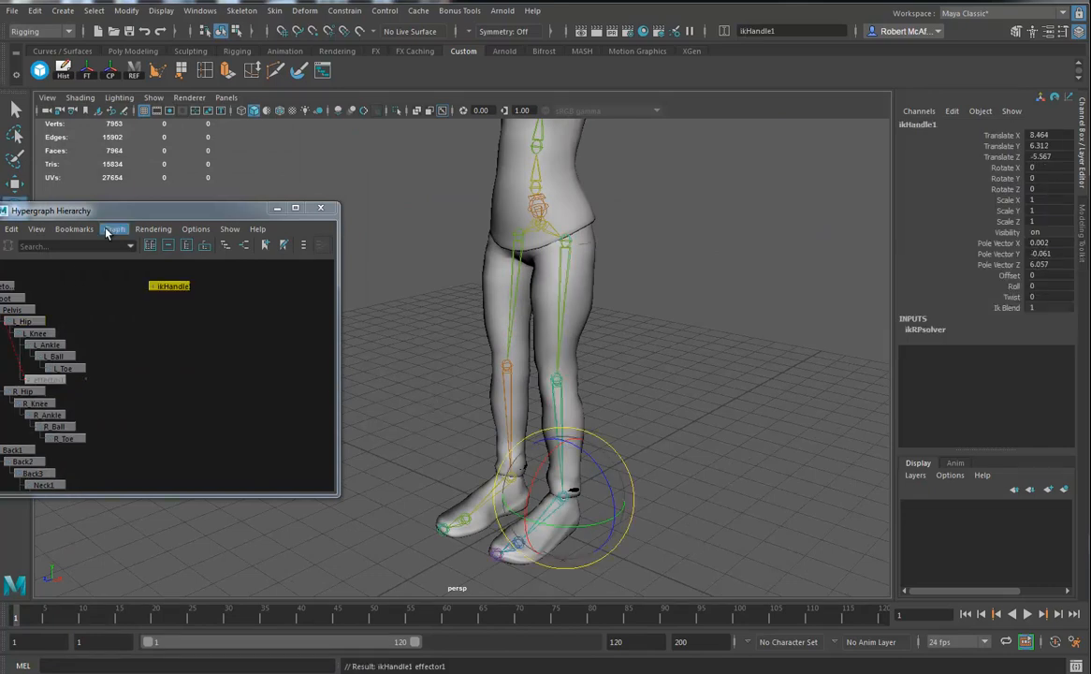
Move the Hypergraph window clear of the toolbox and create an IK handle from the L_Ankle joint to the L_Ball joint
drag(70, 211, 88, 311)
click(14, 283)
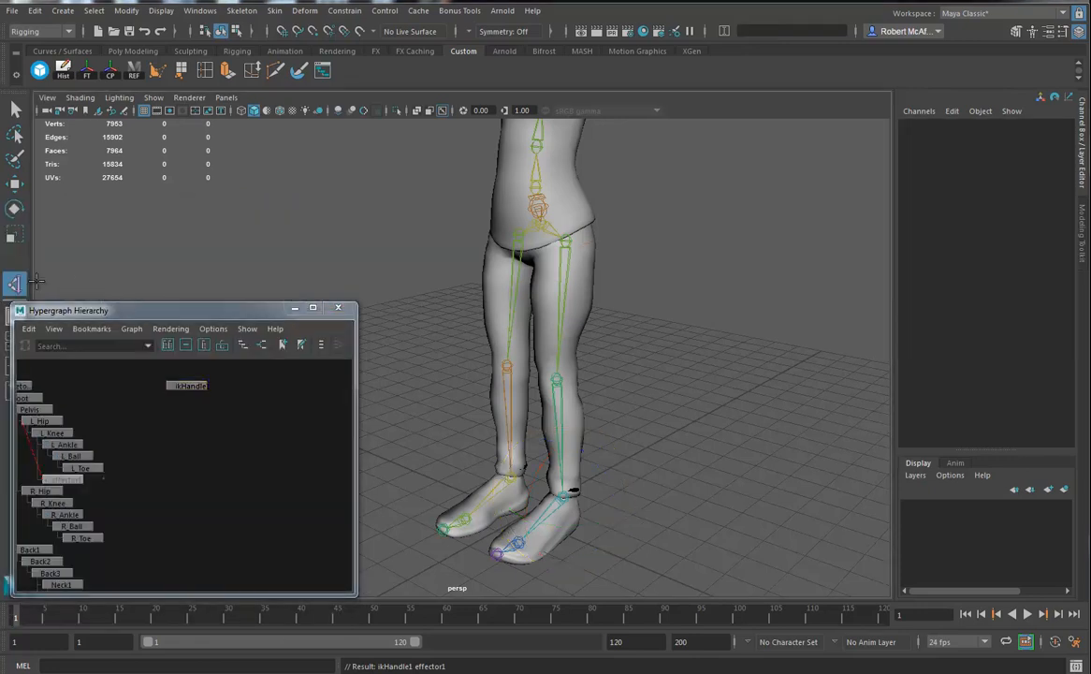
scroll(580, 487, up, 2)
alt+middle_drag(580, 487, 551, 400)
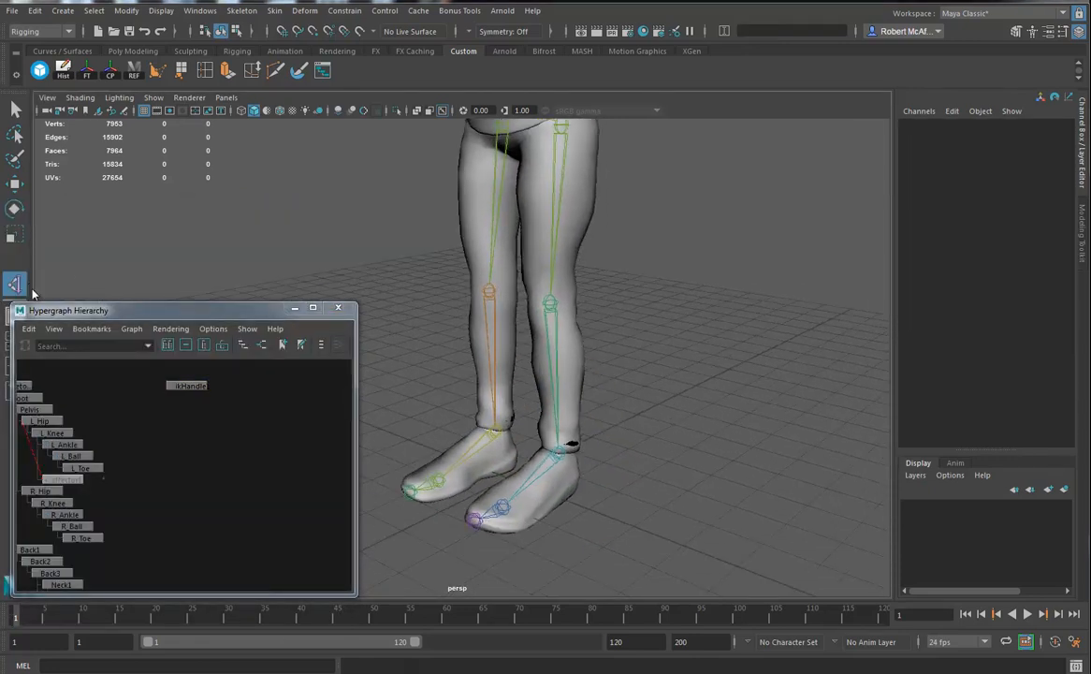
click(558, 453)
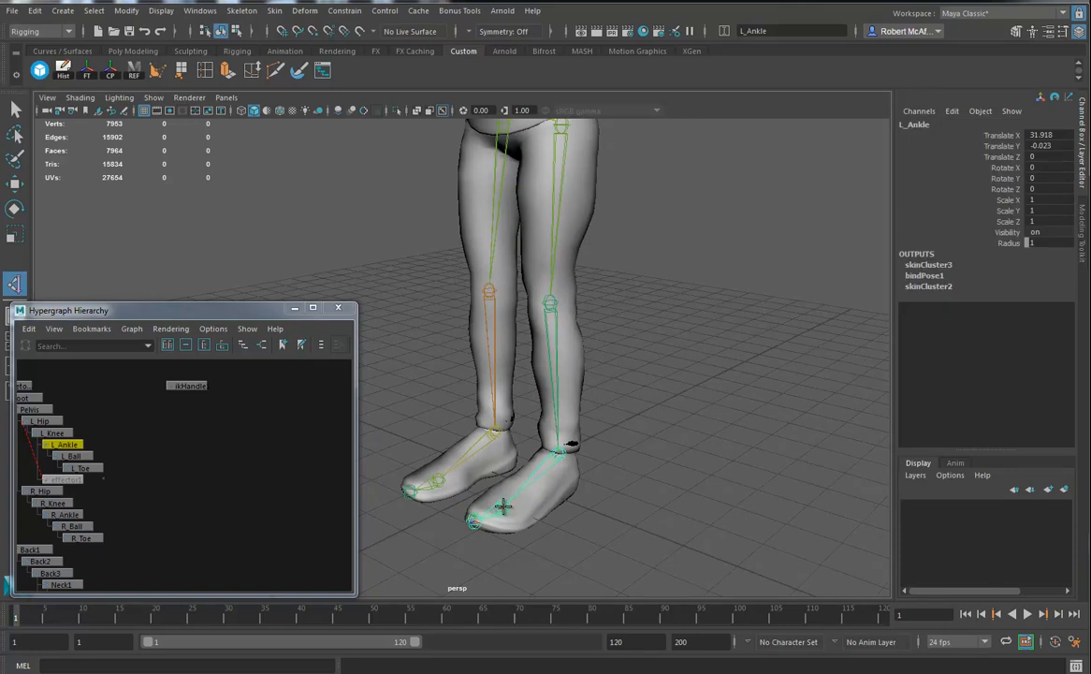
click(503, 505)
Create an IK handle from the L_Ball joint to the L_Toe joint
alt+middle_drag(595, 514, 617, 496)
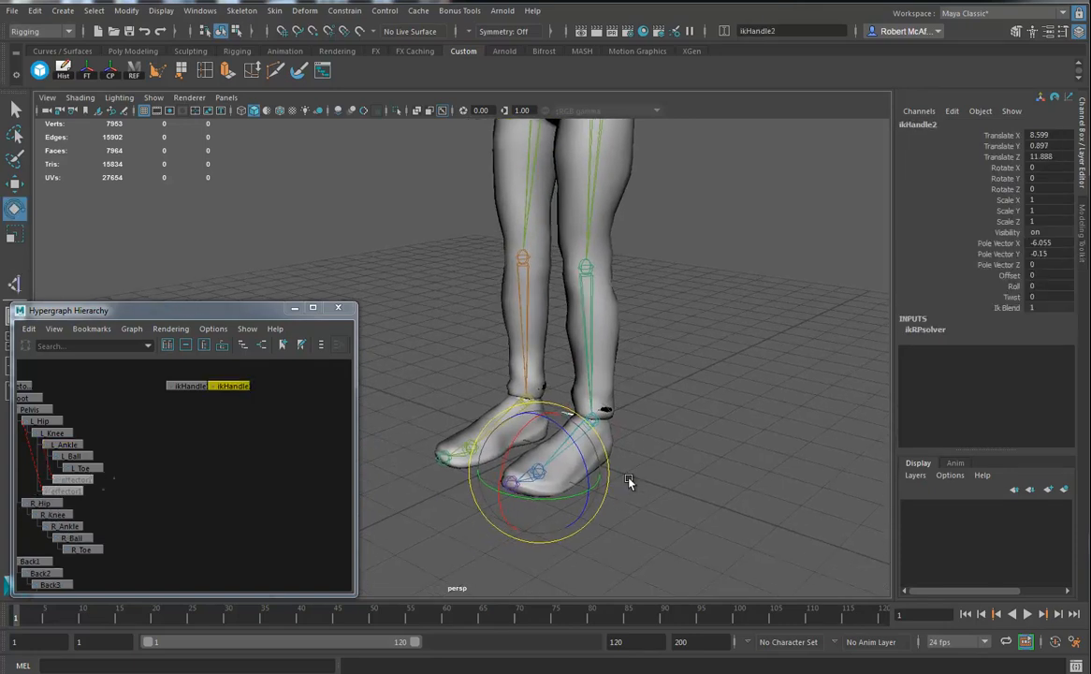
click(15, 283)
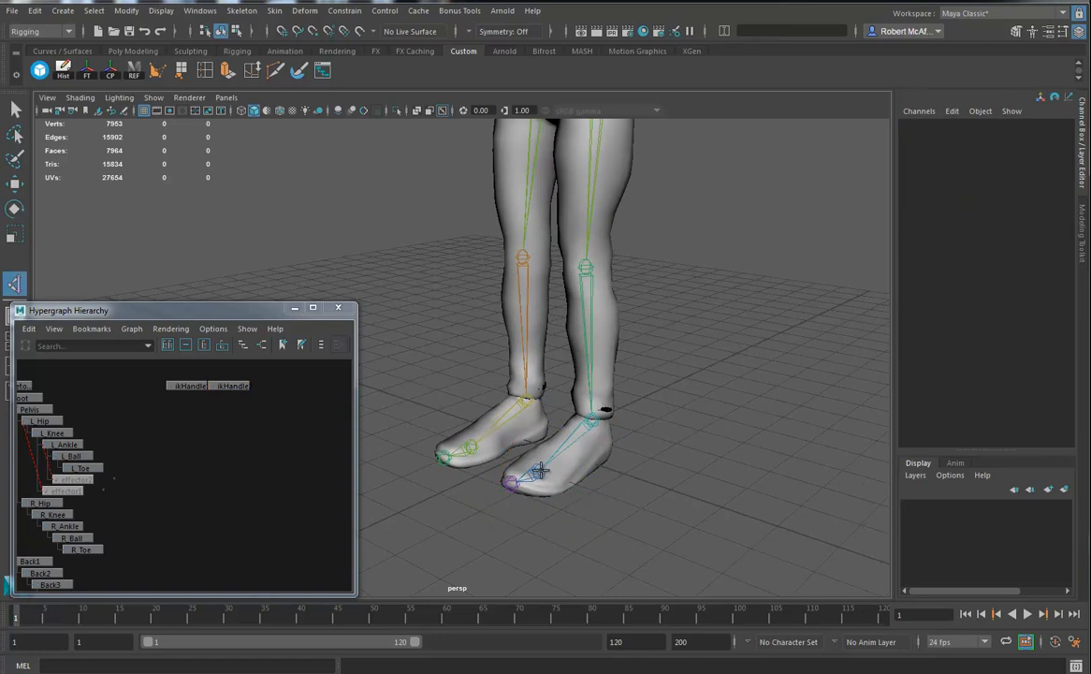
click(539, 471)
click(512, 483)
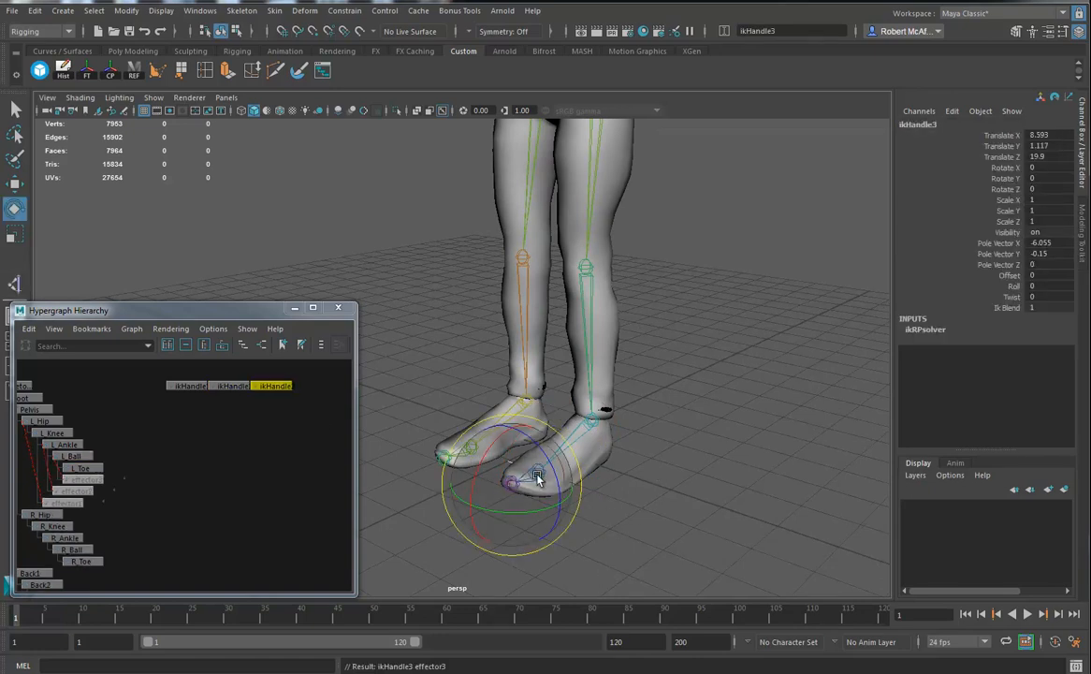
Rename the IK handle at the left toe, ikHandle3, to Toe_IK
alt+middle_drag(268, 443, 225, 495)
alt+right_drag(225, 495, 307, 496)
alt+middle_drag(307, 496, 302, 506)
double_click(932, 126)
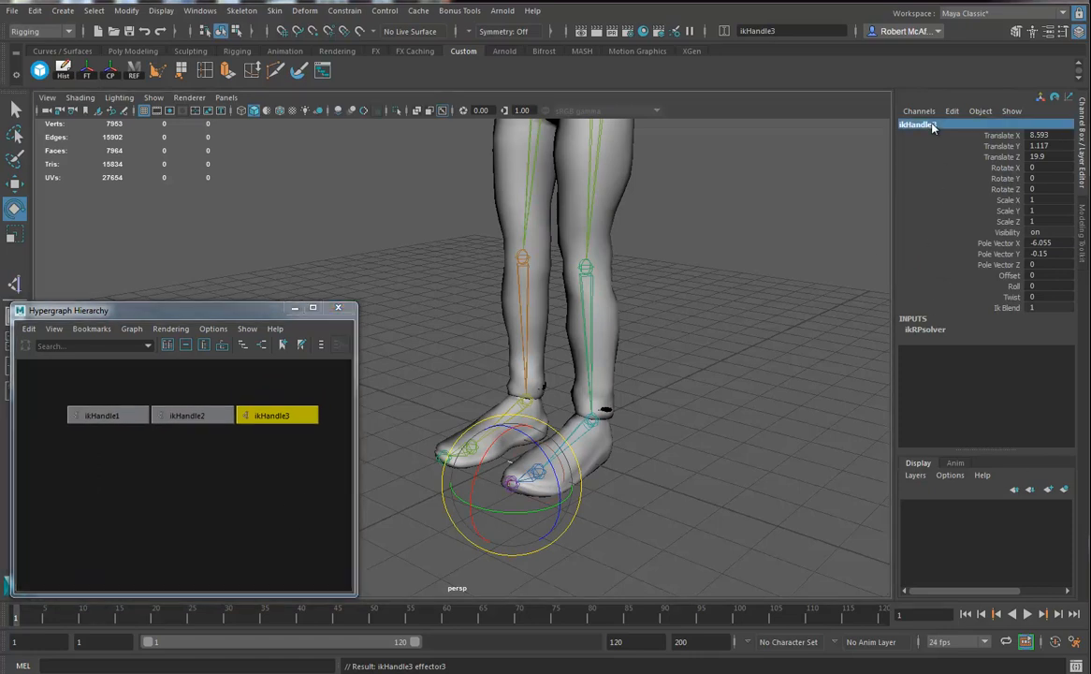
text(l)
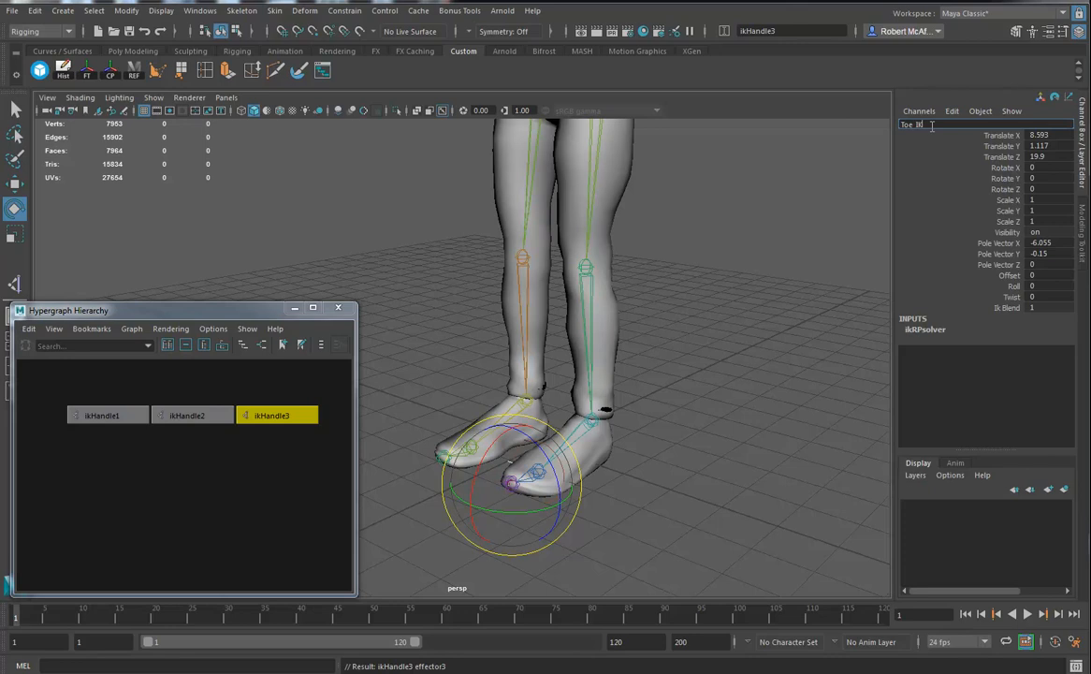
key(Return)
Rename the ball-of-foot handle, ikHandle2, to Ball_IK
click(230, 415)
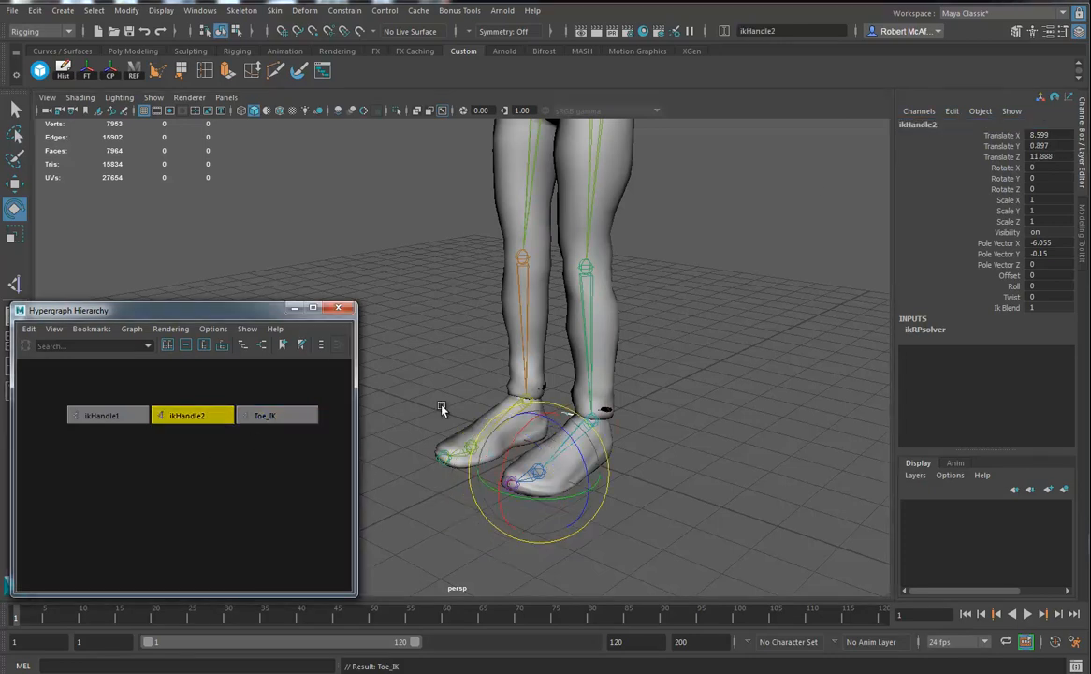
double_click(956, 124)
text(B)
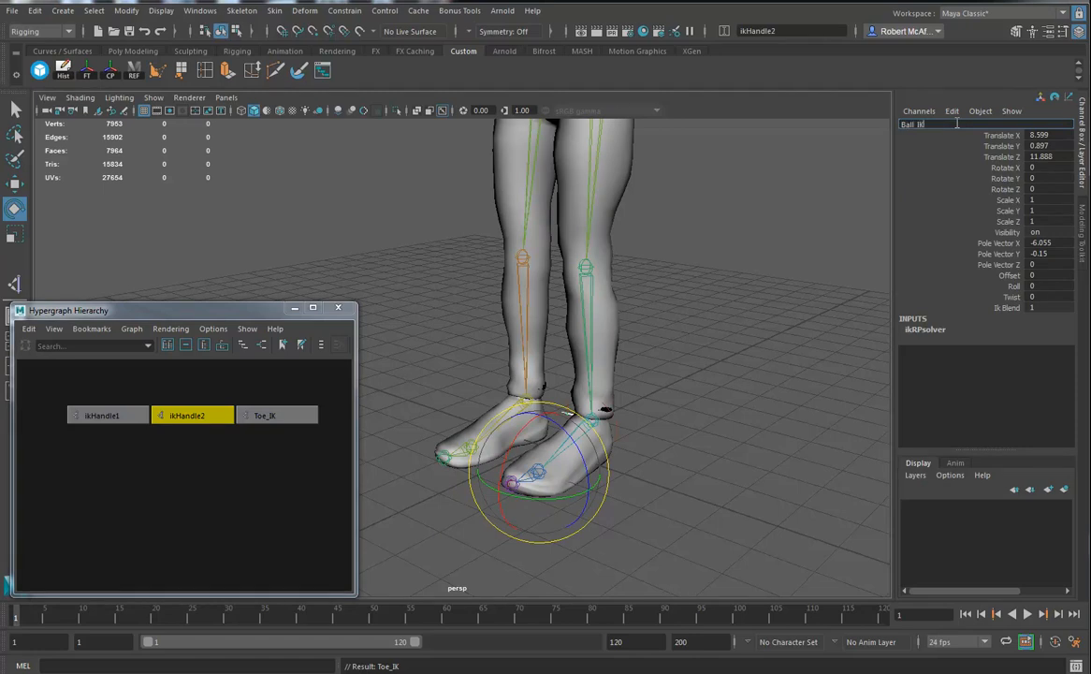
text(all_IK)
key(Return)
Rename the ankle handle, ikHandle1, to Ankle_IK
click(94, 415)
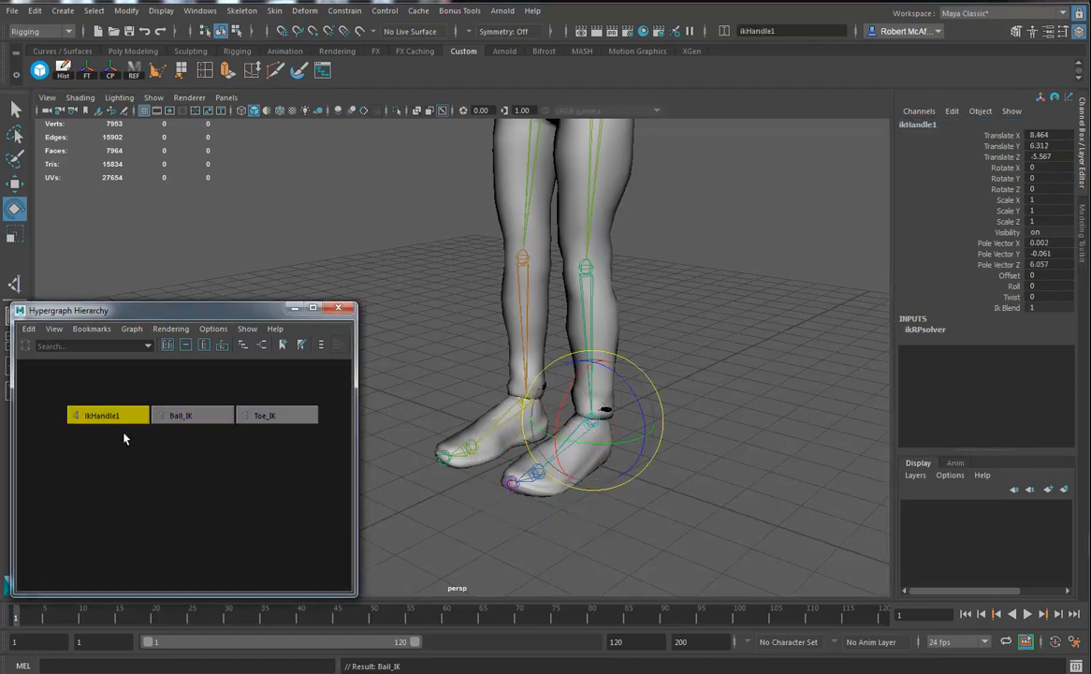
double_click(939, 125)
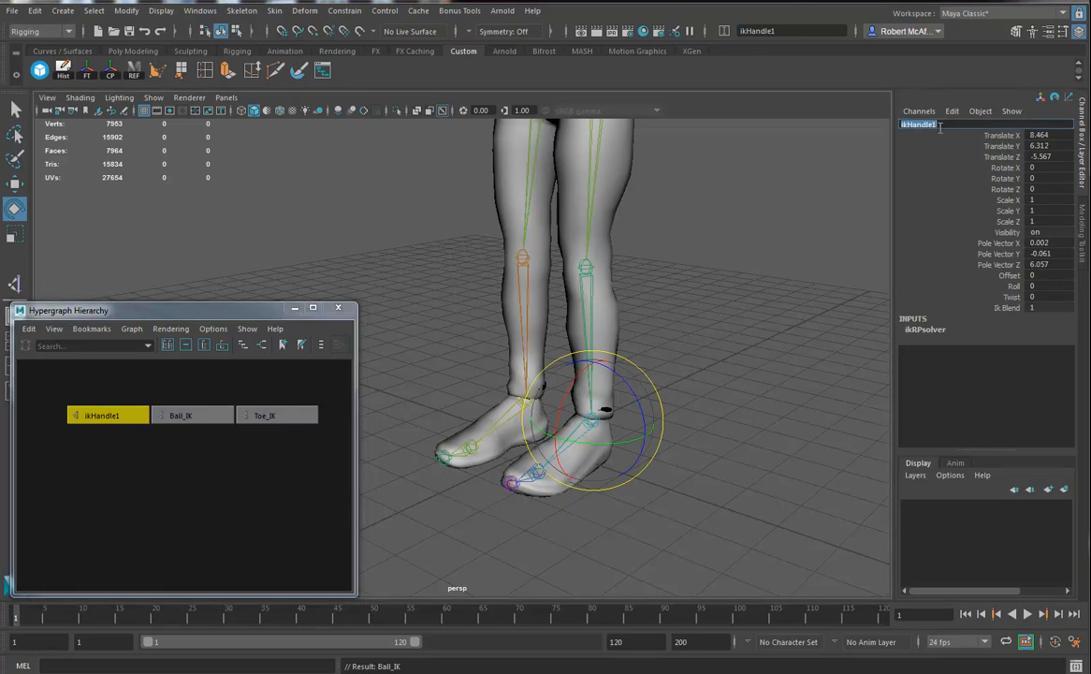
text(Ankle_IK)
key(Return)
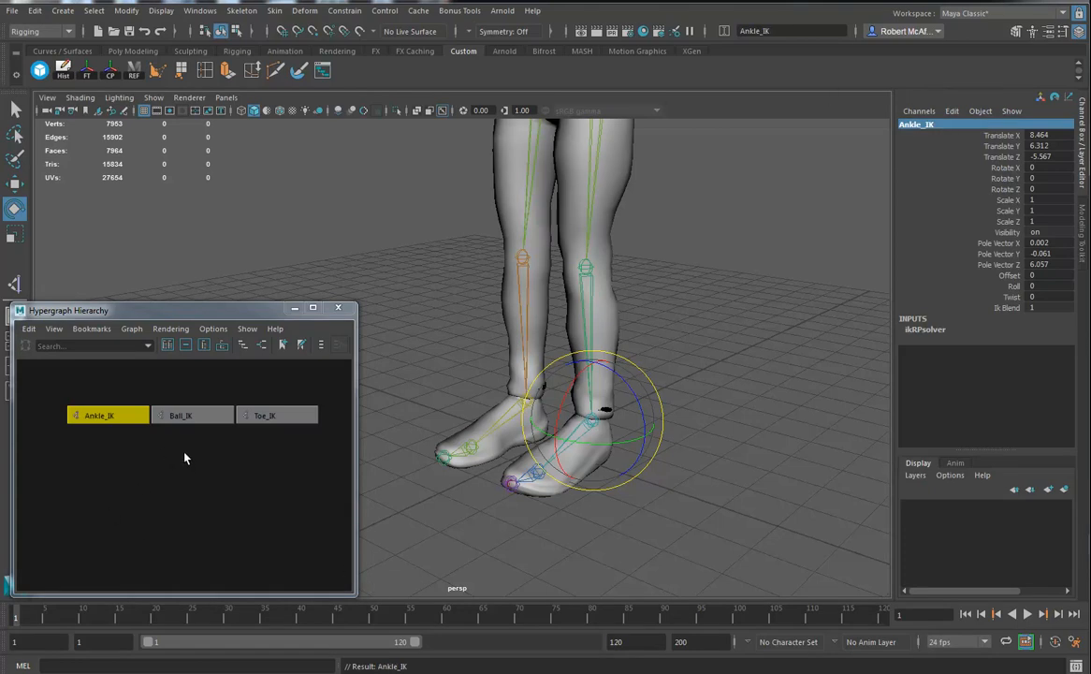
Parent the Toe_IK handle under Ball_IK in the Hypergraph hierarchy
alt+middle_drag(706, 431, 709, 445)
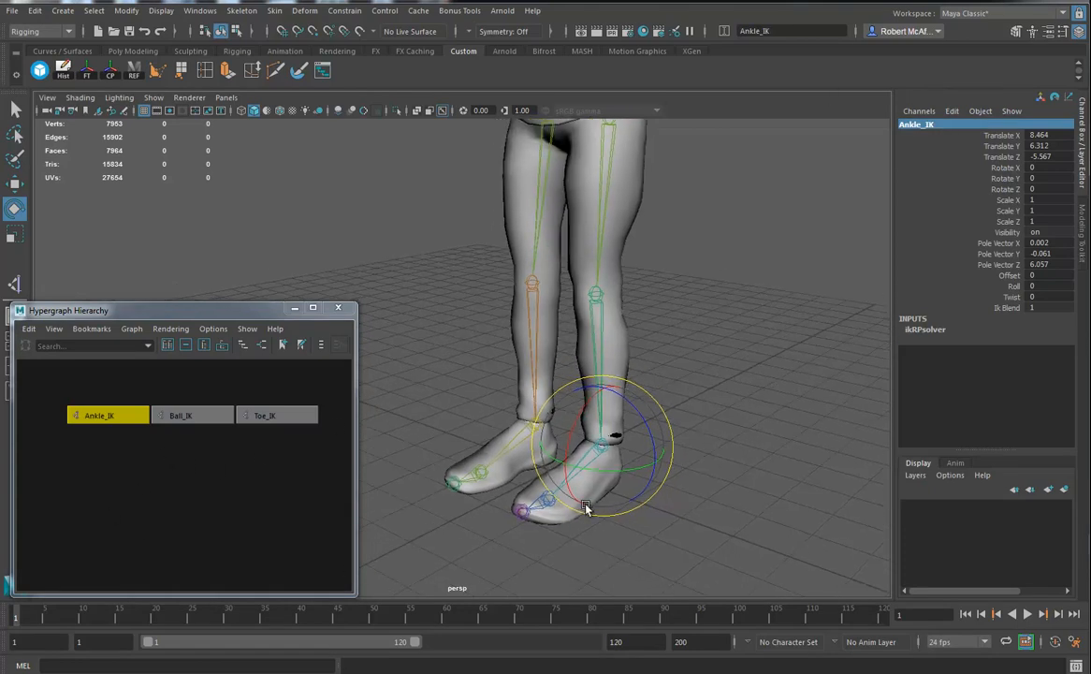
middle_drag(287, 420, 214, 426)
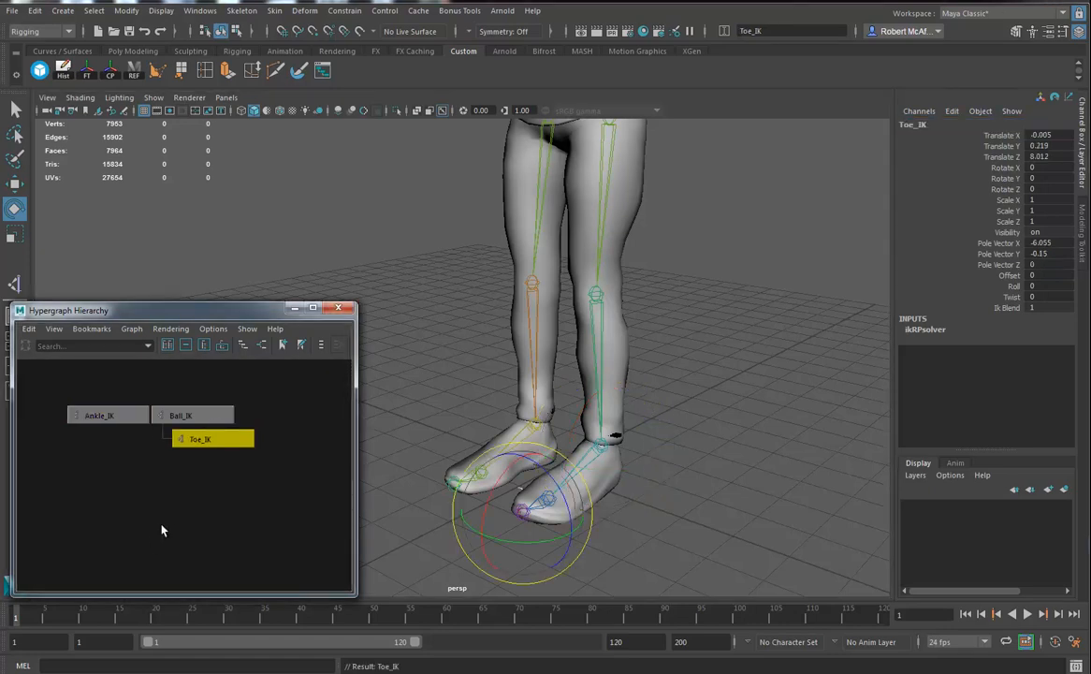
alt+drag(595, 491, 555, 483)
click(218, 416)
key(ctrl+z)
alt+drag(667, 449, 609, 482)
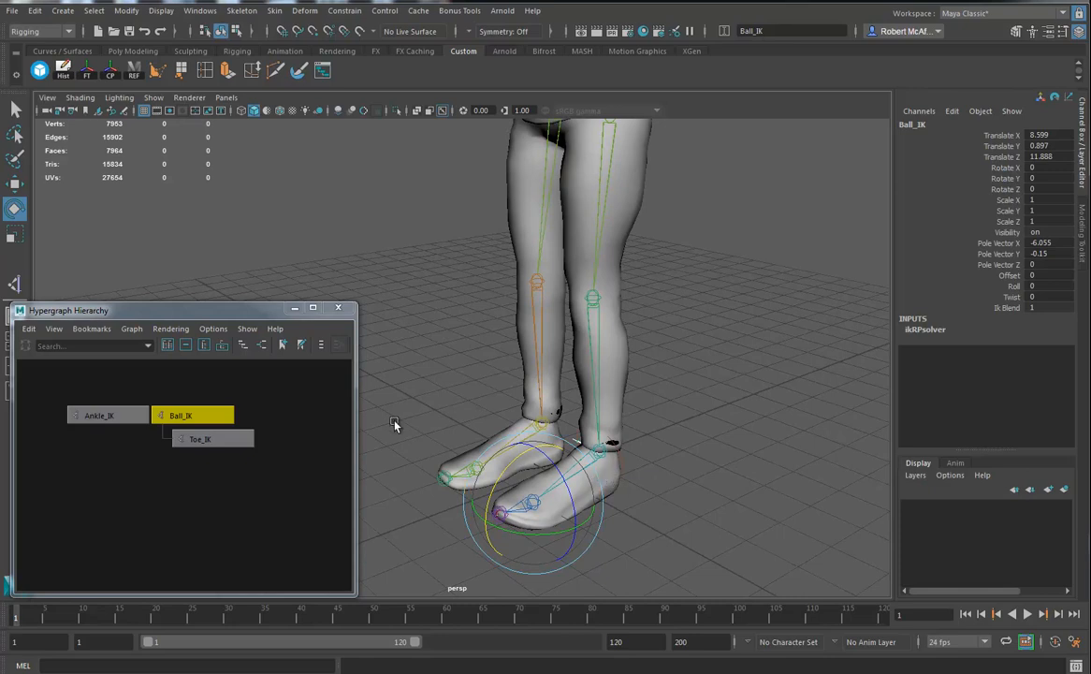
alt+drag(587, 424, 610, 440)
Select the pants mesh's parent group, Geo_Grp, and assign it to a new display layer
click(104, 415)
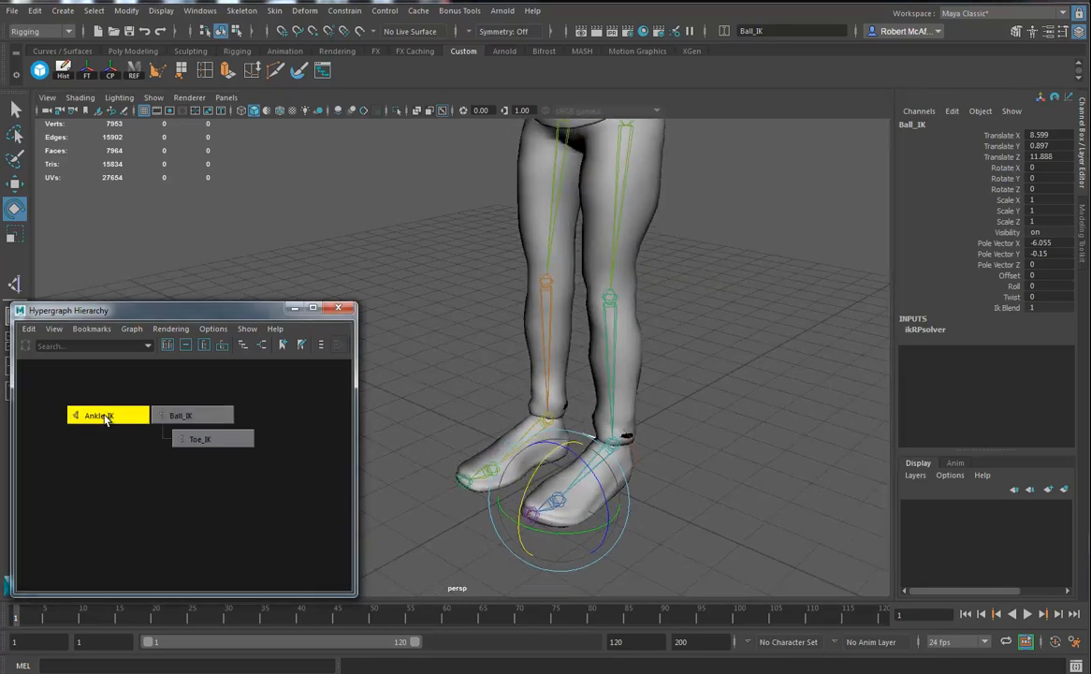
click(635, 214)
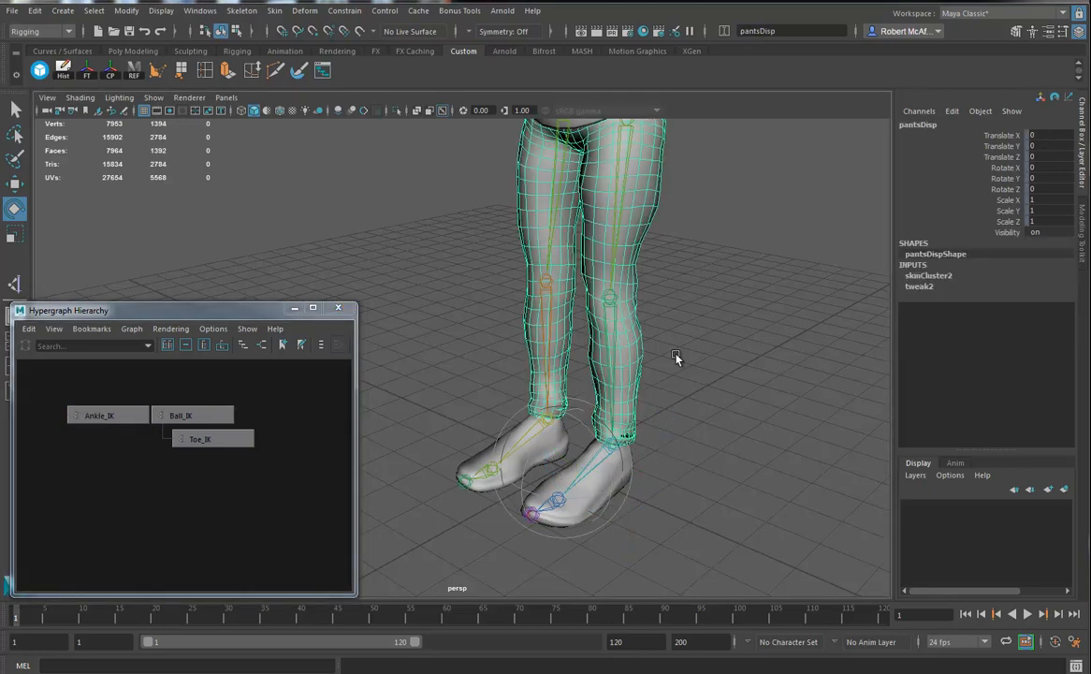
key(Up)
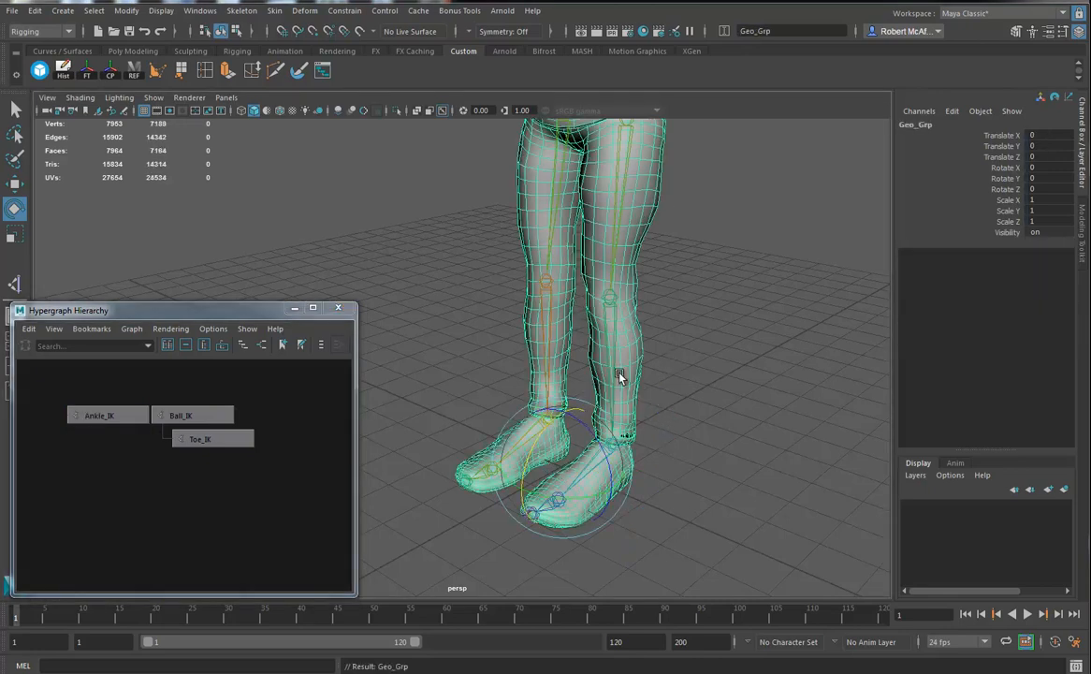
click(1064, 489)
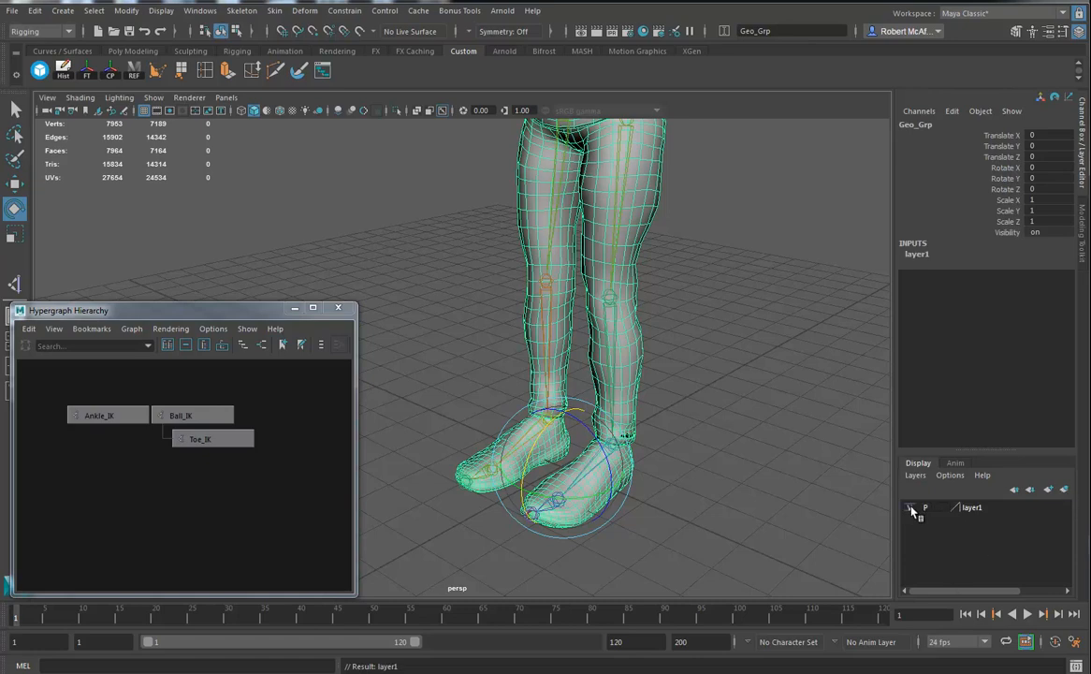
Rename the new display layer to Geo_Layer and hide it so only the skeleton shows
double_click(973, 508)
drag(561, 248, 332, 255)
text(Ge)
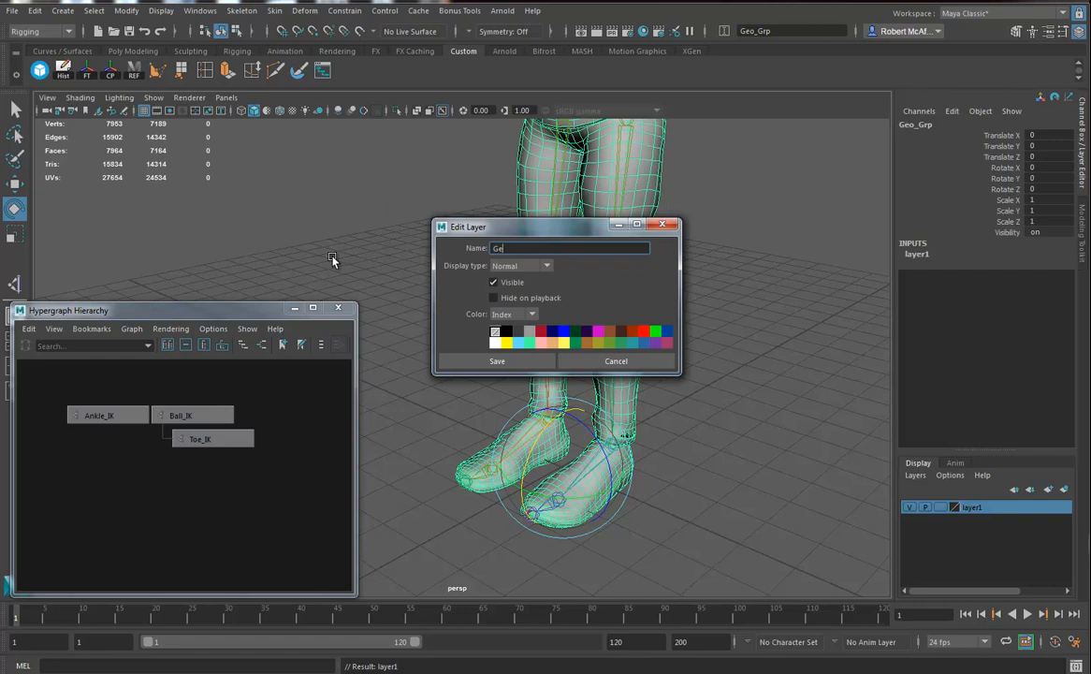
text(o_Layer)
key(Return)
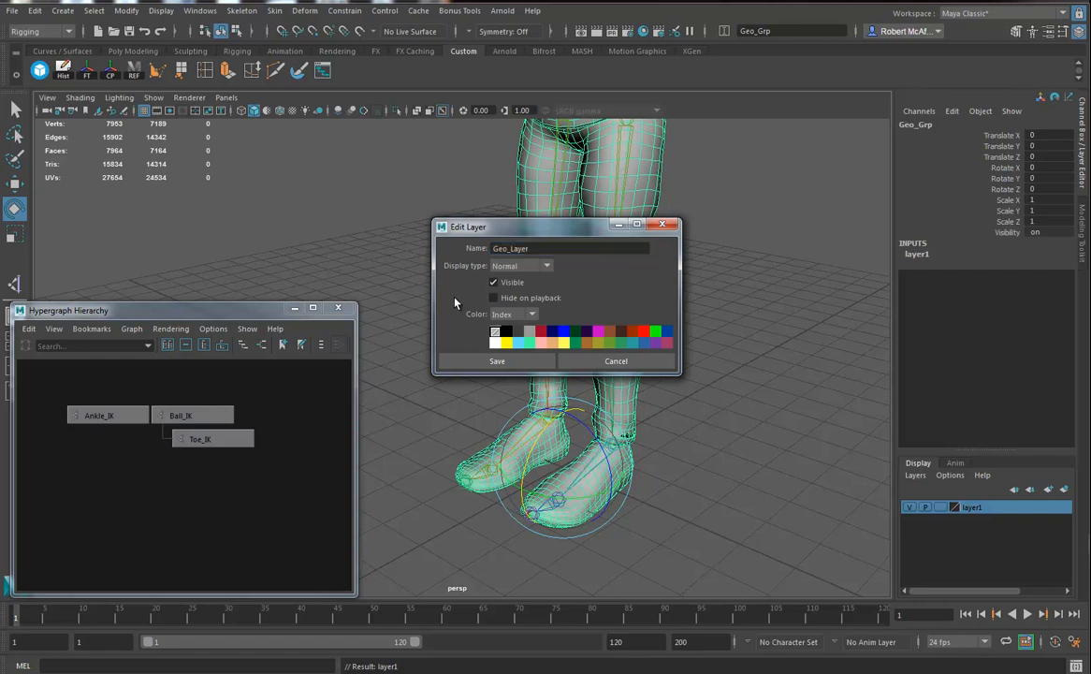
click(470, 361)
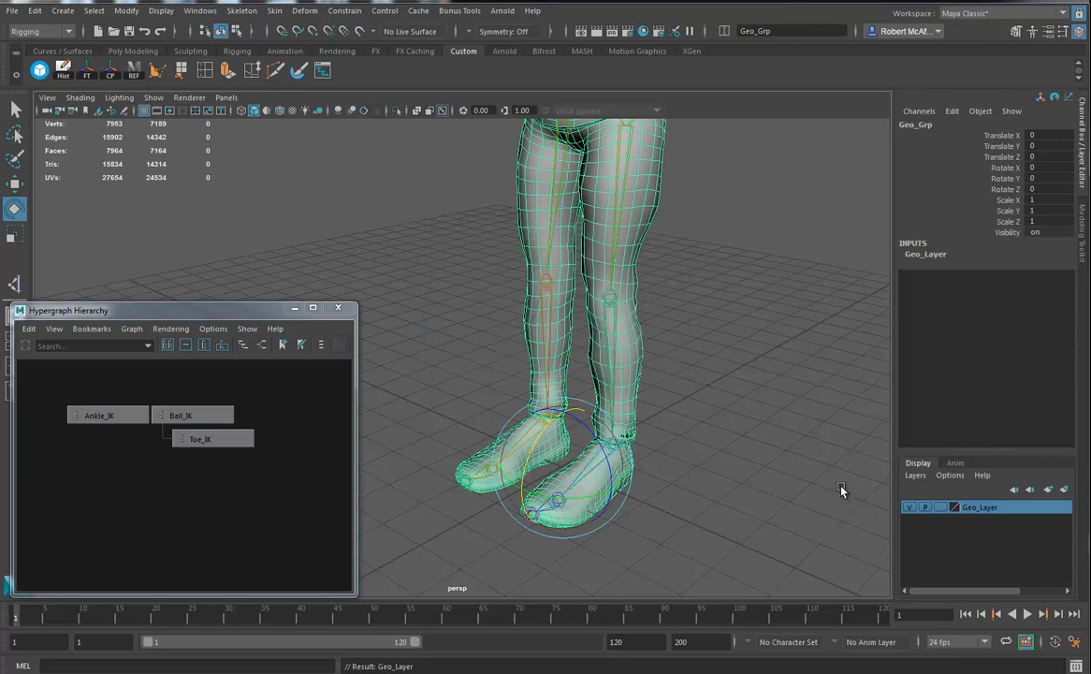
click(909, 507)
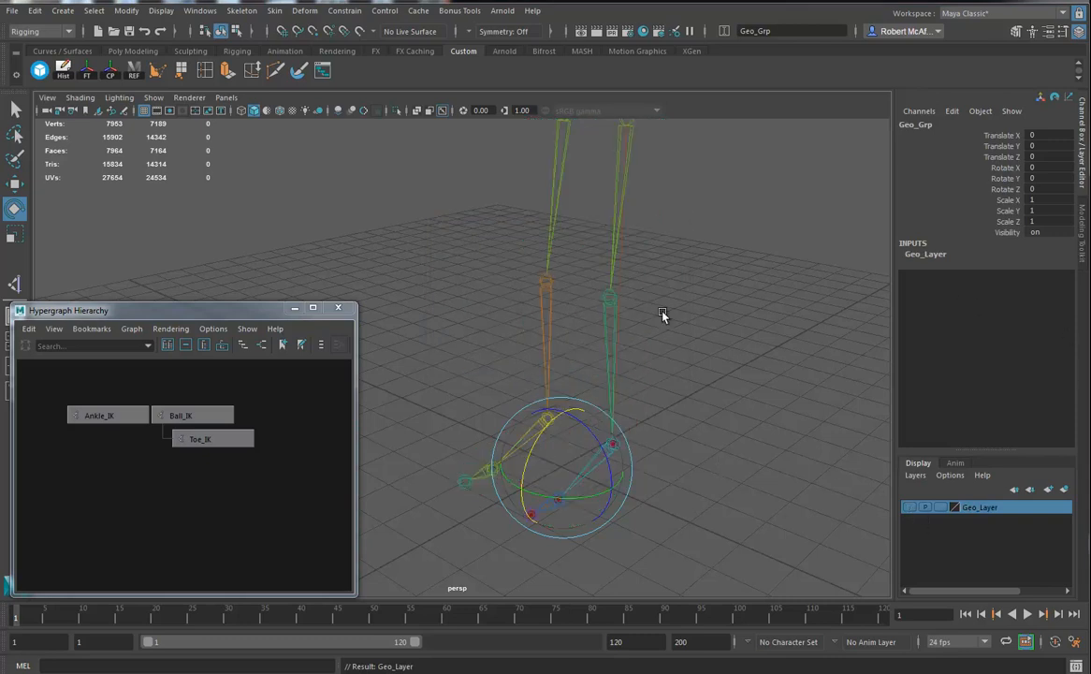
click(498, 423)
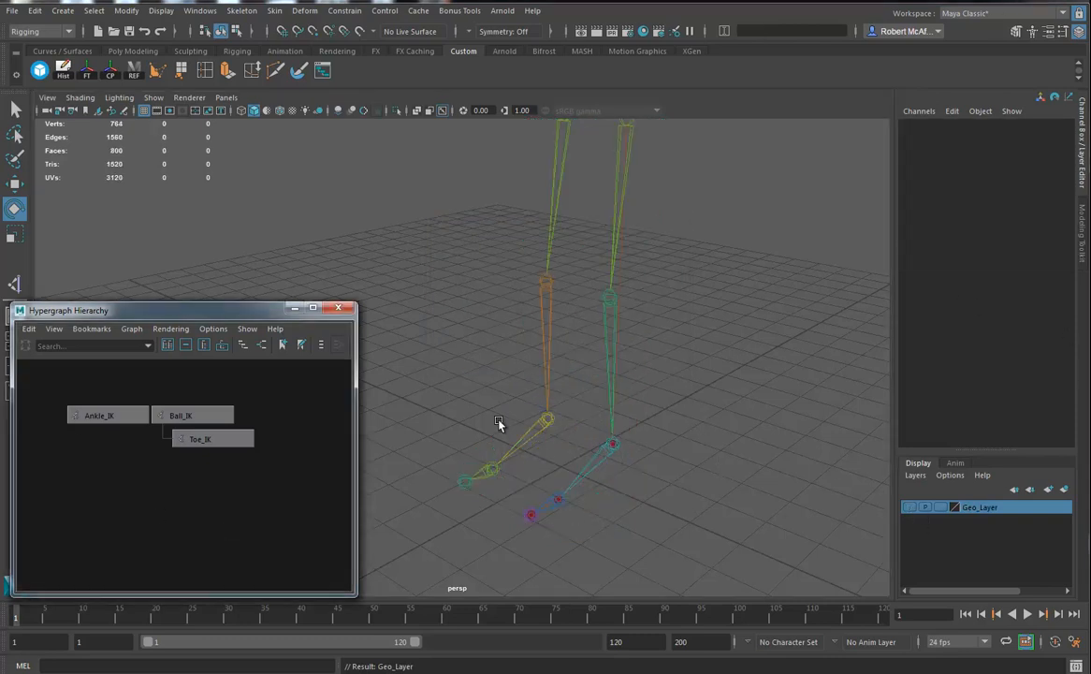
Group the Ankle_IK handle and snap the group's pivot to the left ball joint
click(98, 414)
scroll(677, 521, up, 2)
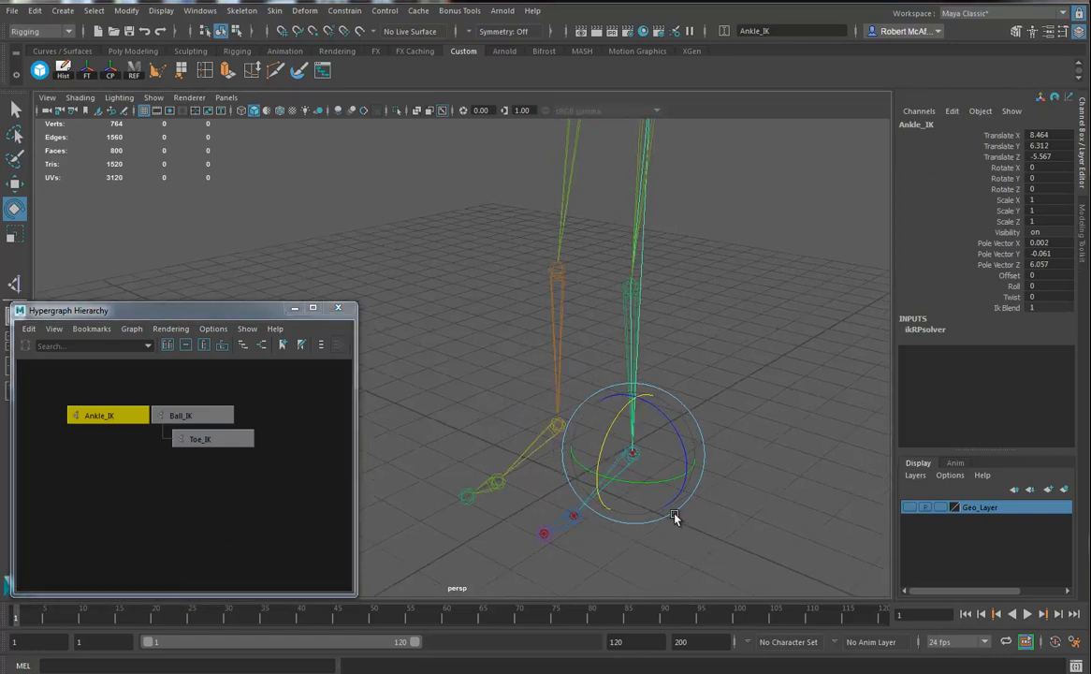
key(ctrl+g)
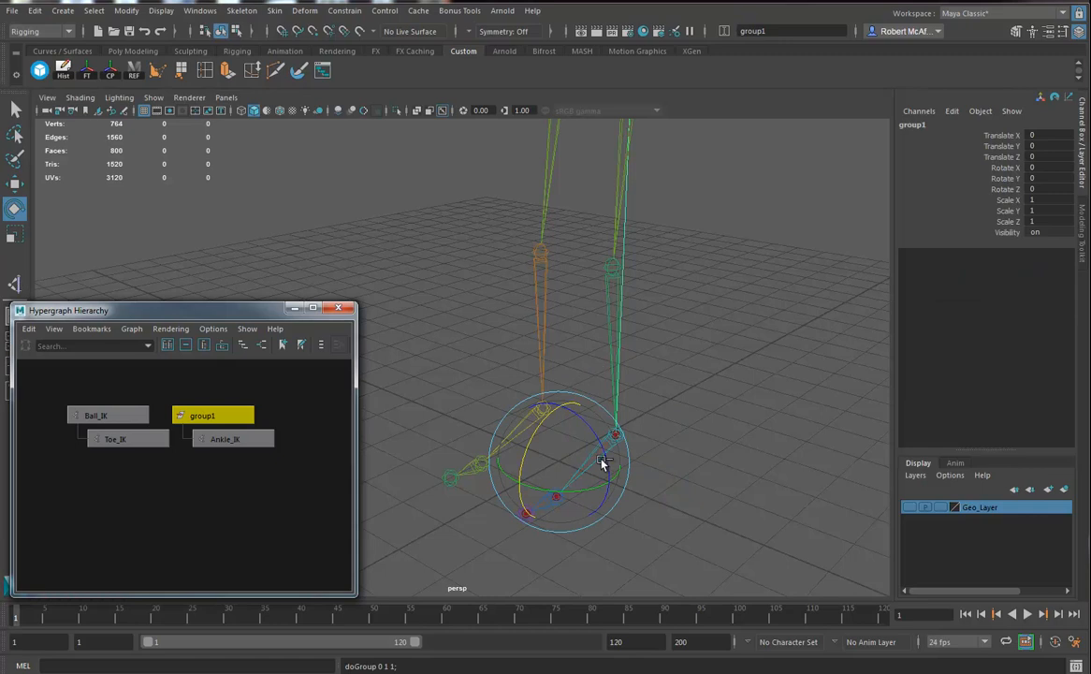
key(d)
key(v)
middle_drag(604, 515, 574, 509)
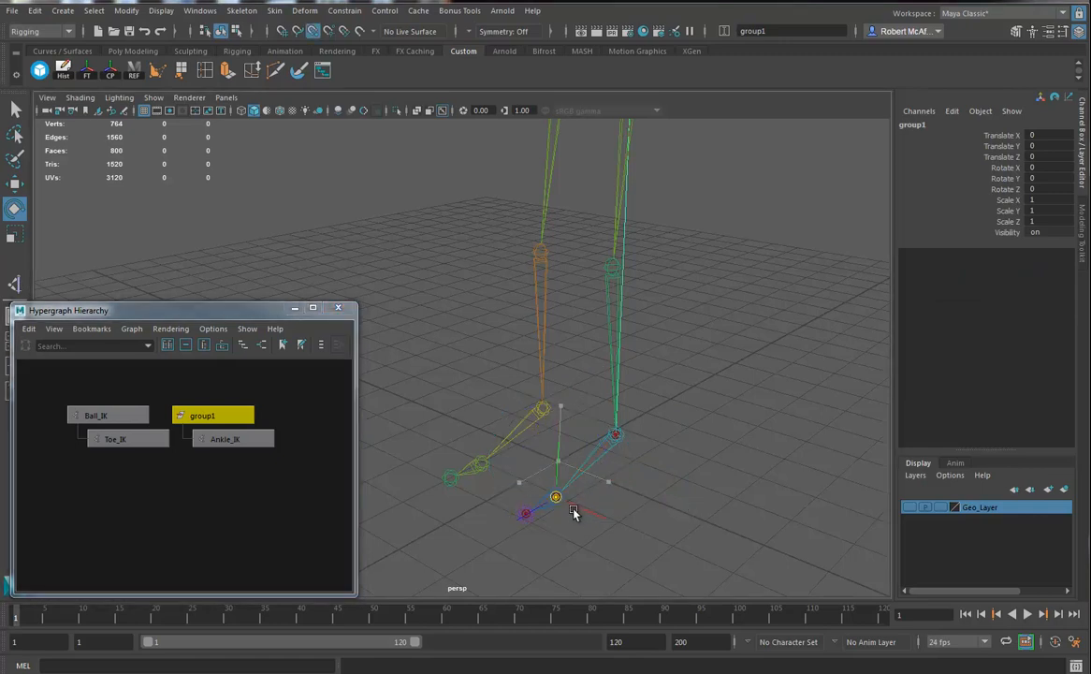
Rename the group containing Ankle_IK to HeelLift_Grp
drag(541, 463, 839, 256)
double_click(921, 125)
text(HeelLif)
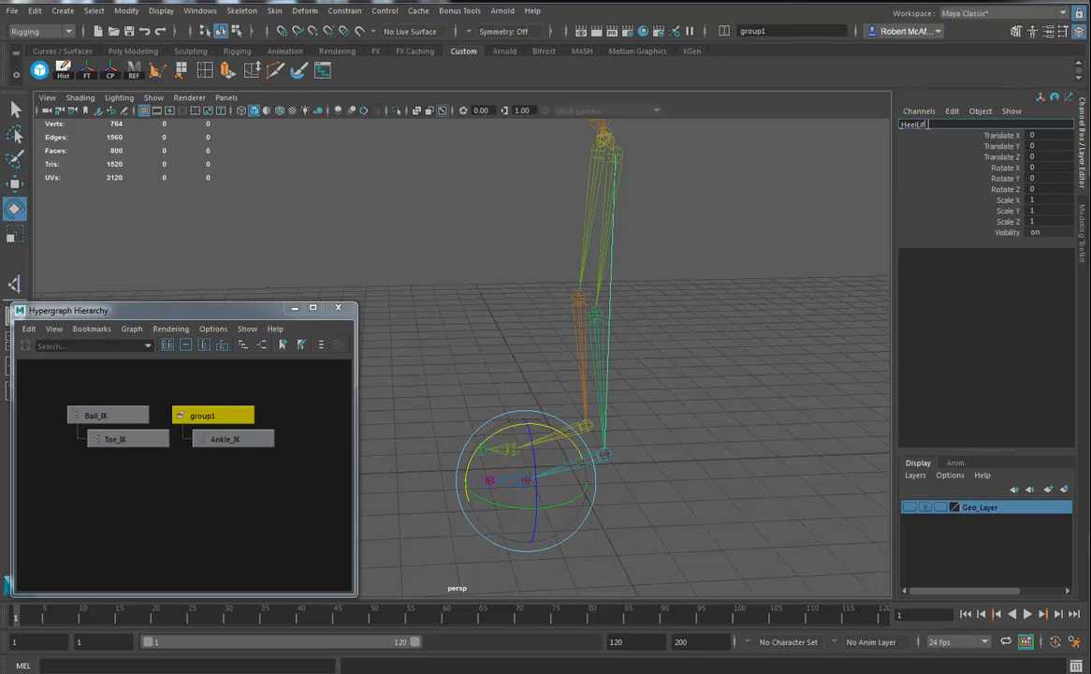
text(t_Grp)
key(Return)
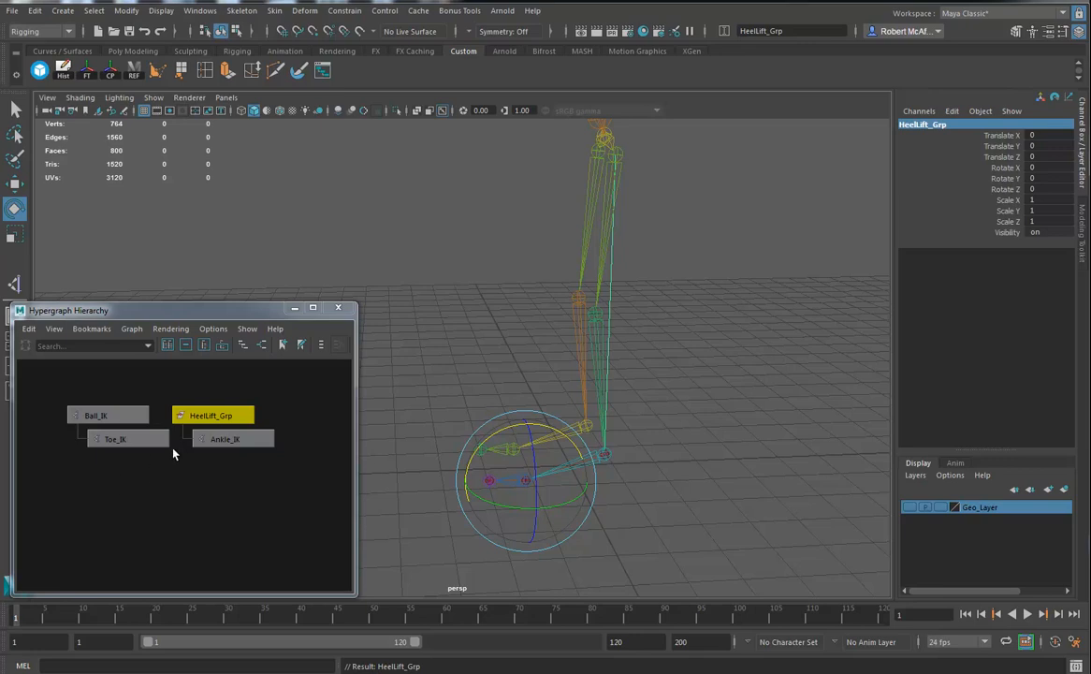
Group Ball_IK and HeelLift_Grp together and snap the new group's pivot to the left toe joint
middle_drag(231, 439, 117, 422)
drag(117, 417, 99, 417)
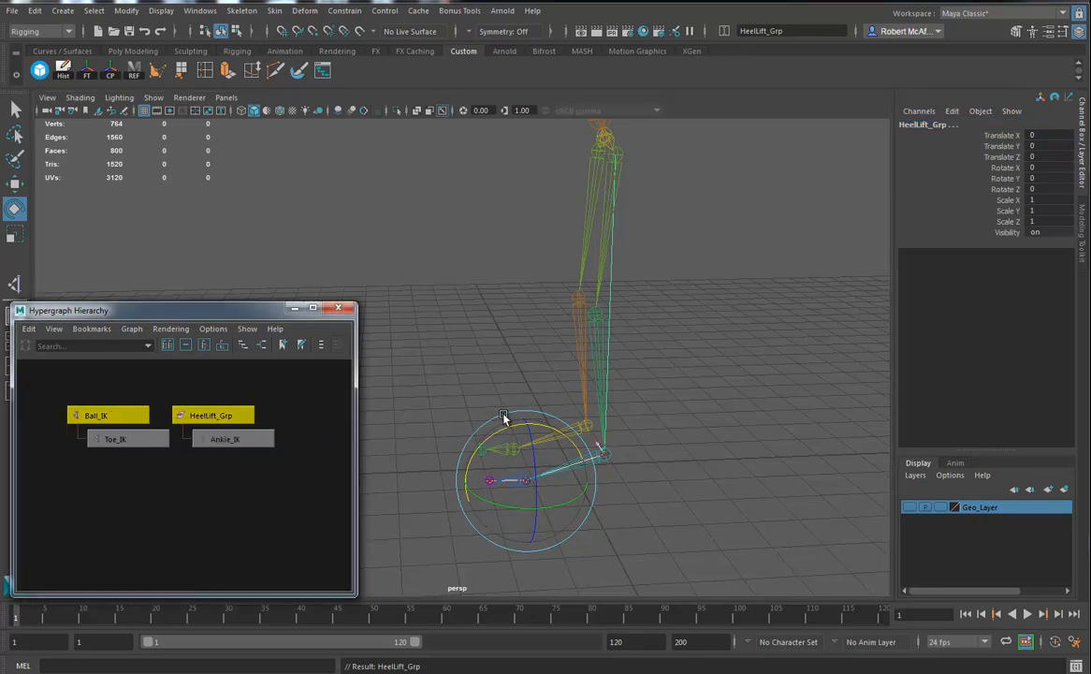
key(ctrl+g)
alt+drag(655, 460, 714, 508)
alt+middle_drag(711, 504, 664, 490)
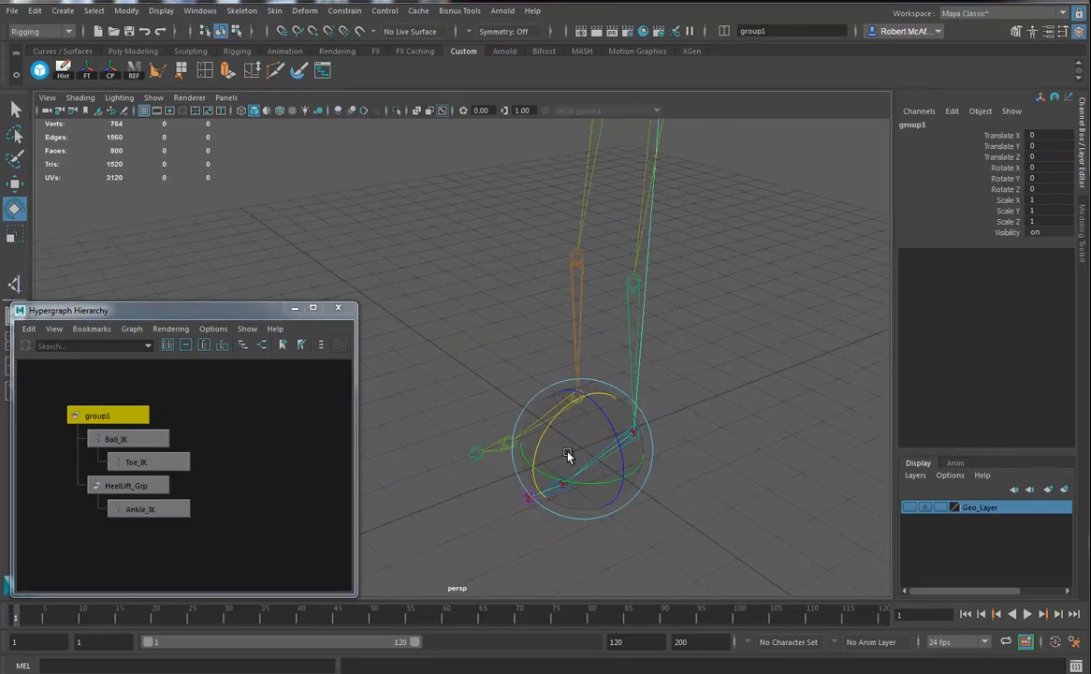
key(d)
key(v)
middle_drag(536, 502, 521, 509)
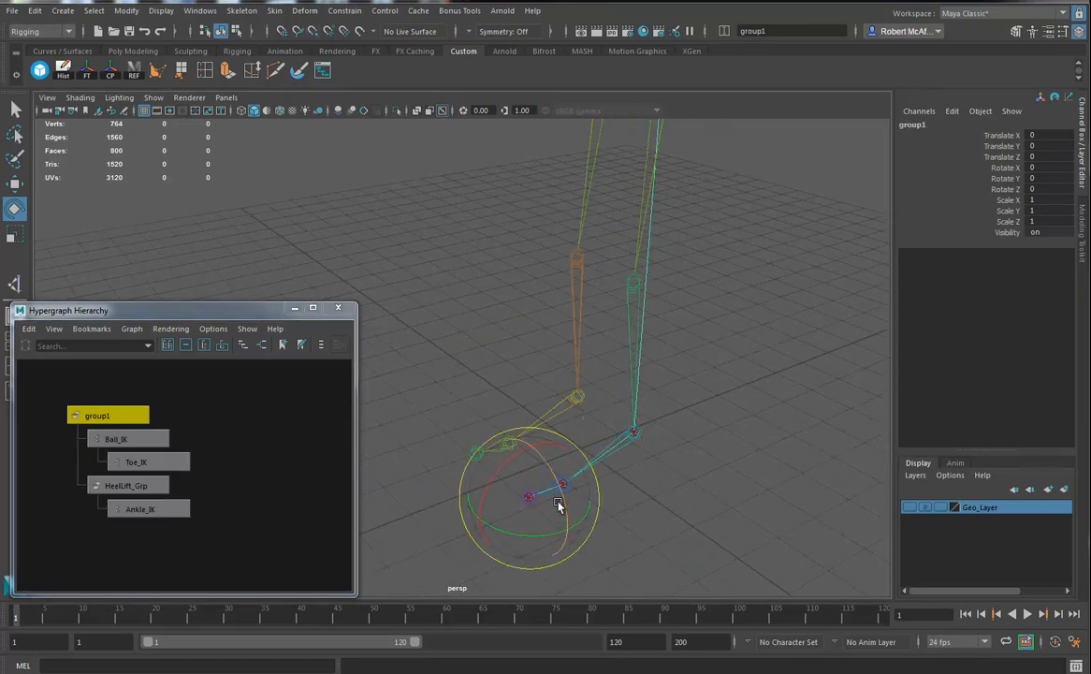
Rename the group containing Ball_IK and HeelLift_Grp to ToeCtrL_Grp
double_click(926, 126)
text(L)
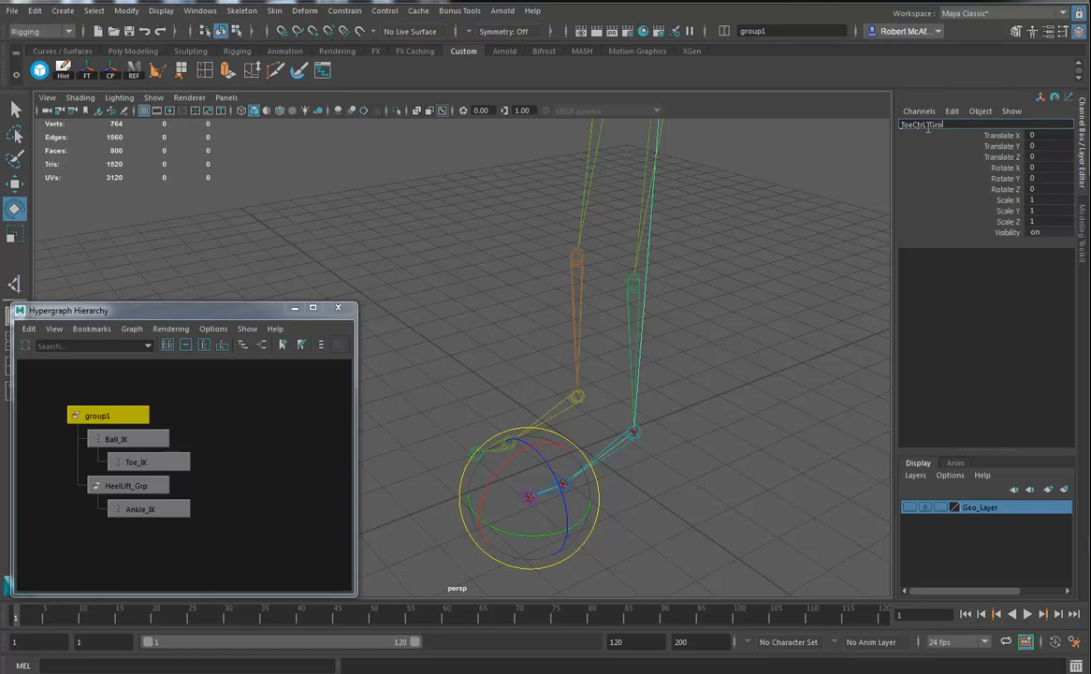
text(p)
key(Return)
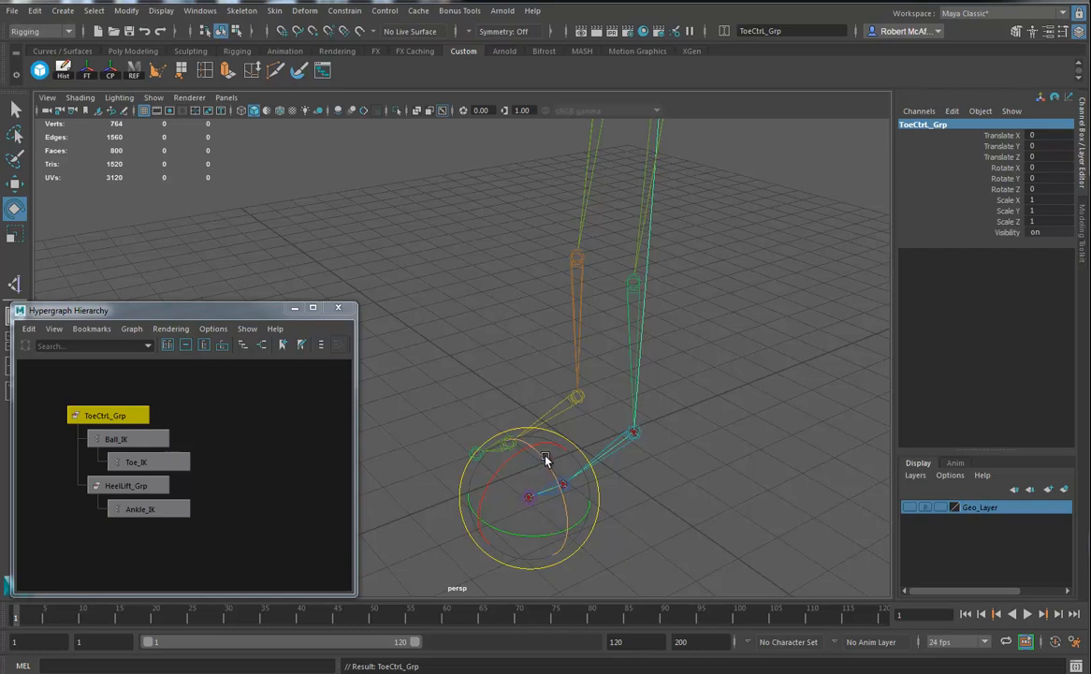
Group ToeCtrL_Grp under a new parent and snap that parent's pivot to the left ball joint
key(ctrl+g)
key(d)
key(v)
middle_drag(589, 491, 565, 489)
Rename the parent group of ToeCtrL_Grp to BallSwivel_Grp
double_click(930, 125)
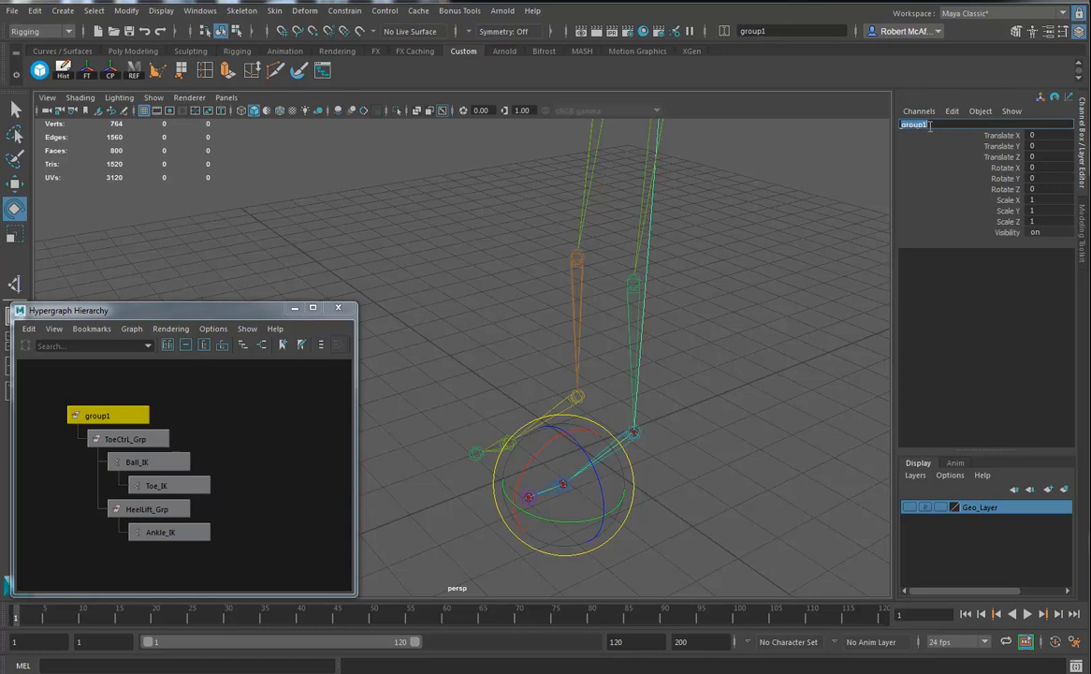
text(BallSwivel_Grp)
key(Return)
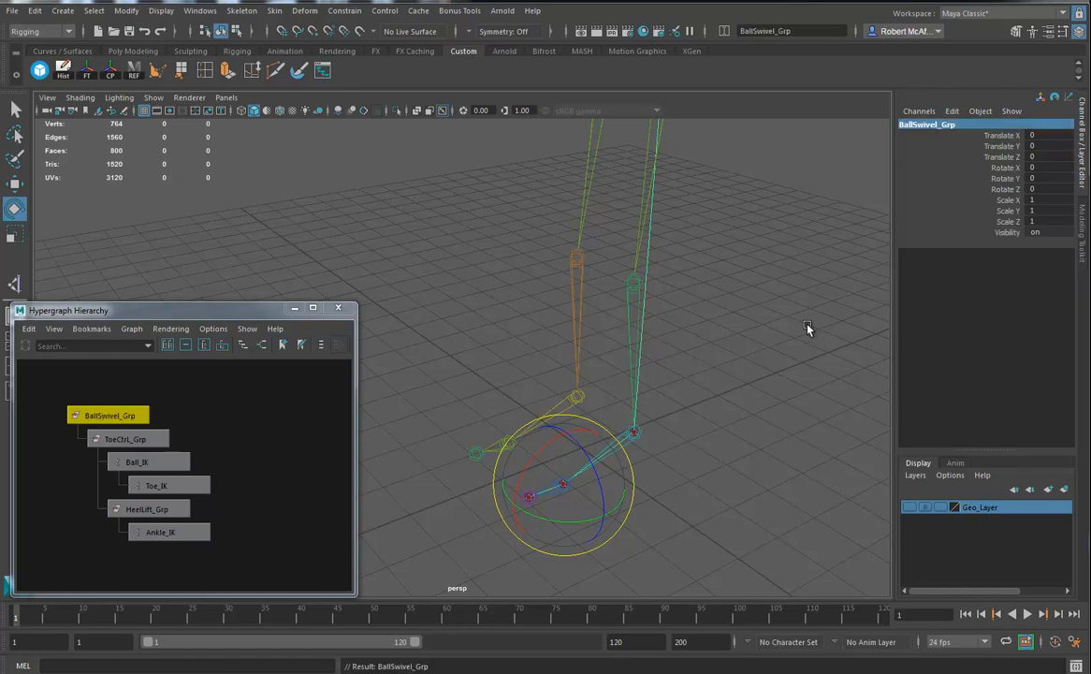
Group BallSwivel_Grp under a new parent group
drag(168, 419, 140, 412)
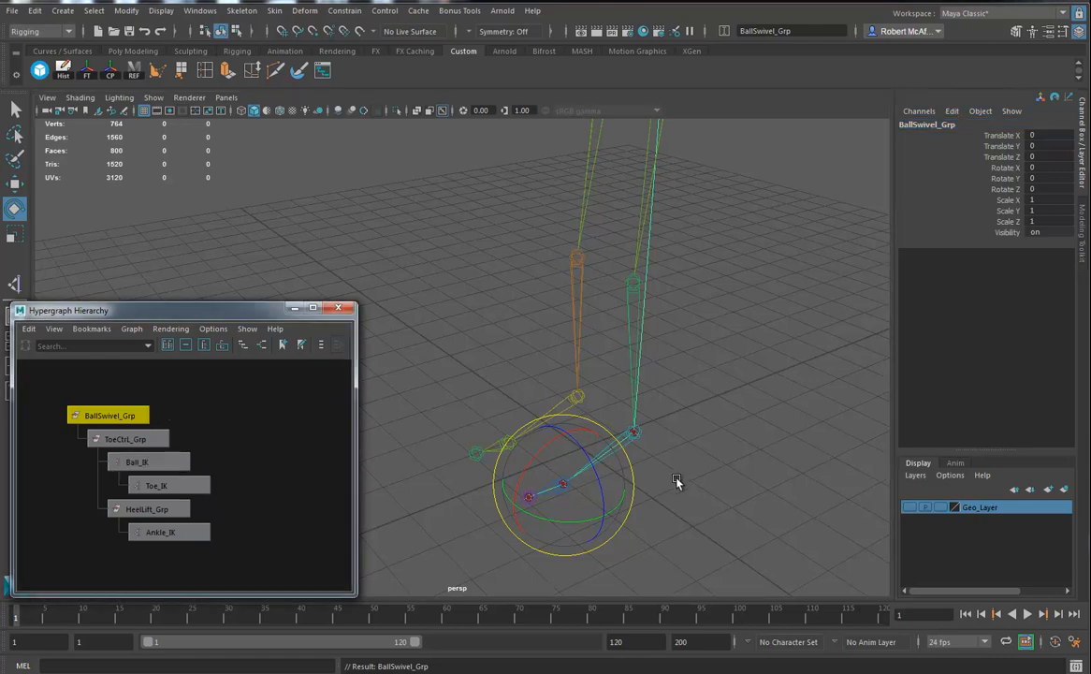
alt+drag(675, 475, 662, 479)
alt+middle_drag(662, 480, 676, 465)
key(ctrl+g)
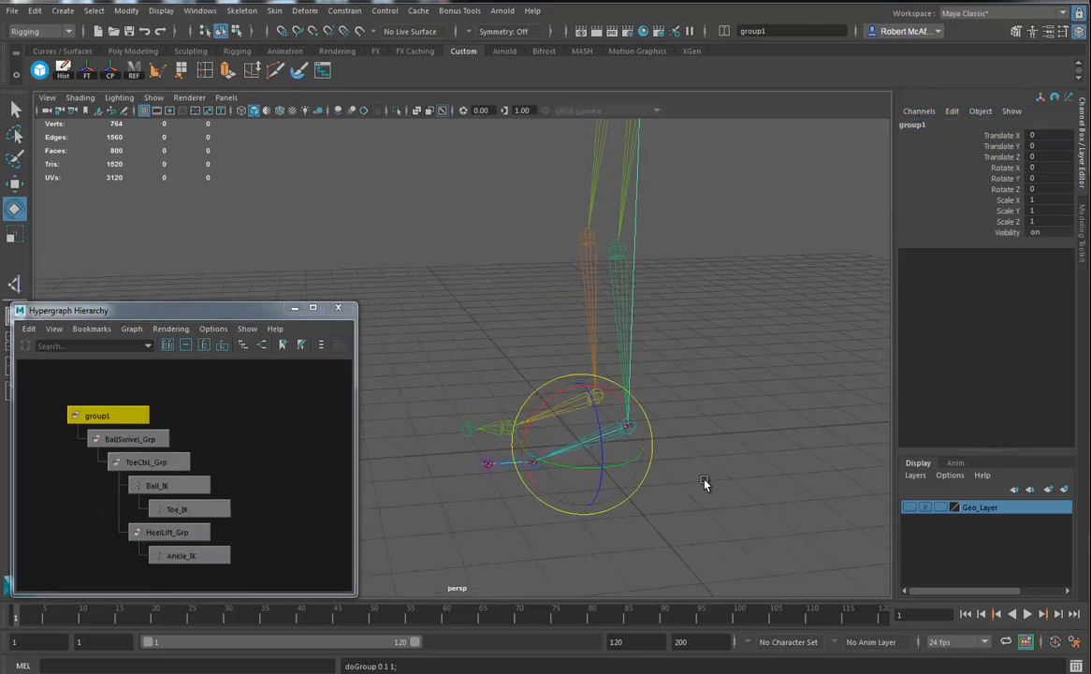
Show Geo_Layer again and move the new top group's pivot to the back of the left heel
click(910, 507)
alt+drag(726, 506, 548, 493)
key(d)
key(v)
middle_drag(538, 489, 558, 499)
alt+drag(614, 511, 652, 496)
key(d)
drag(613, 459, 596, 452)
alt+drag(693, 483, 608, 505)
Rename the top group to HeelCtrl_Grp
double_click(912, 125)
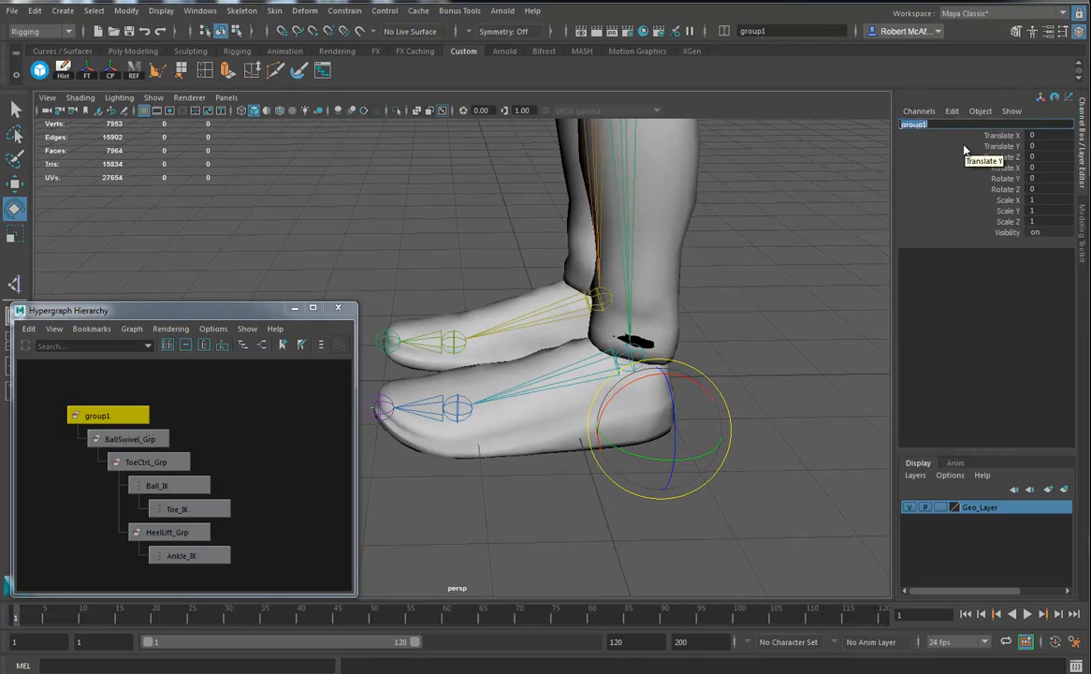
text(HeelCtrl_Grp)
key(Return)
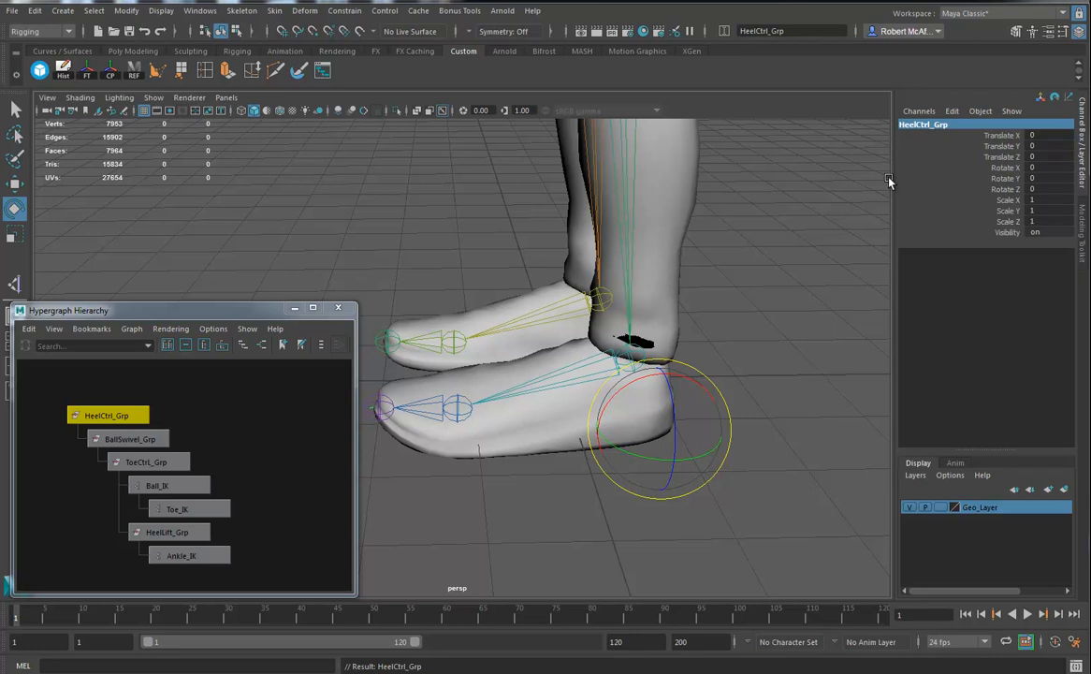
Test HeelCtrl_Grp by rotating it around the heel on the X and Z axes, undoing each rotation
alt+drag(742, 377, 699, 430)
key(ctrl+z)
drag(661, 363, 690, 371)
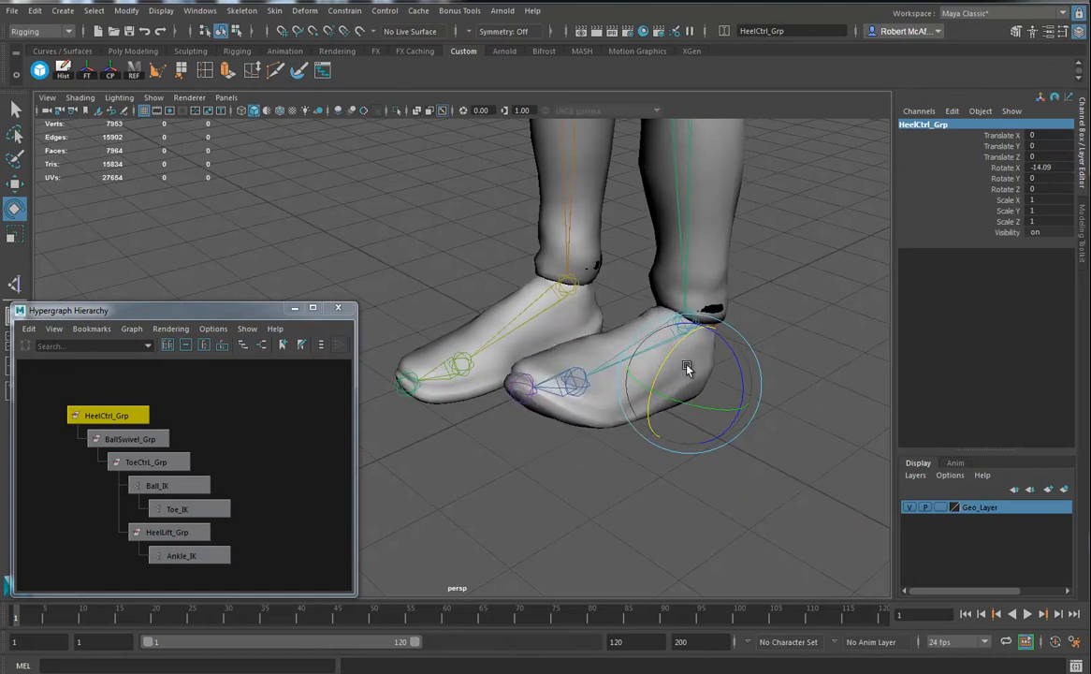
key(ctrl+z)
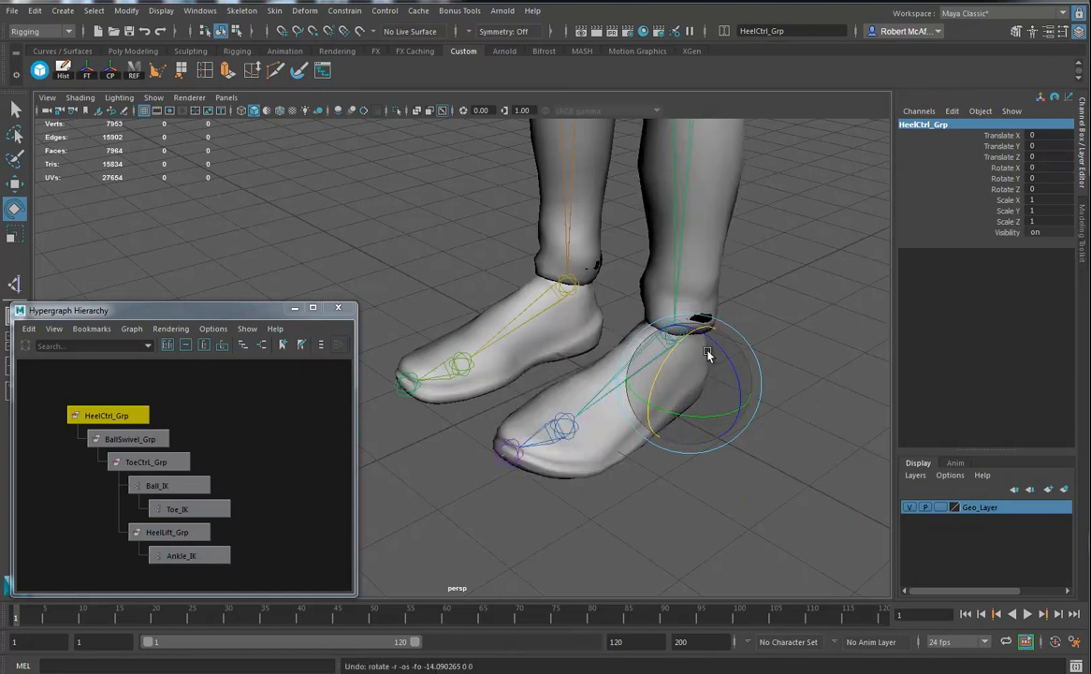
drag(723, 340, 703, 364)
key(ctrl+z)
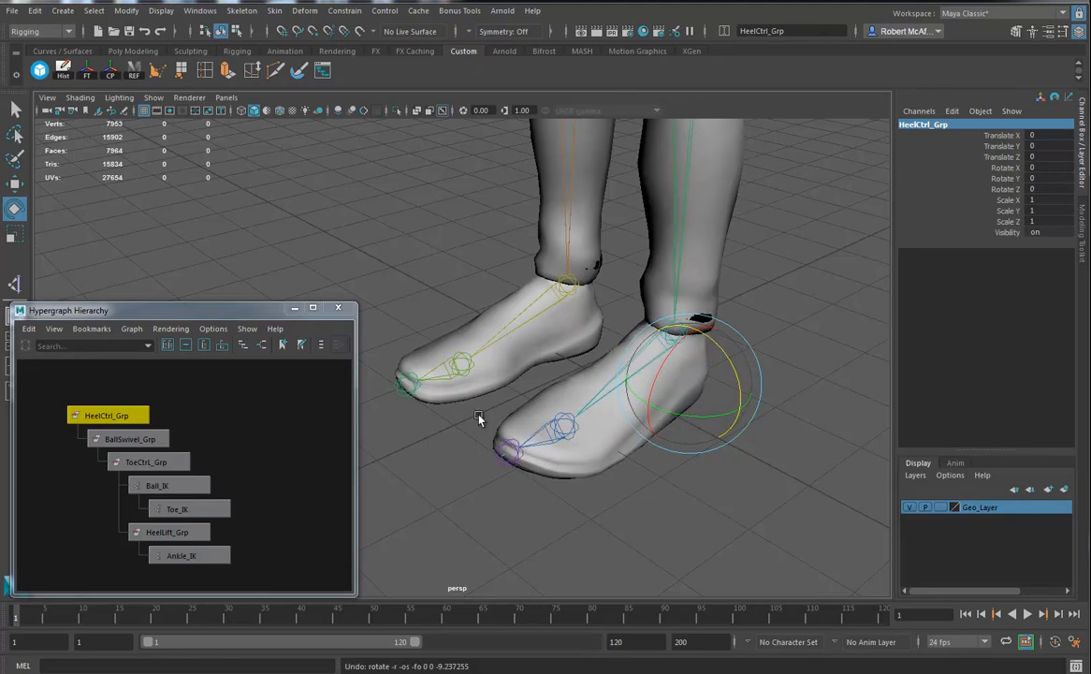
alt+drag(689, 433, 819, 508)
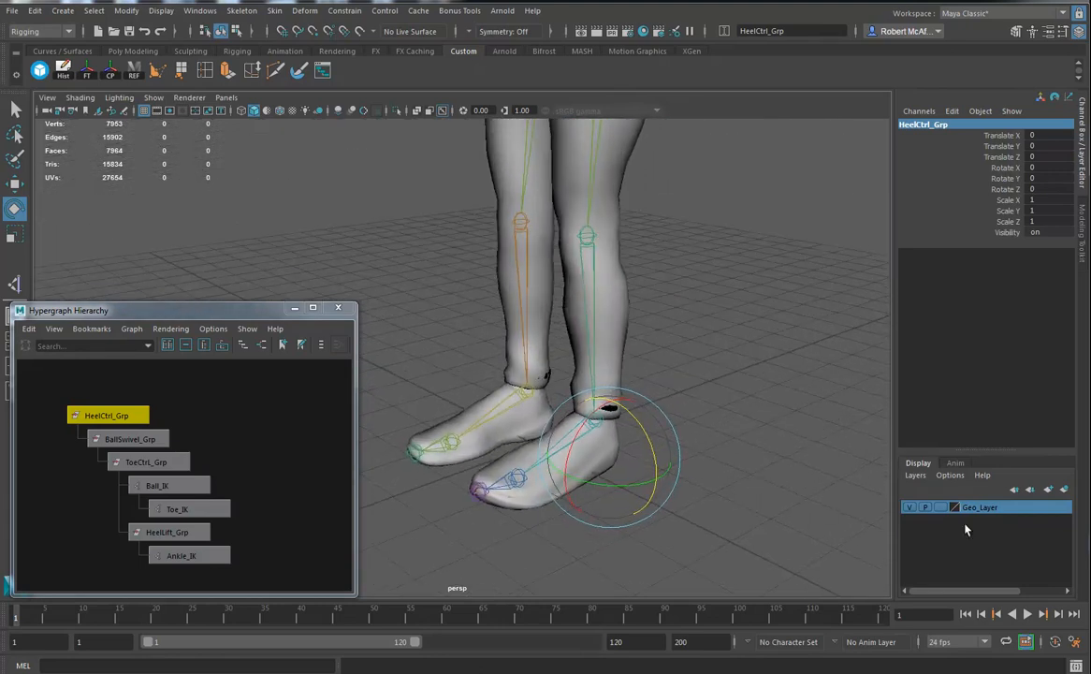
Hide Geo_Layer, group HeelCtrl_Grp under a new parent group and snap the new group's pivot to the left ankle joint
click(909, 507)
alt+drag(747, 494, 702, 494)
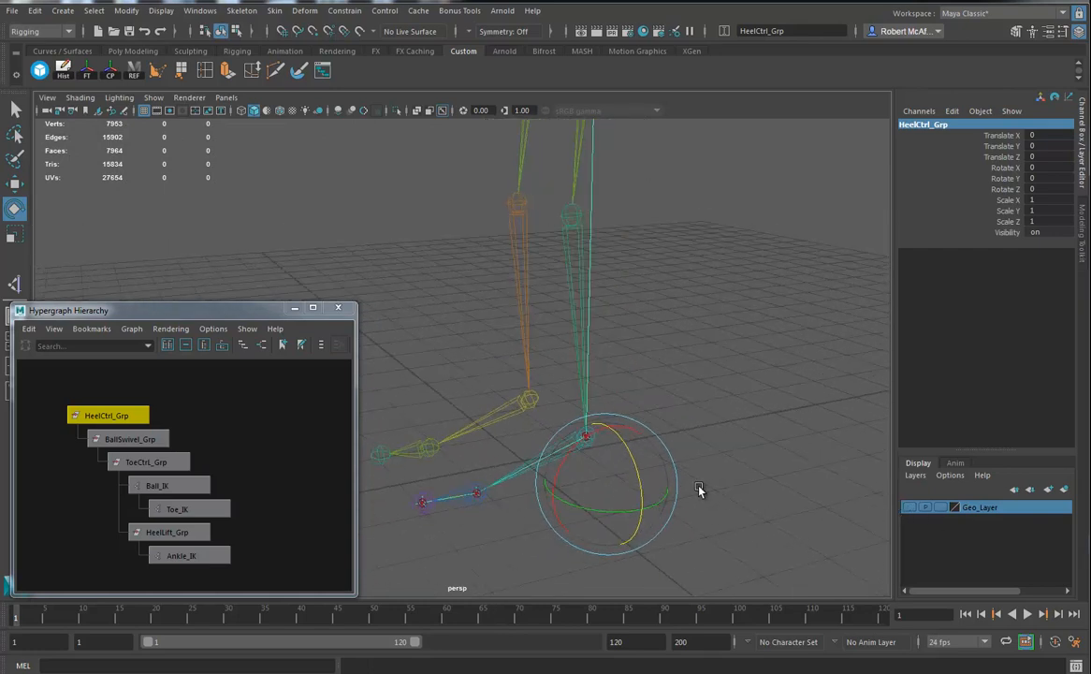
key(ctrl+g)
key(d)
key(v)
middle_drag(577, 465, 596, 441)
Rename the new top group to foot_Grp
double_click(914, 125)
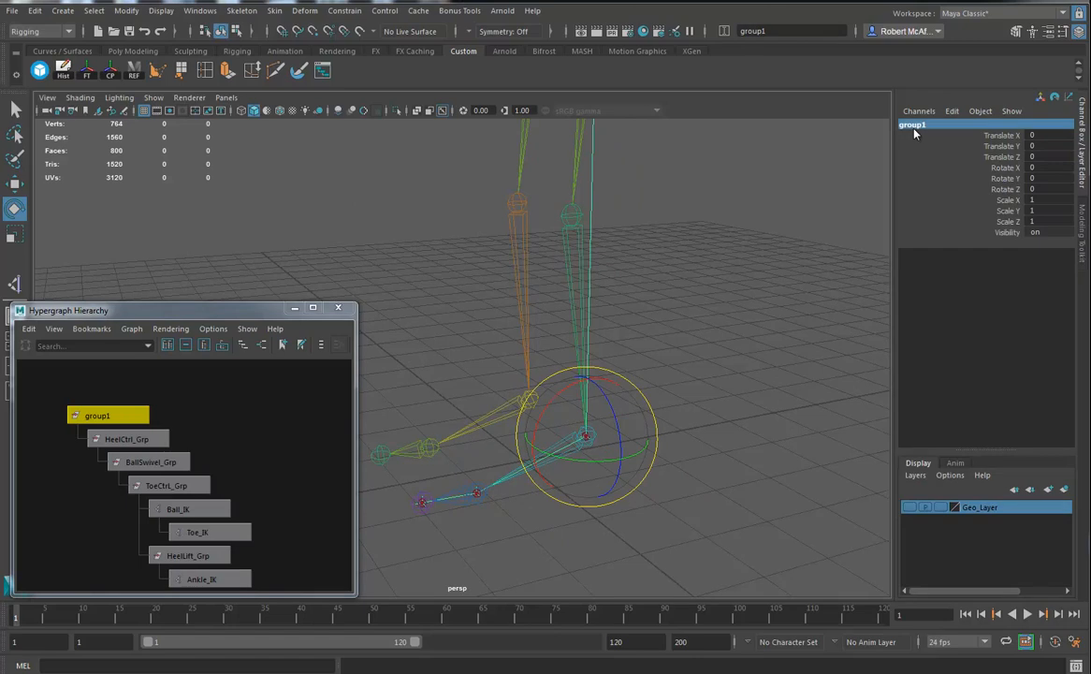
text(foot)
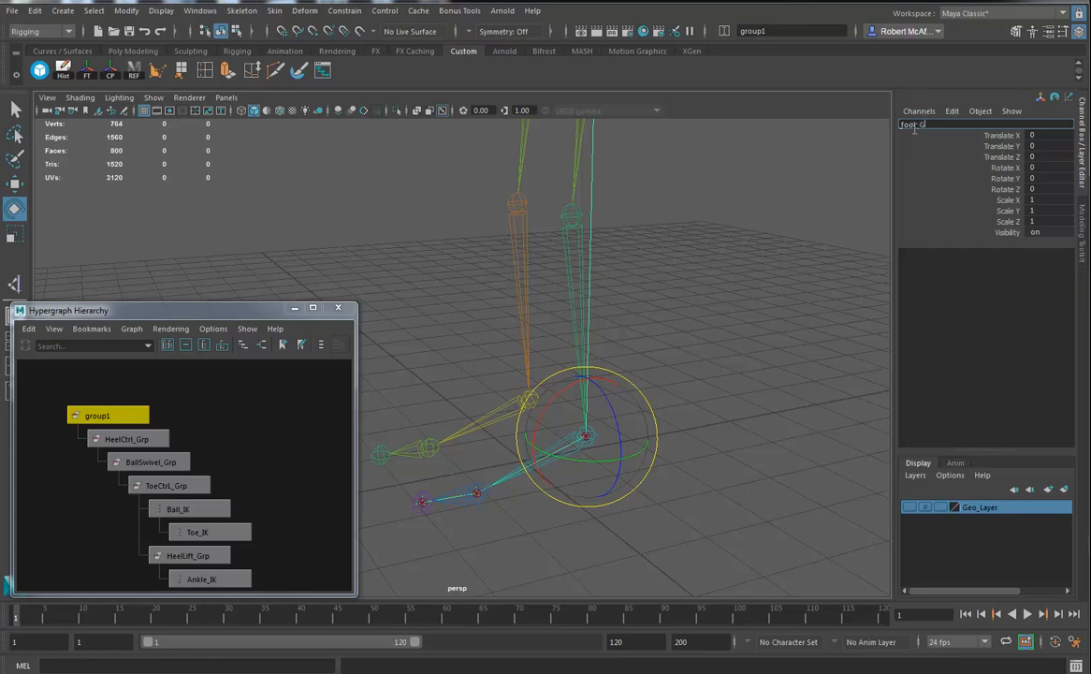
key(Return)
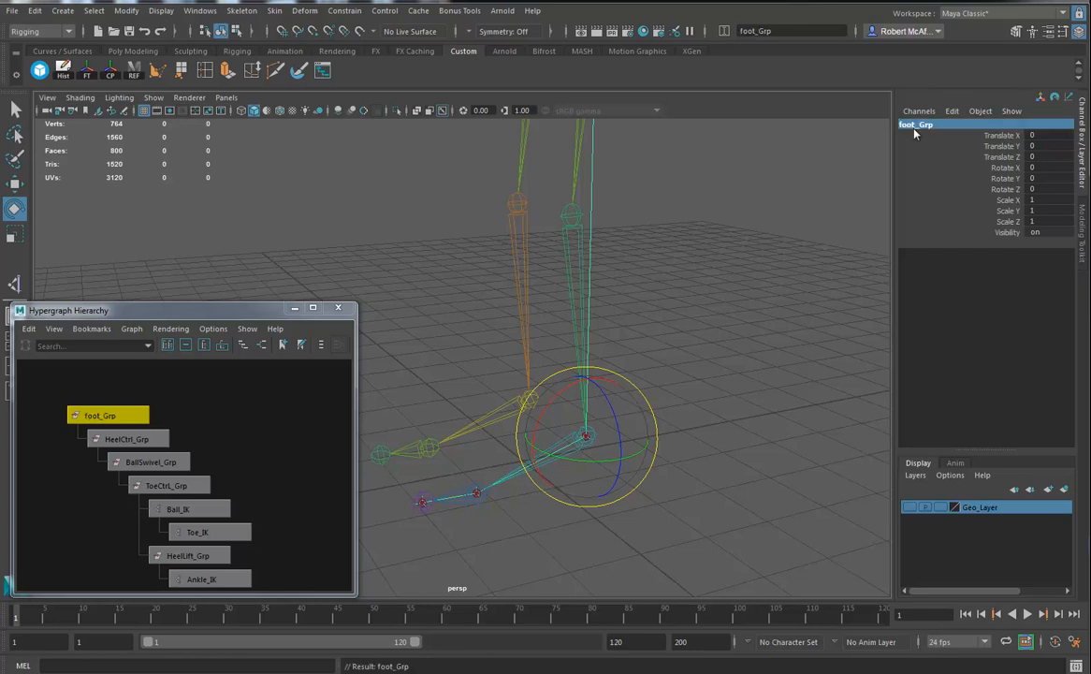
Create a polygon cube at the origin, frame it and display it in wireframe
alt+drag(706, 218, 524, 521)
scroll(246, 475, down, 2)
alt+drag(591, 528, 646, 473)
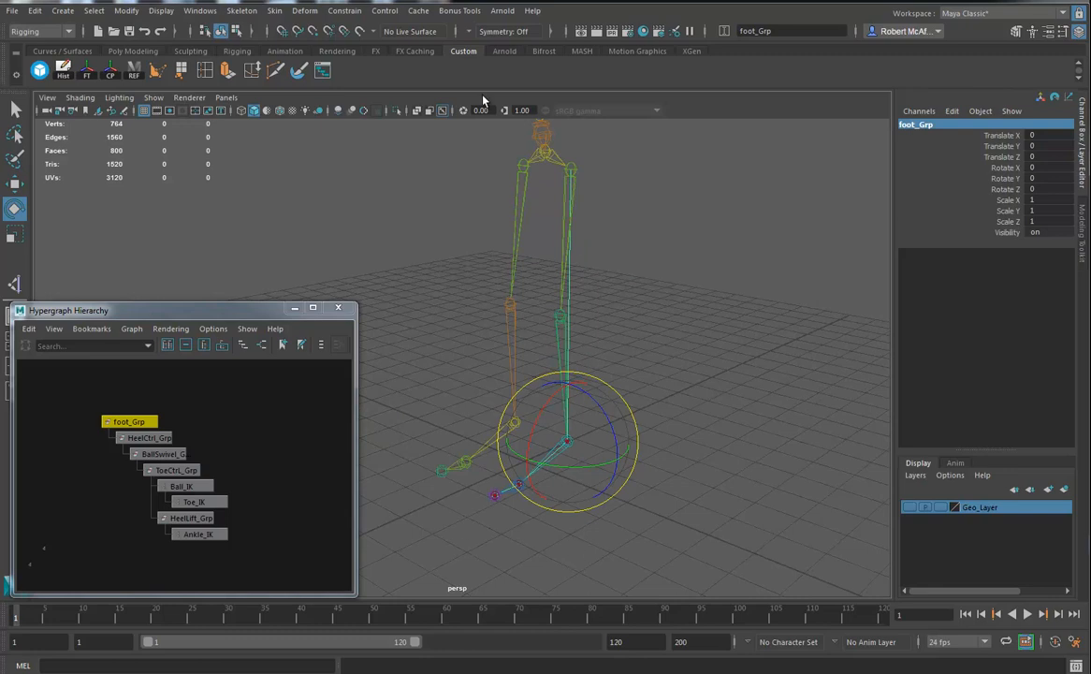
click(62, 11)
mouse_move(110, 58)
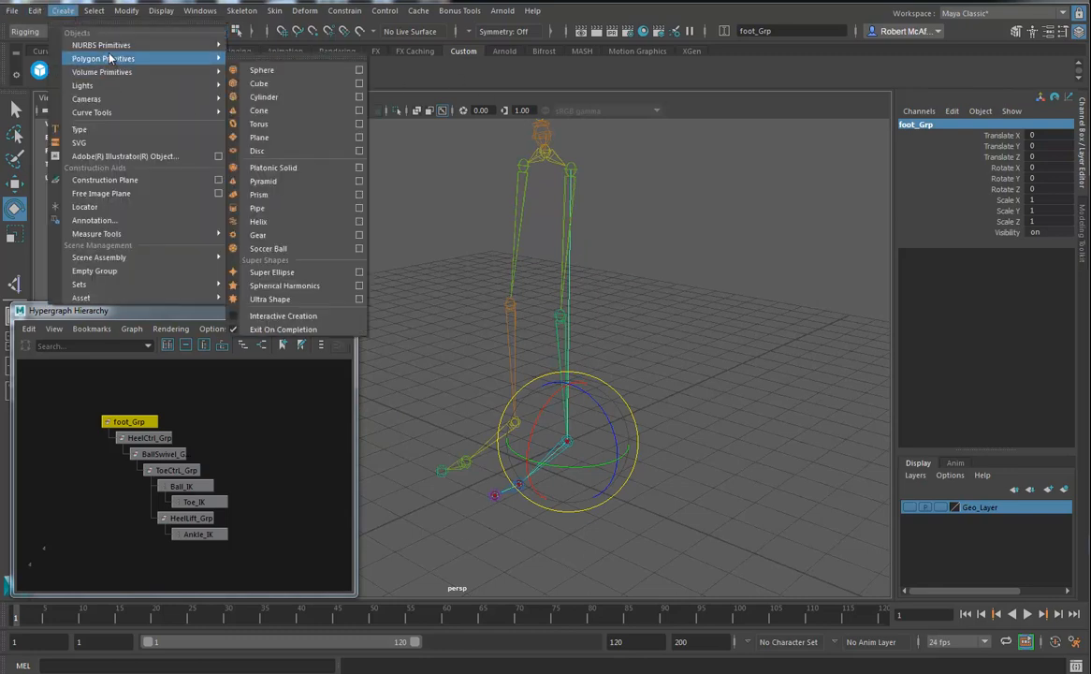
click(281, 83)
alt+right_drag(534, 488, 663, 539)
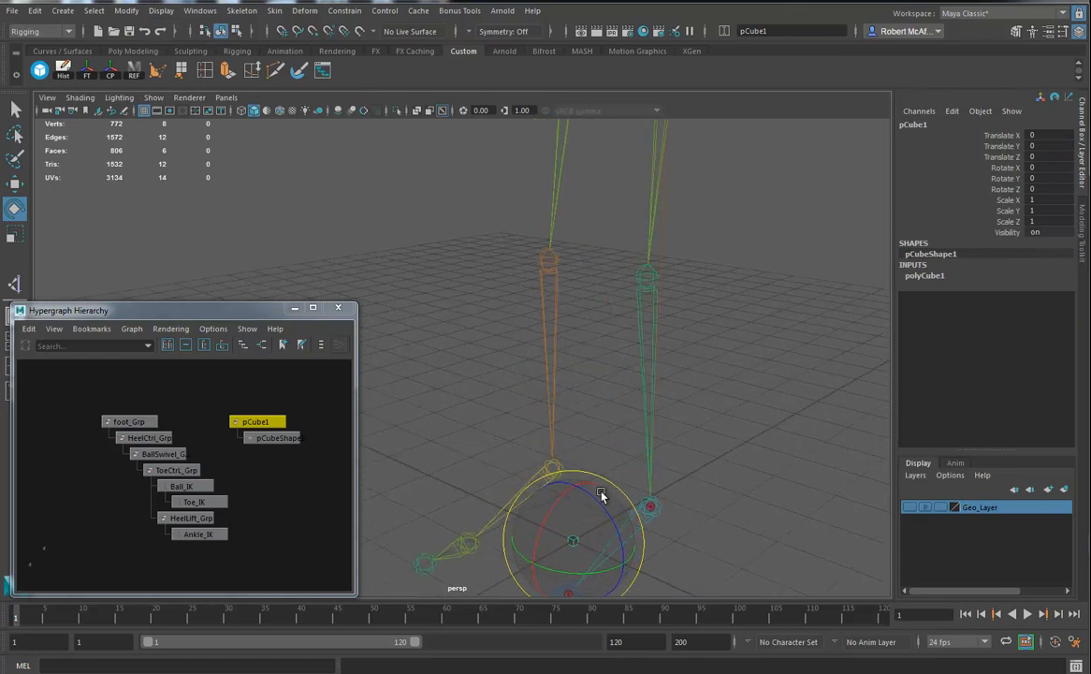
key(f)
alt+drag(574, 431, 632, 450)
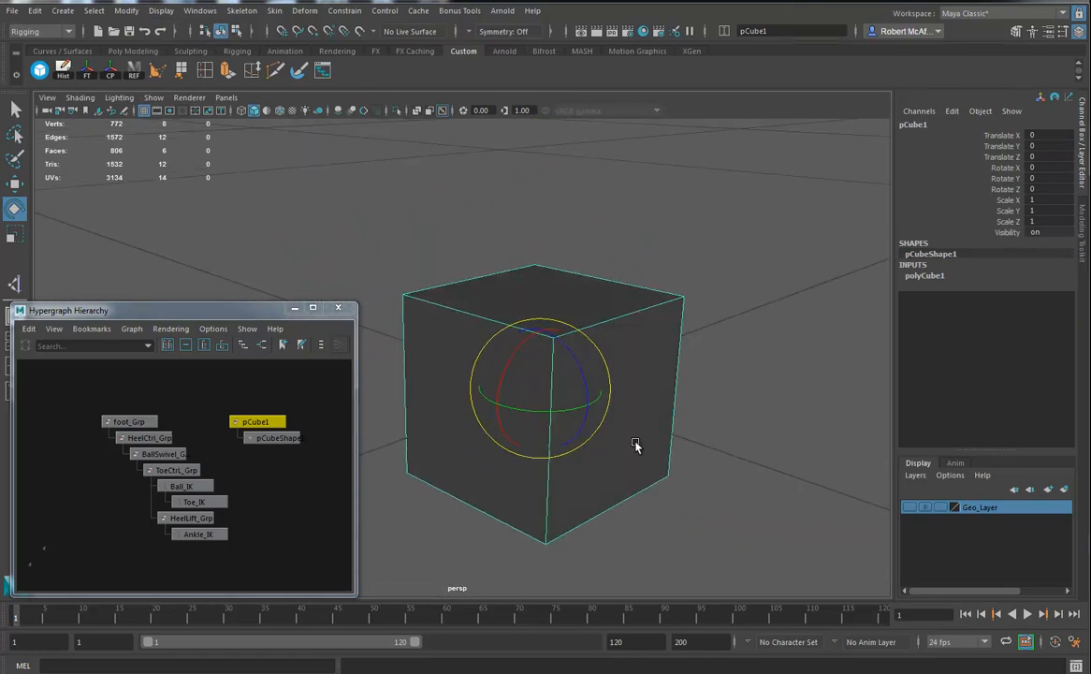
key(4)
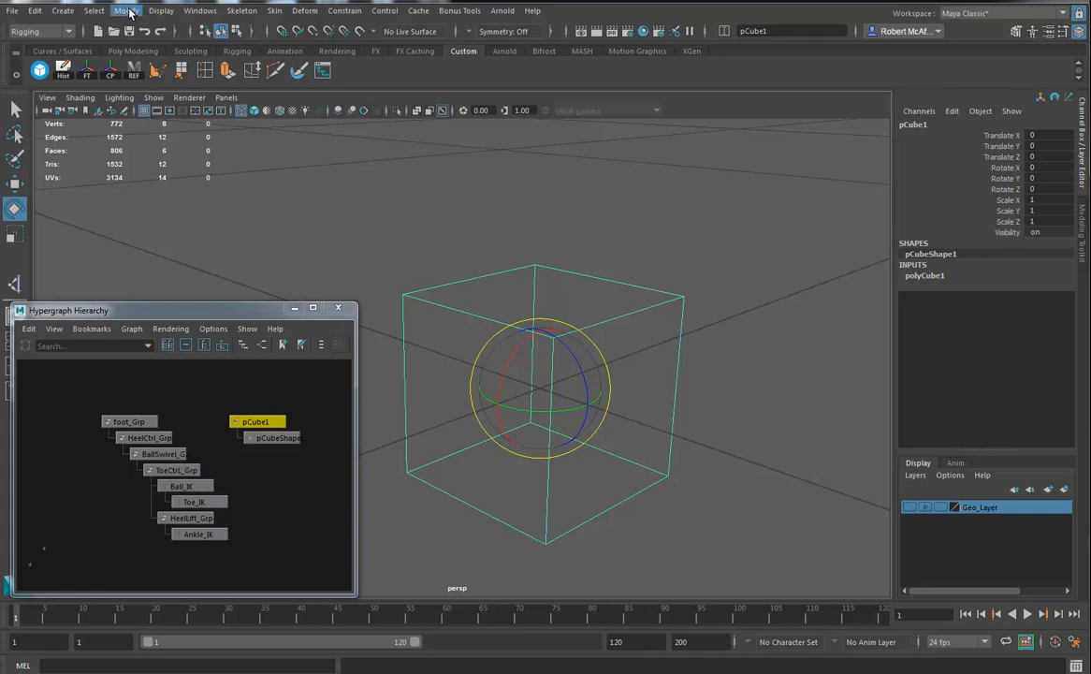
Trace all the cube's edges with one EP curve of degree 1 Linear, snapping each point to the cube's corners
click(63, 13)
mouse_move(84, 112)
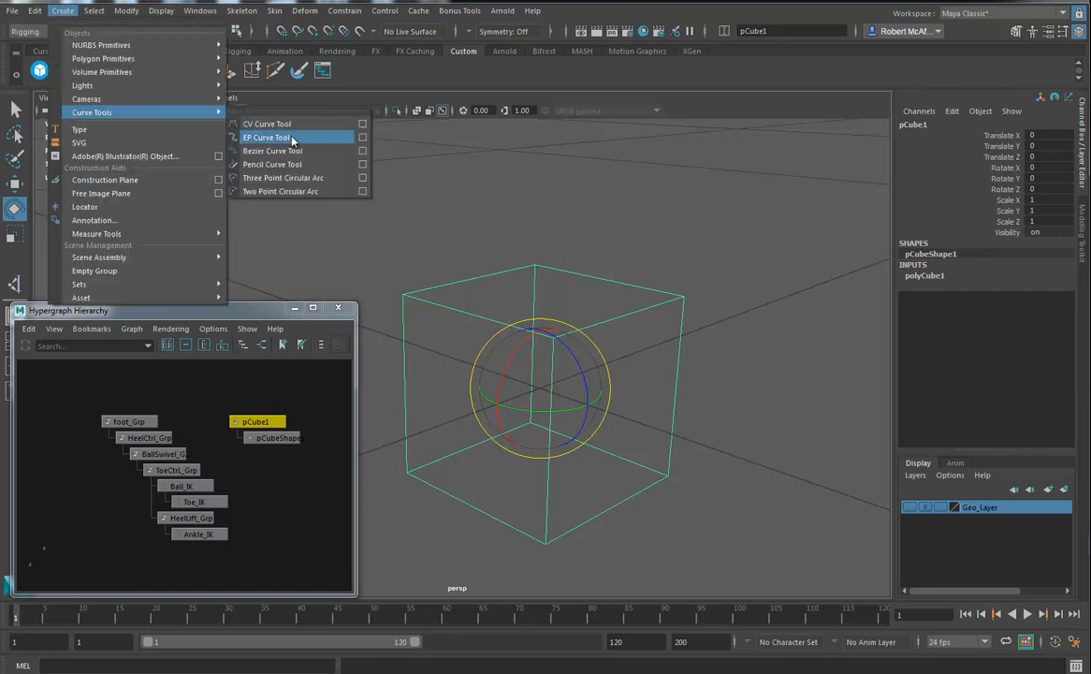
click(363, 138)
click(163, 160)
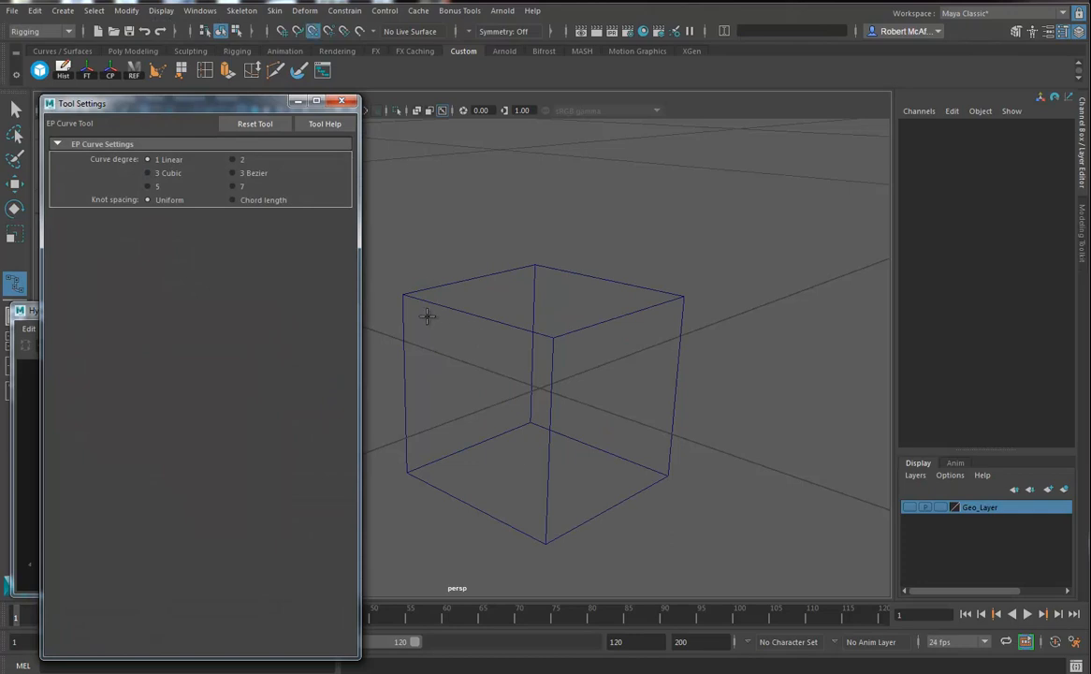
click(405, 297)
click(553, 338)
click(682, 297)
click(534, 266)
click(406, 300)
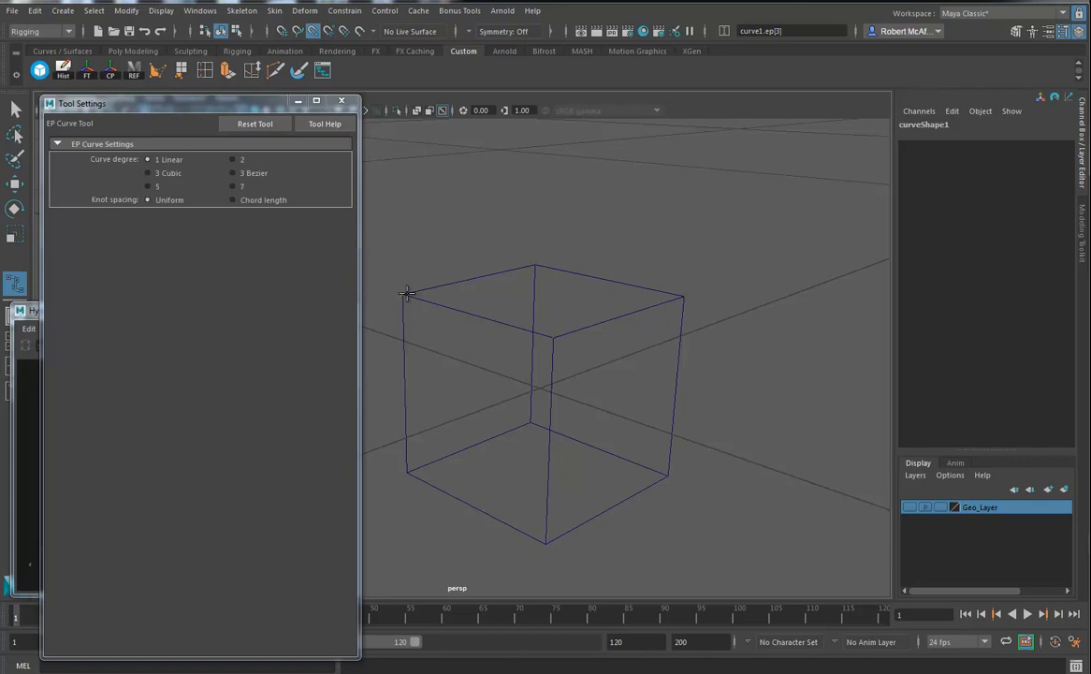
click(406, 470)
click(544, 542)
click(667, 475)
click(530, 423)
click(406, 471)
click(545, 541)
click(552, 337)
click(682, 298)
click(667, 475)
click(531, 423)
click(535, 264)
key(e)
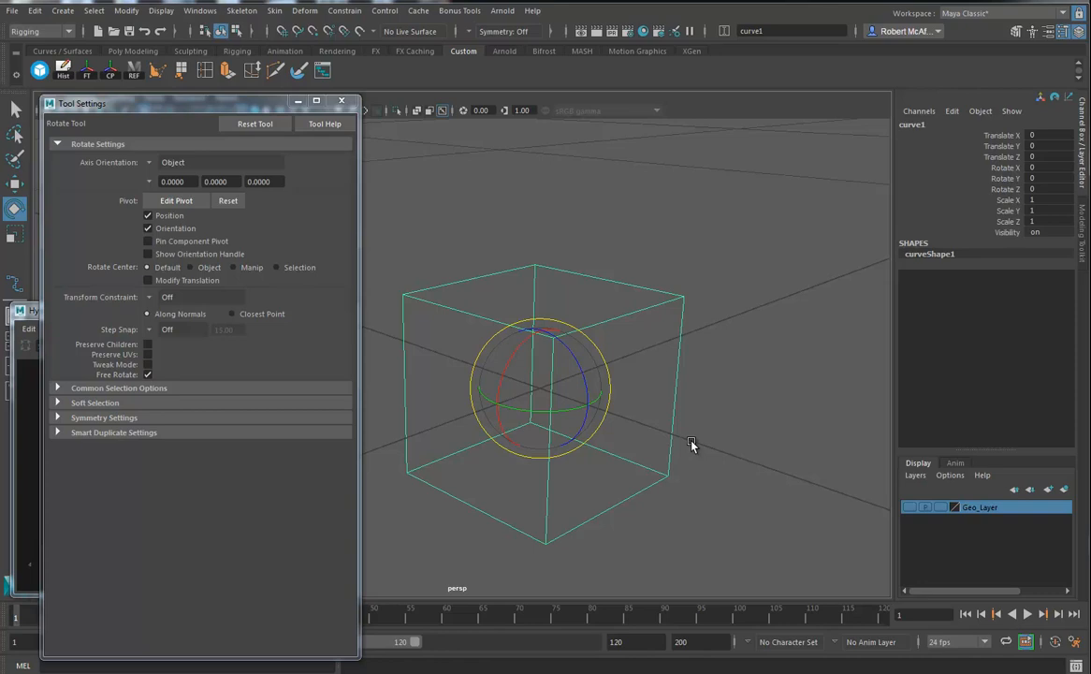
Return to shaded display, move the box curve off the polygon cube and delete the cube
key(5)
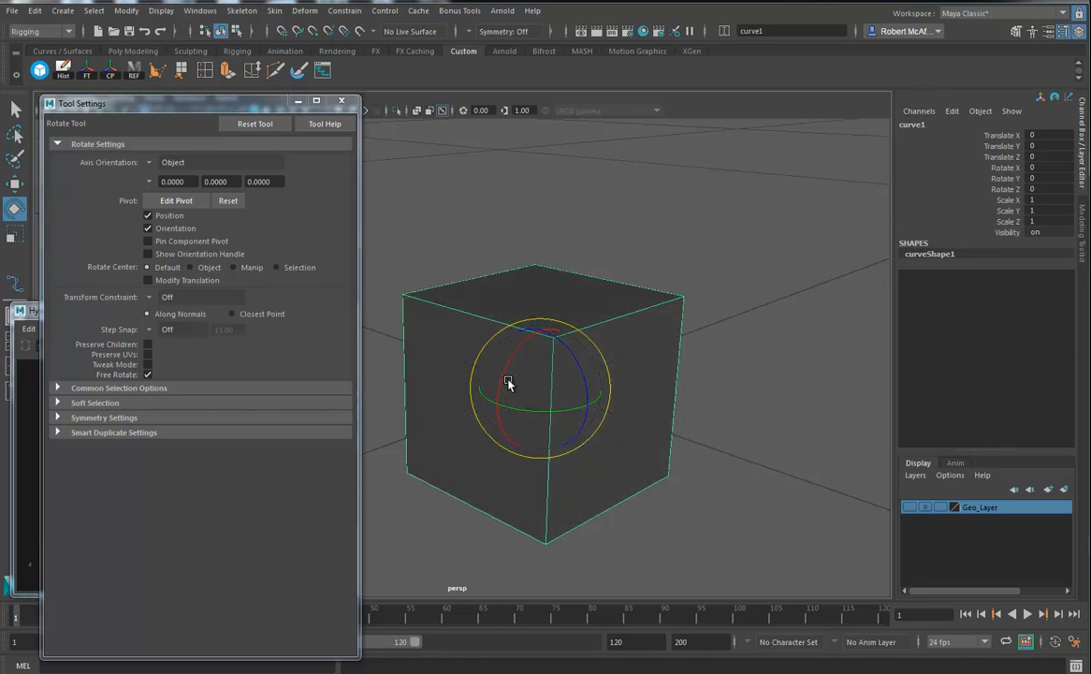
key(w)
drag(541, 387, 639, 329)
click(426, 302)
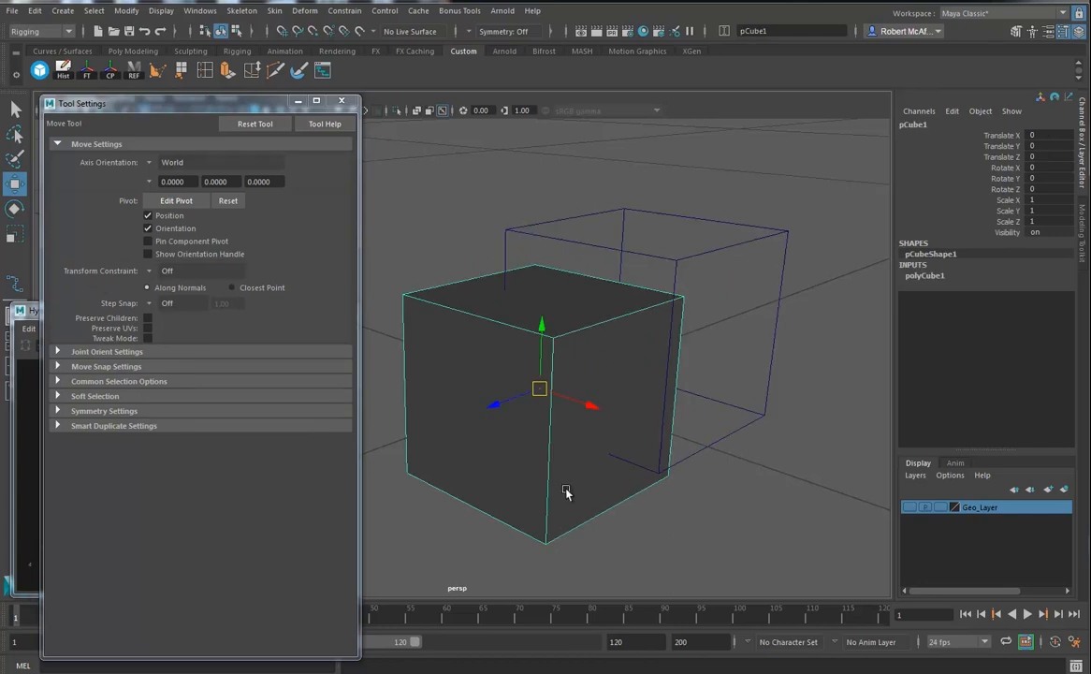
key(Delete)
click(672, 277)
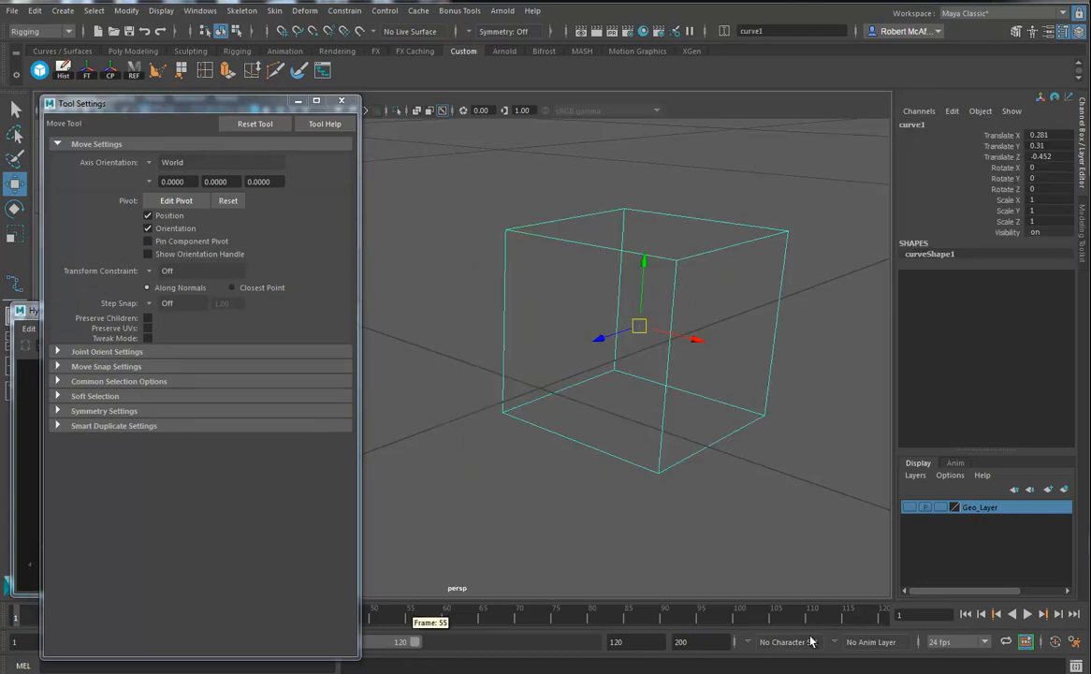
Save the box curve's creation command from the Script Editor history to the shelf as a MEL item named cBox
drag(279, 660, 279, 595)
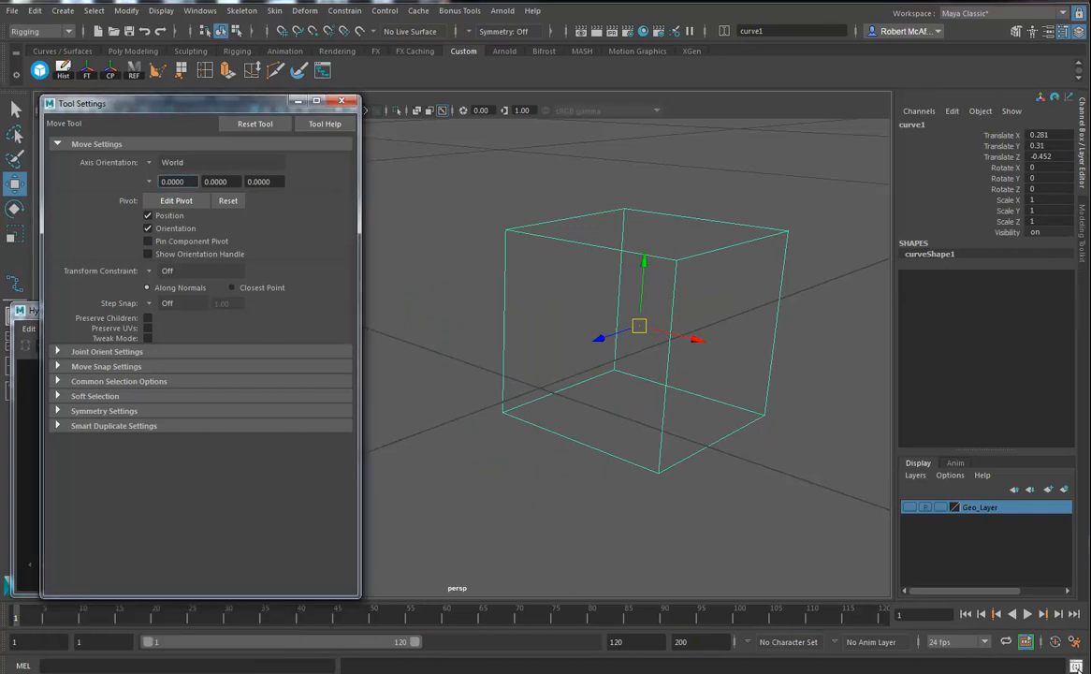
click(1075, 666)
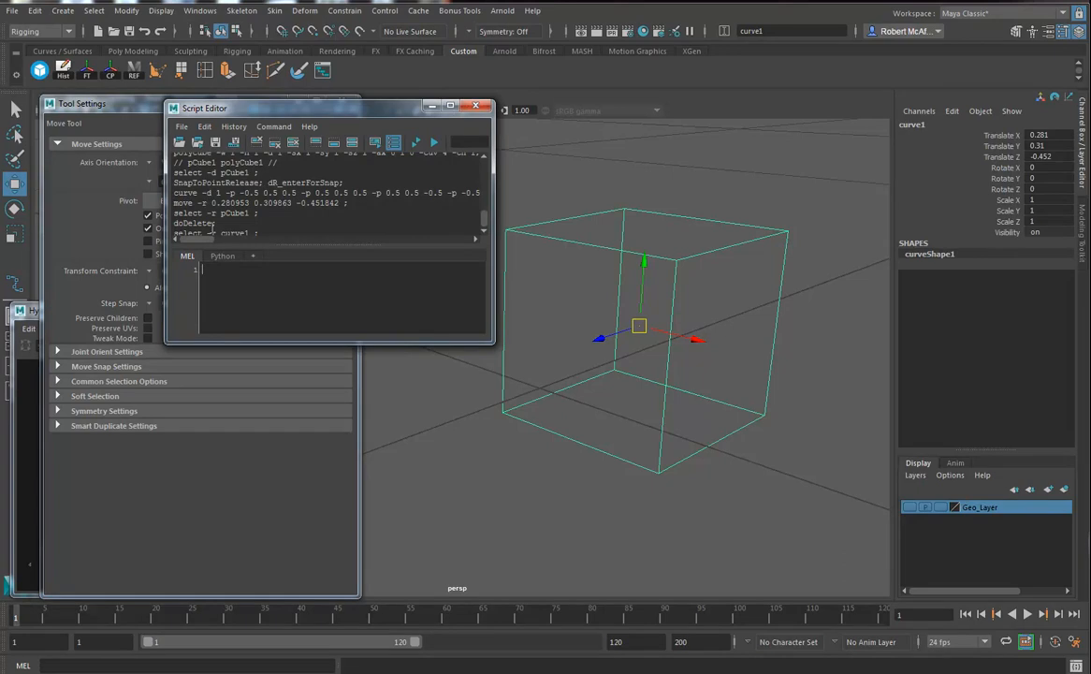
scroll(187, 202, up, 2)
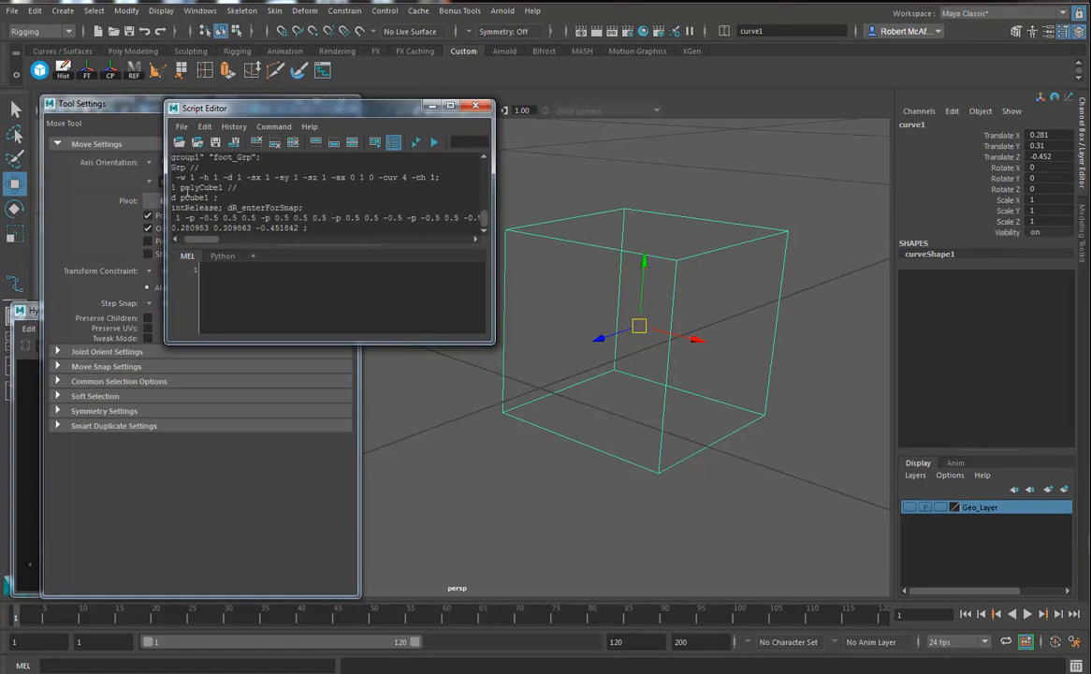
scroll(184, 217, left, 2)
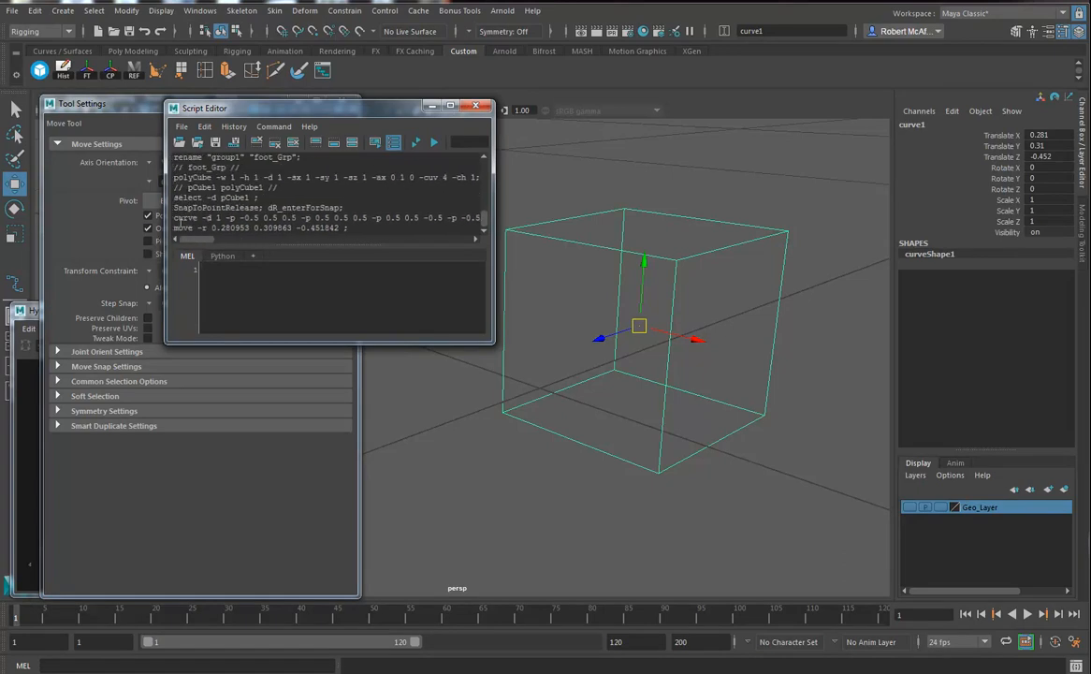
triple_click(175, 217)
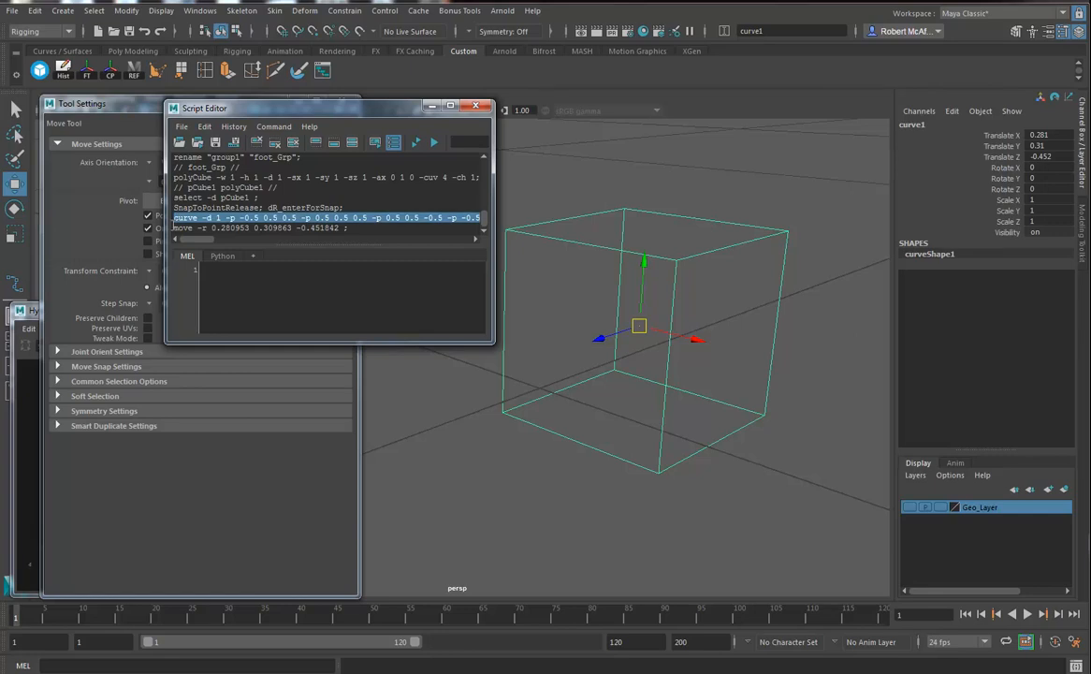
click(181, 126)
click(222, 191)
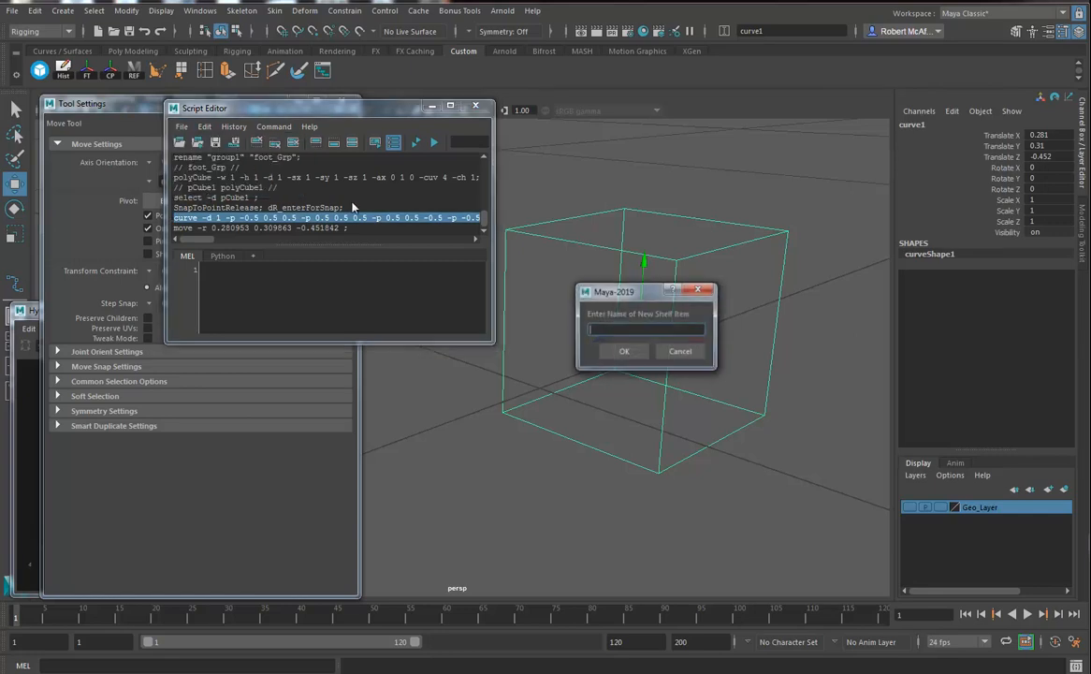
click(622, 354)
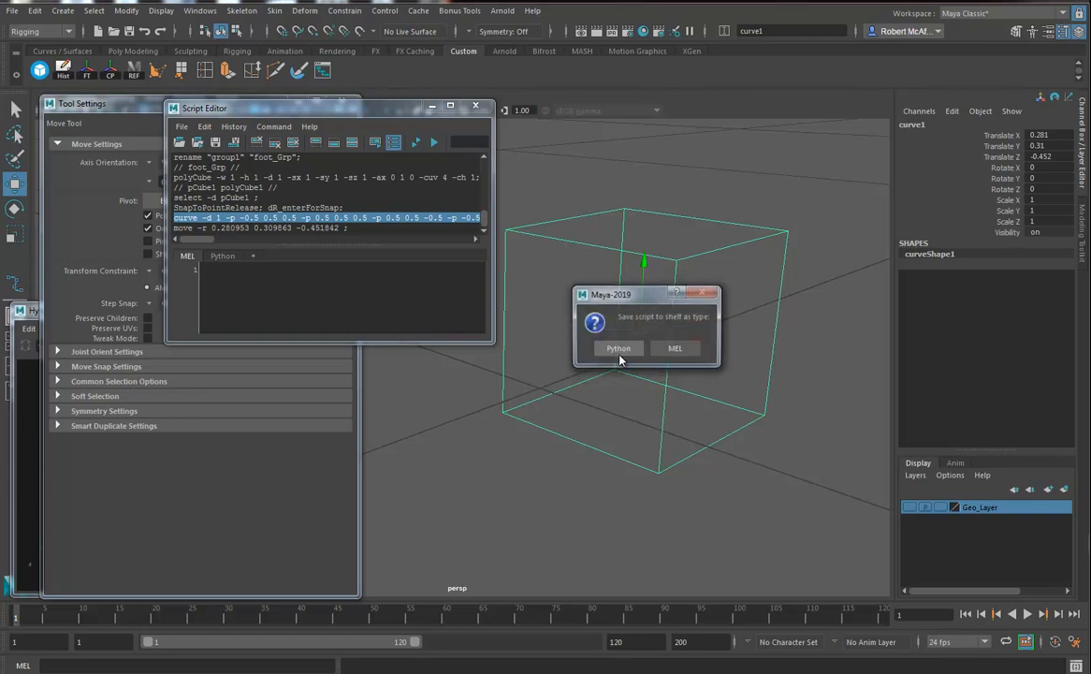
click(680, 353)
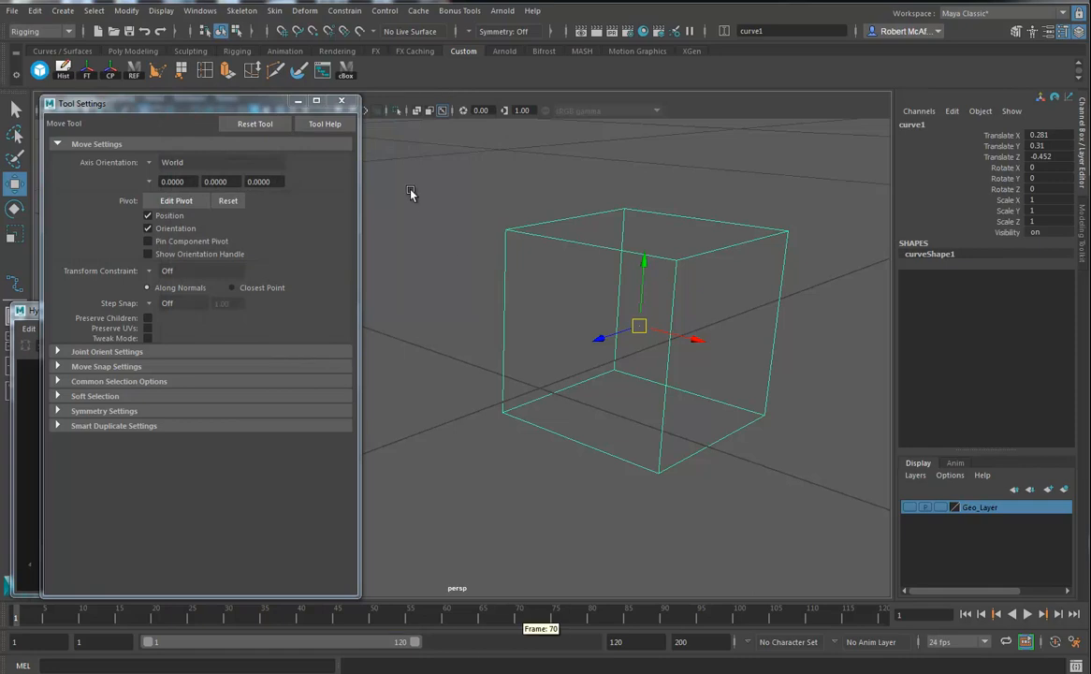
Close the tool settings and scale the box curve uniformly to about 9.8
click(341, 101)
alt+right_drag(645, 481, 420, 413)
alt+right_drag(646, 406, 402, 385)
alt+right_drag(561, 393, 426, 383)
alt+drag(425, 383, 491, 292)
key(r)
drag(475, 356, 597, 389)
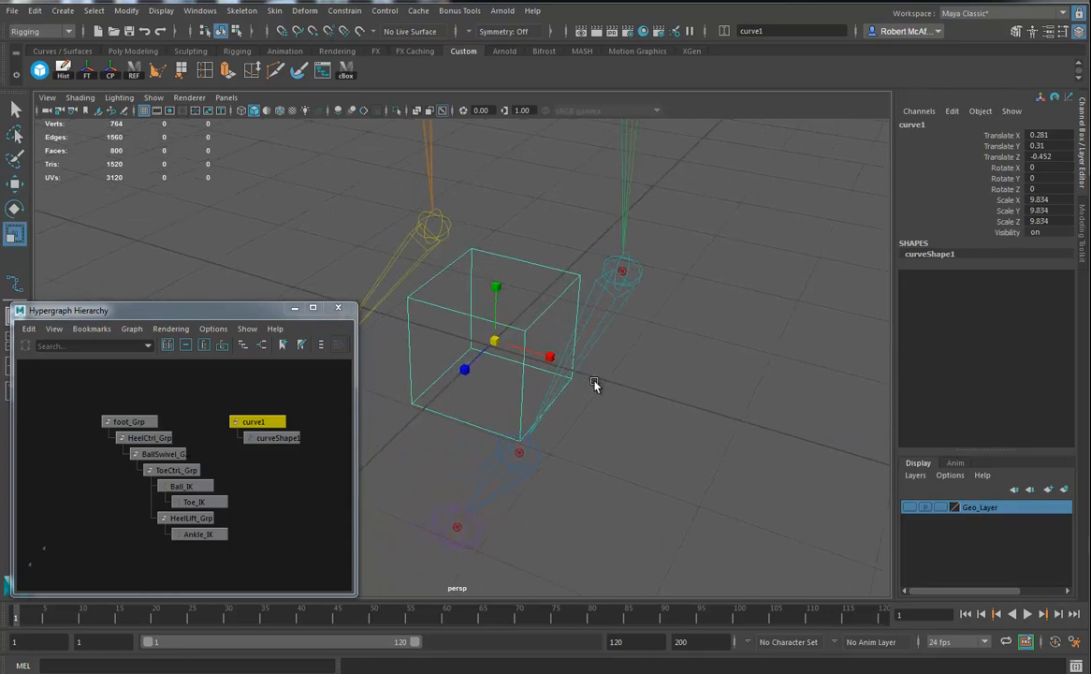
Snap the box curve to the left ankle joint and show Geo_Layer again
key(w)
key(v)
drag(496, 342, 654, 297)
alt+right_drag(672, 397, 391, 333)
alt+drag(391, 338, 786, 293)
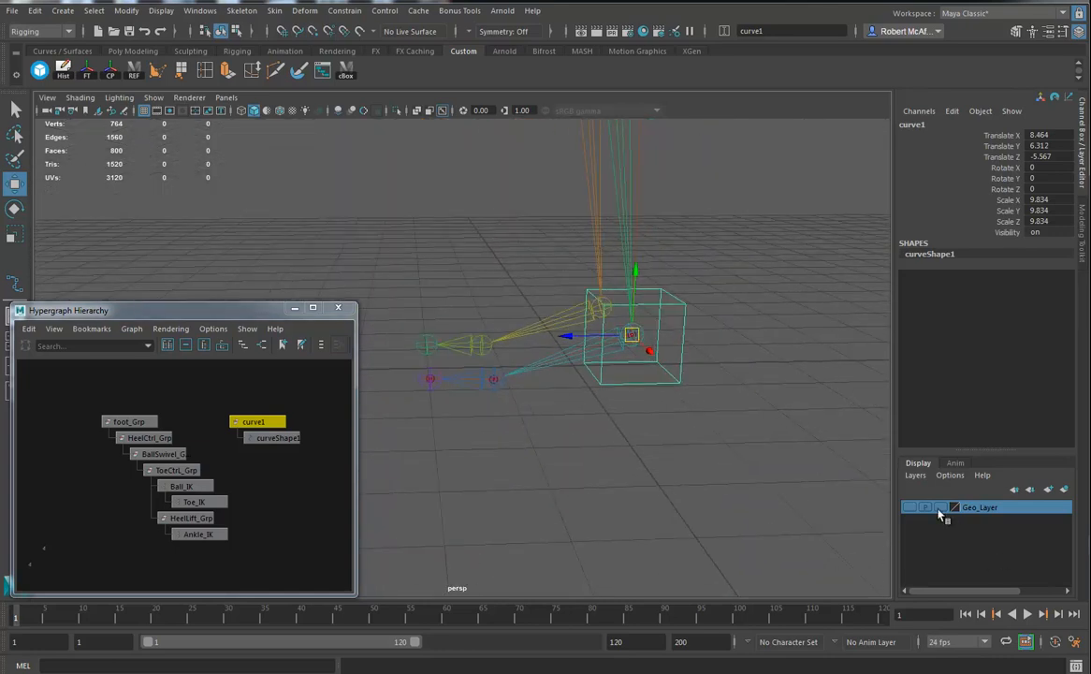
click(912, 507)
alt+drag(597, 453, 646, 354)
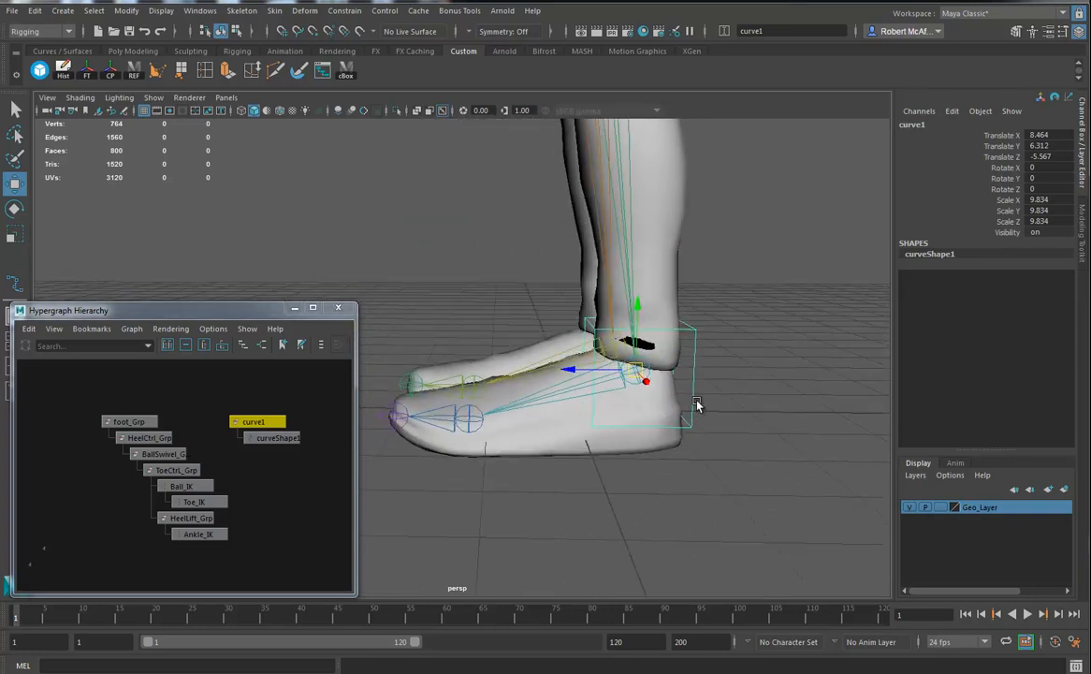
In the side view, edit the box curve's control vertices, moving the upper corners and pulling the lower rear corner behind the heel
key(space)
drag(683, 398, 711, 396)
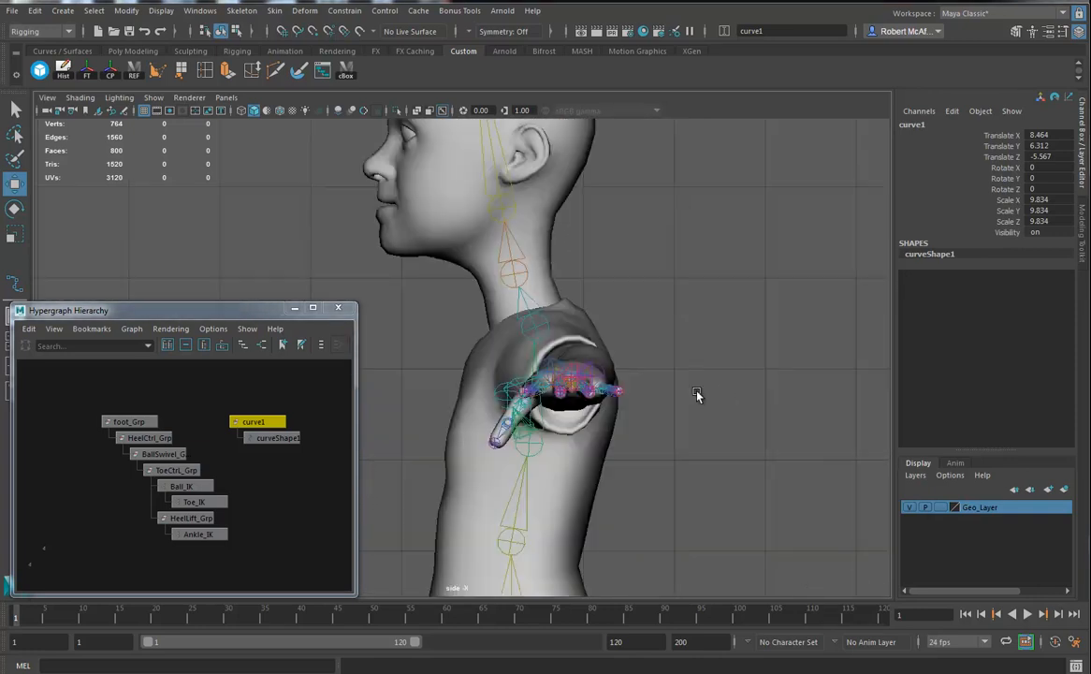
alt+right_drag(676, 498, 565, 417)
alt+middle_drag(565, 417, 598, 164)
alt+middle_drag(603, 570, 575, 234)
alt+right_drag(512, 439, 721, 494)
right_drag(652, 484, 583, 367)
click(663, 431)
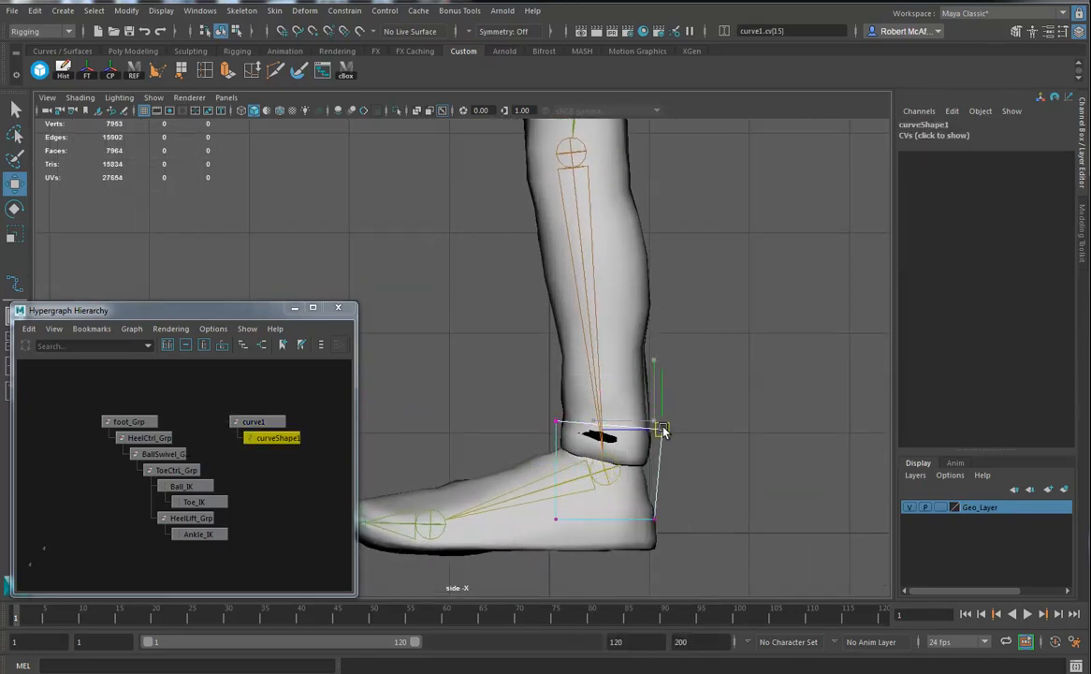
click(558, 425)
drag(552, 418, 541, 430)
drag(640, 503, 675, 533)
alt+middle_drag(585, 531, 707, 513)
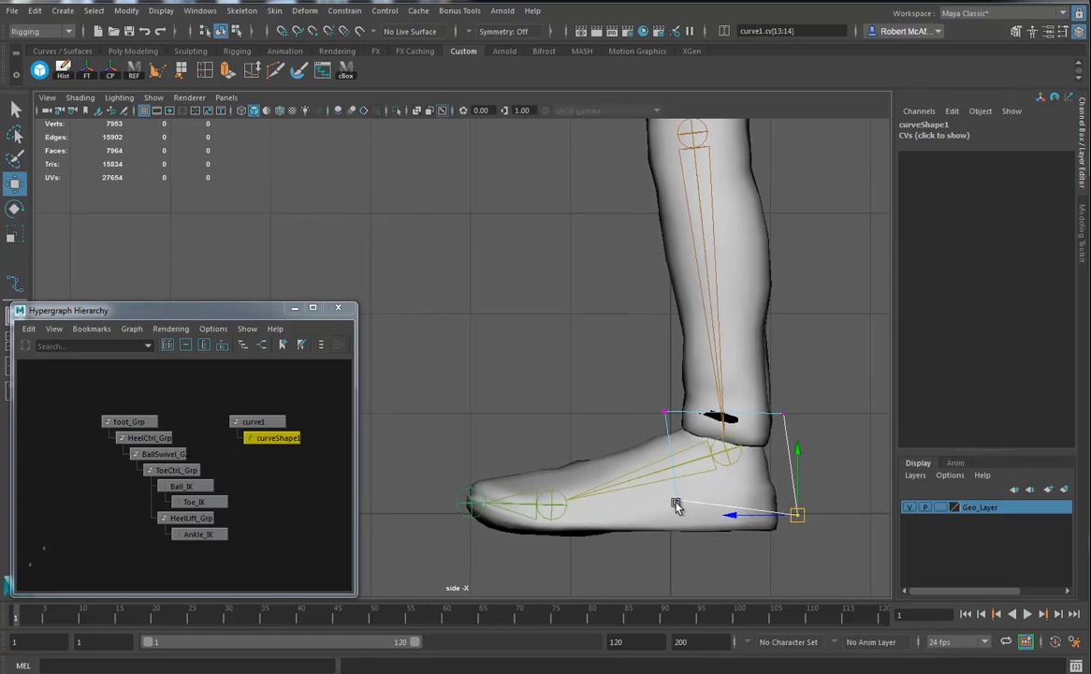
Stretch the box curve's front control vertices past the toes and snap its bottom vertices to the ground grid line
drag(659, 494, 433, 521)
click(664, 411)
drag(663, 412, 446, 468)
drag(370, 465, 428, 489)
key(x)
drag(802, 520, 788, 504)
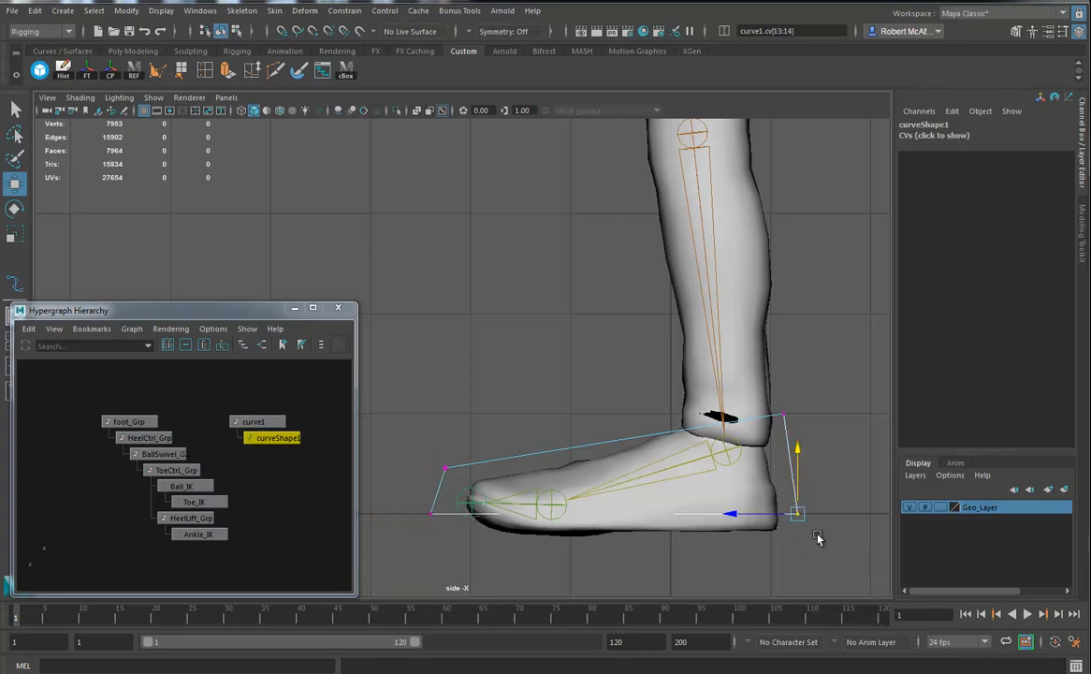
In the perspective view, move the box curve's front control vertices sideways to fit the width of the left foot
key(space)
drag(682, 494, 682, 457)
alt+drag(647, 499, 589, 380)
drag(597, 531, 578, 537)
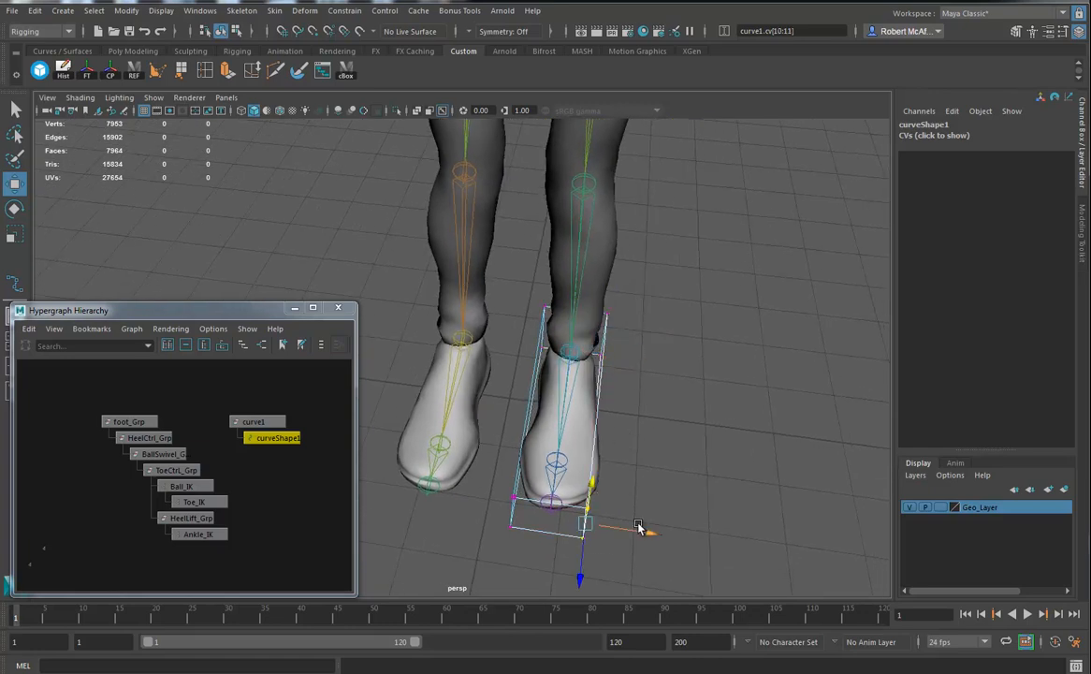
mouse_move(658, 527)
mouse_down()
mouse_move(677, 539)
mouse_move(641, 497)
mouse_move(694, 530)
mouse_move(646, 523)
mouse_up()
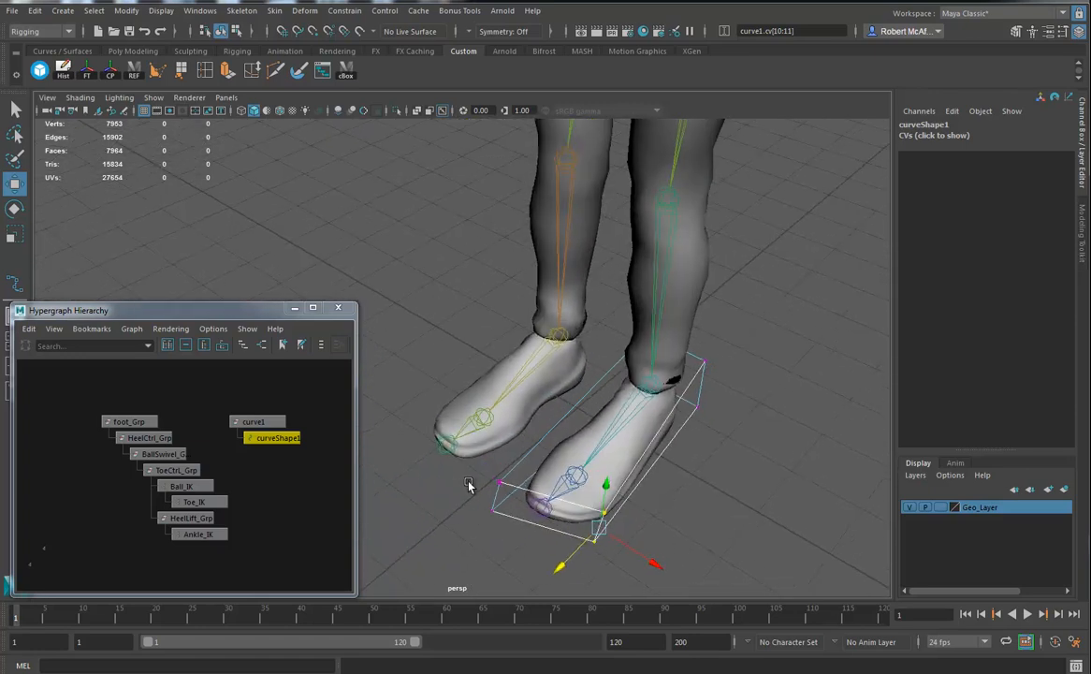
drag(498, 502, 449, 546)
alt+drag(505, 547, 669, 529)
alt+drag(604, 510, 657, 414)
Return the box curve to object mode, freeze its transformations and rename it Foot_Ctrl
right_drag(658, 414, 711, 349)
alt+drag(708, 412, 608, 427)
click(84, 75)
double_click(922, 123)
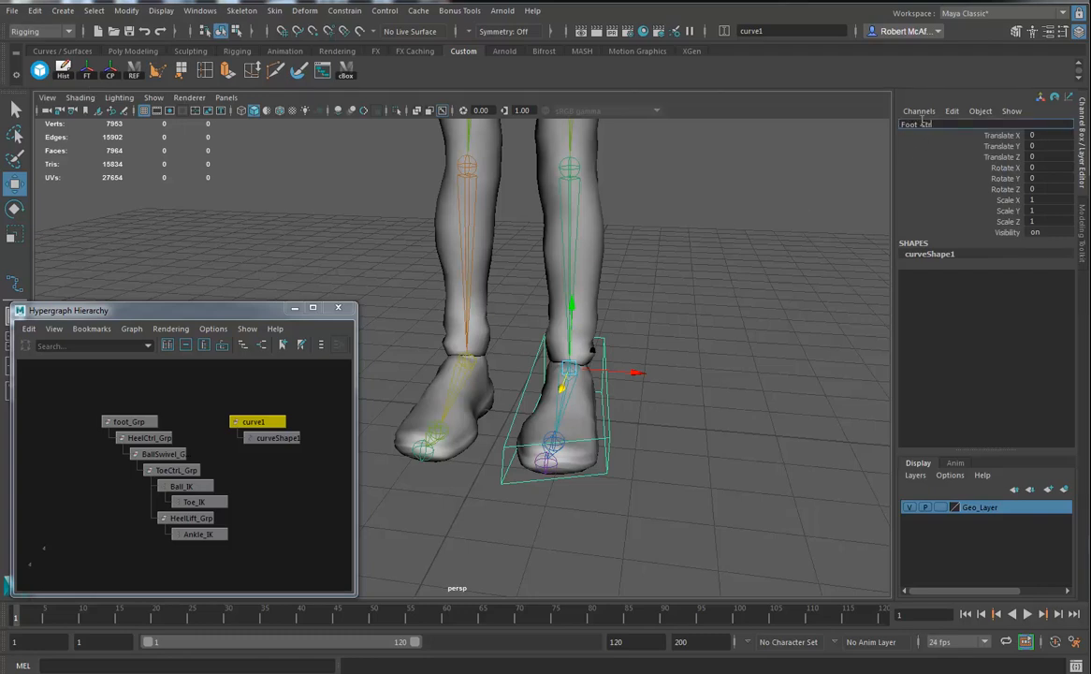
text(Foot_Ctrl)
key(Return)
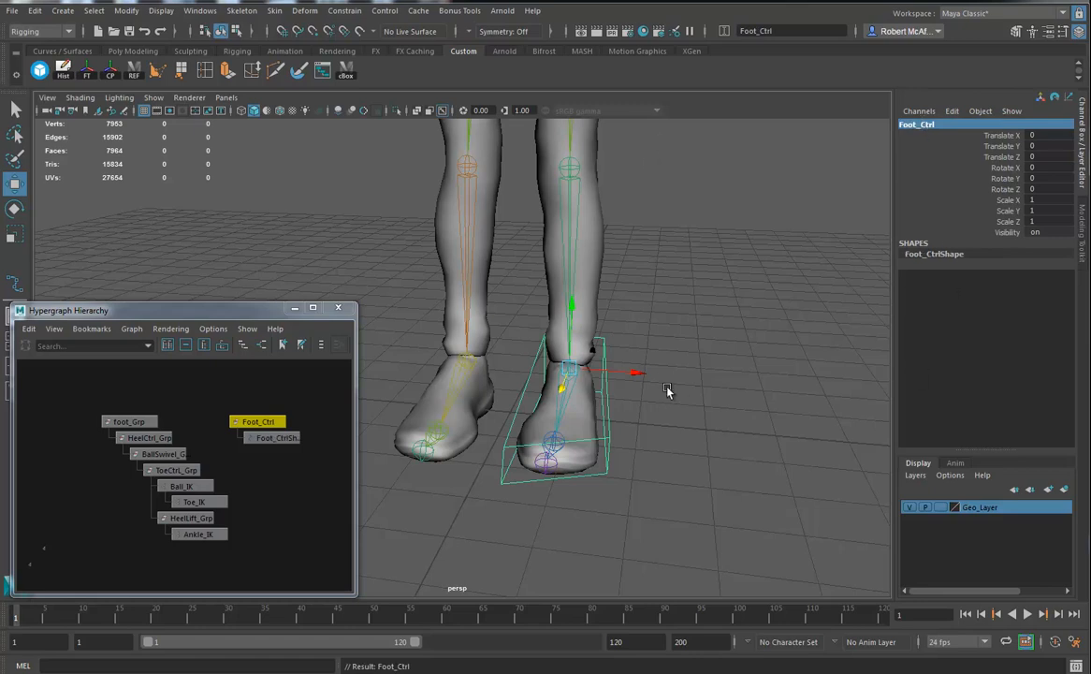
In the side view, draw a small spiral curve in front of the knees
alt+right_drag(676, 389, 574, 355)
alt+middle_drag(575, 355, 579, 404)
alt+drag(579, 405, 374, 412)
alt+middle_drag(252, 469, 184, 467)
alt+middle_drag(491, 442, 596, 453)
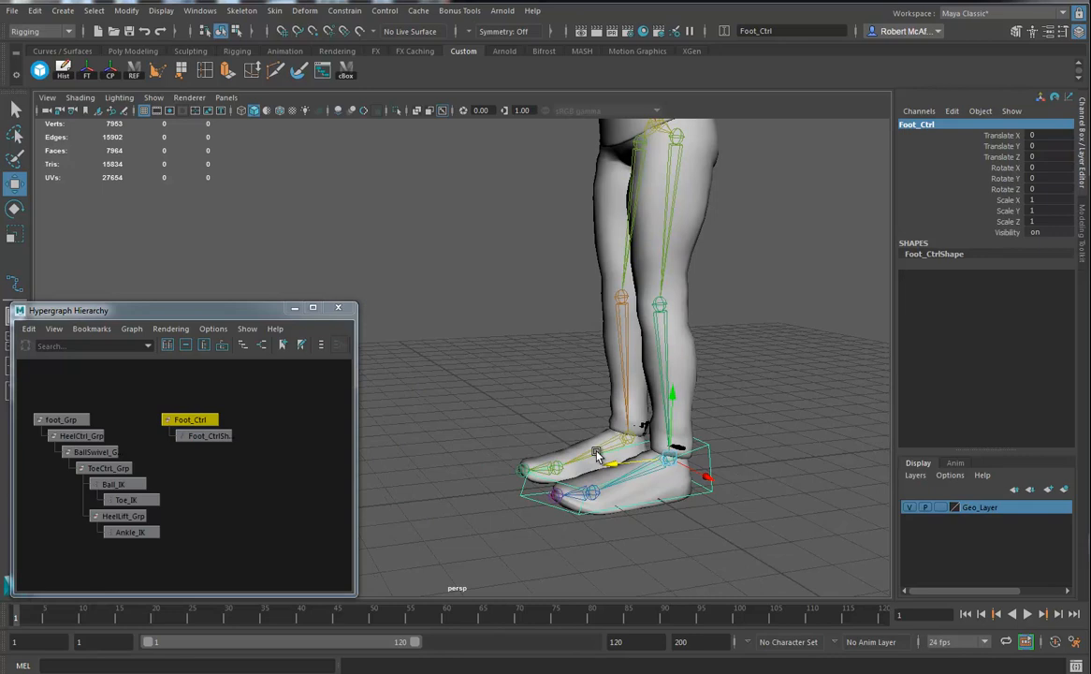
key(space)
drag(596, 453, 659, 450)
scroll(709, 421, down, 6)
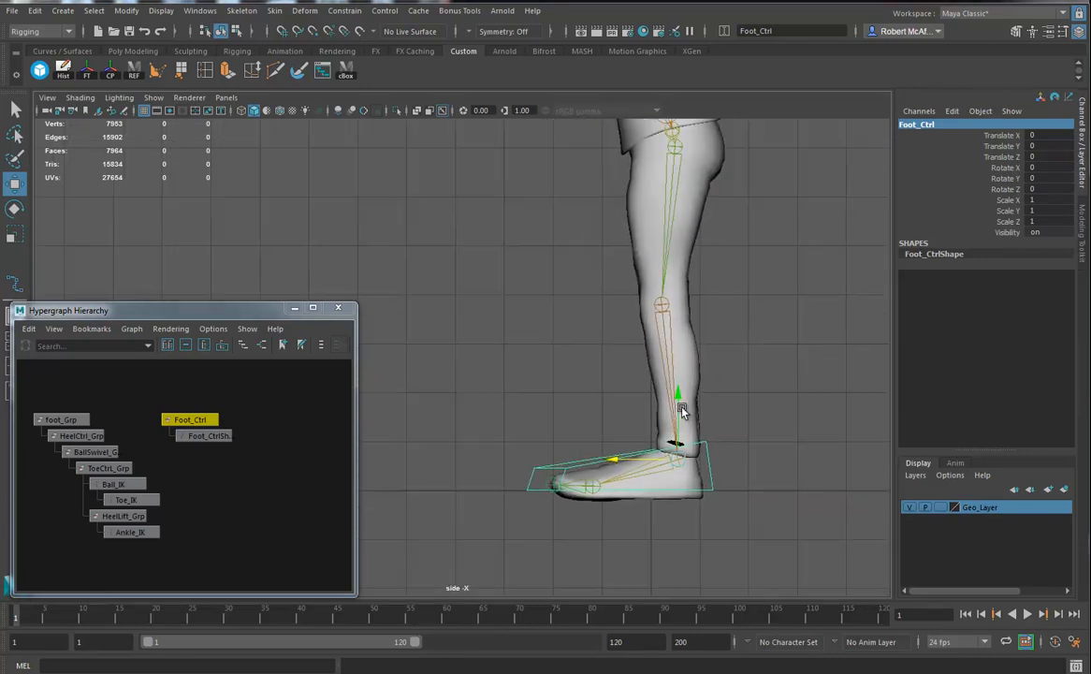
click(62, 11)
mouse_move(89, 112)
click(293, 138)
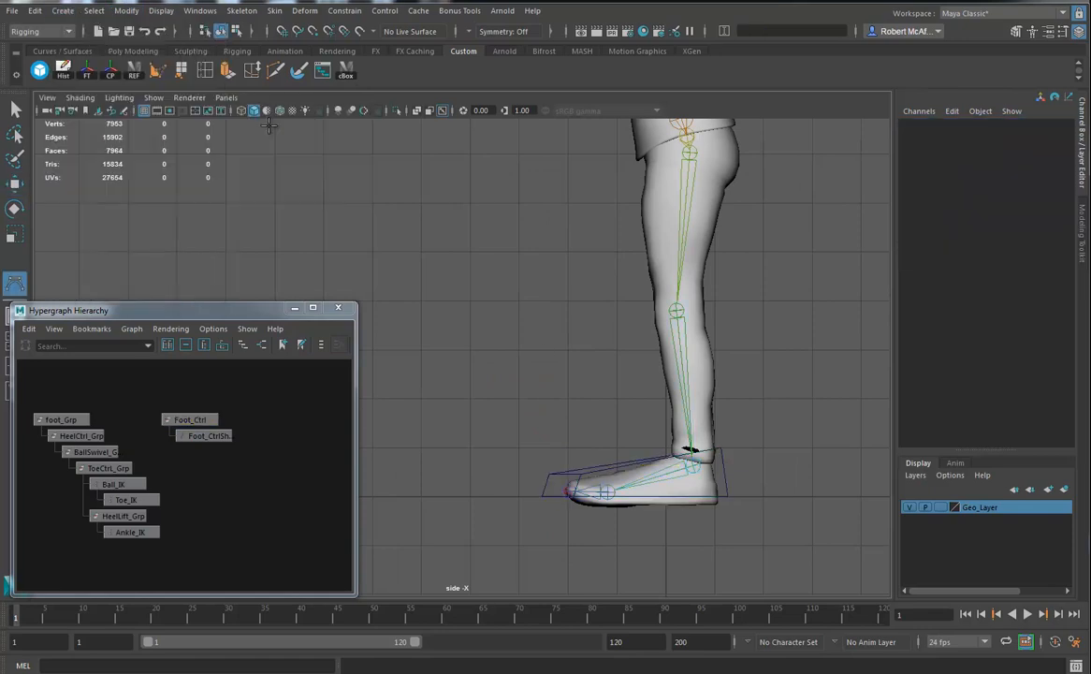
click(503, 321)
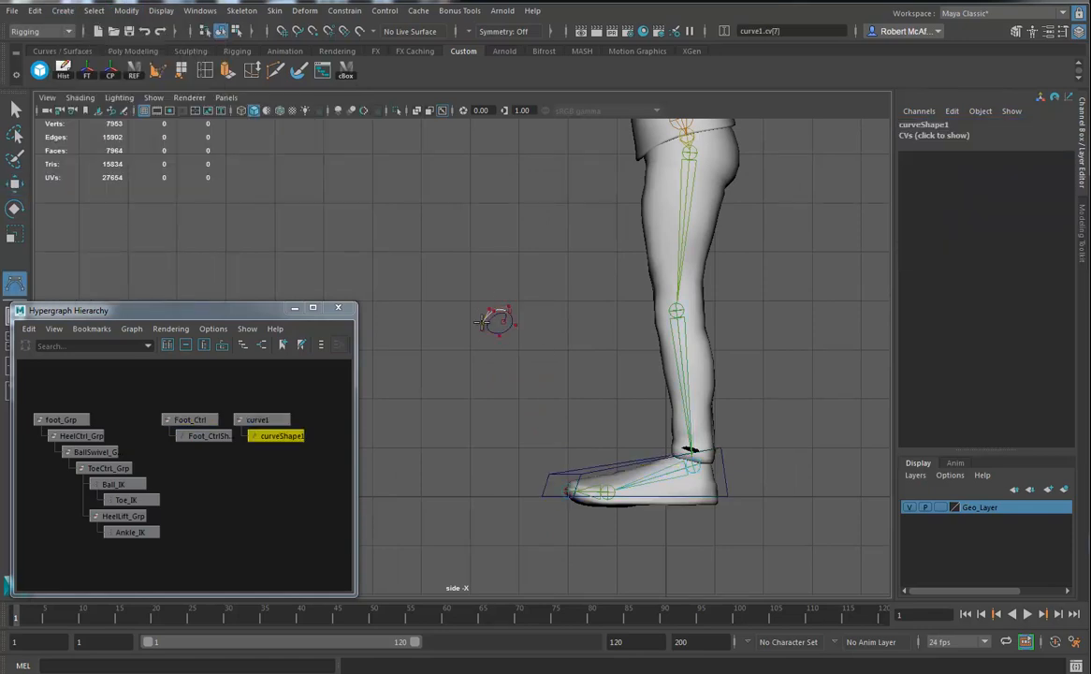
click(524, 325)
click(518, 305)
key(w)
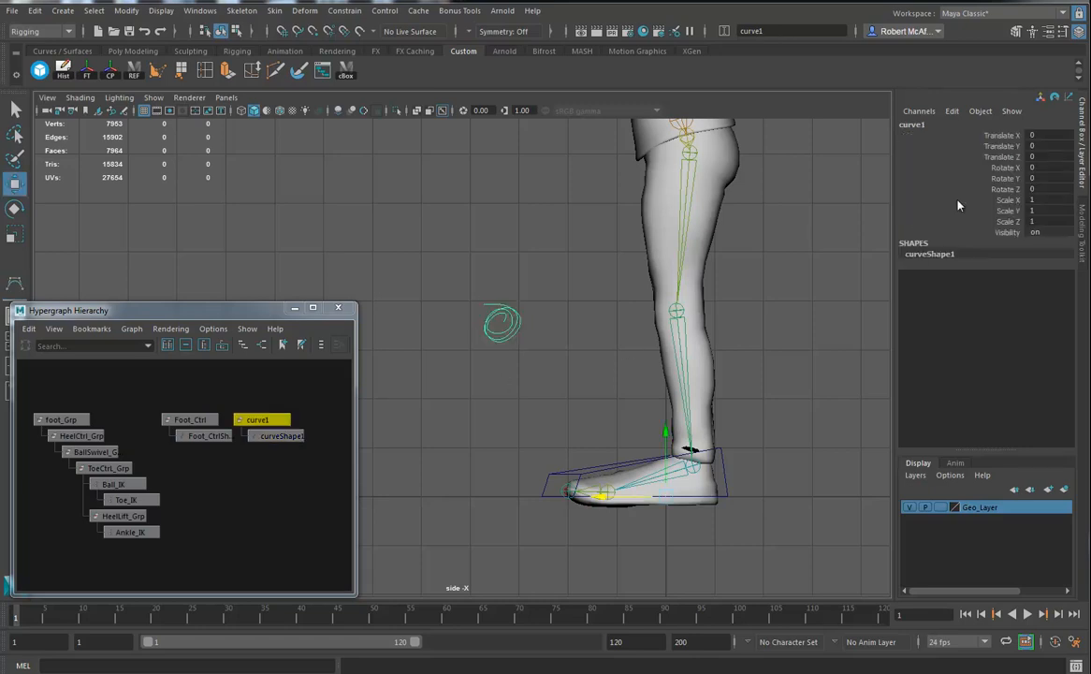
Rename the spiral curve Knee_Ctrl and center its pivot
double_click(921, 125)
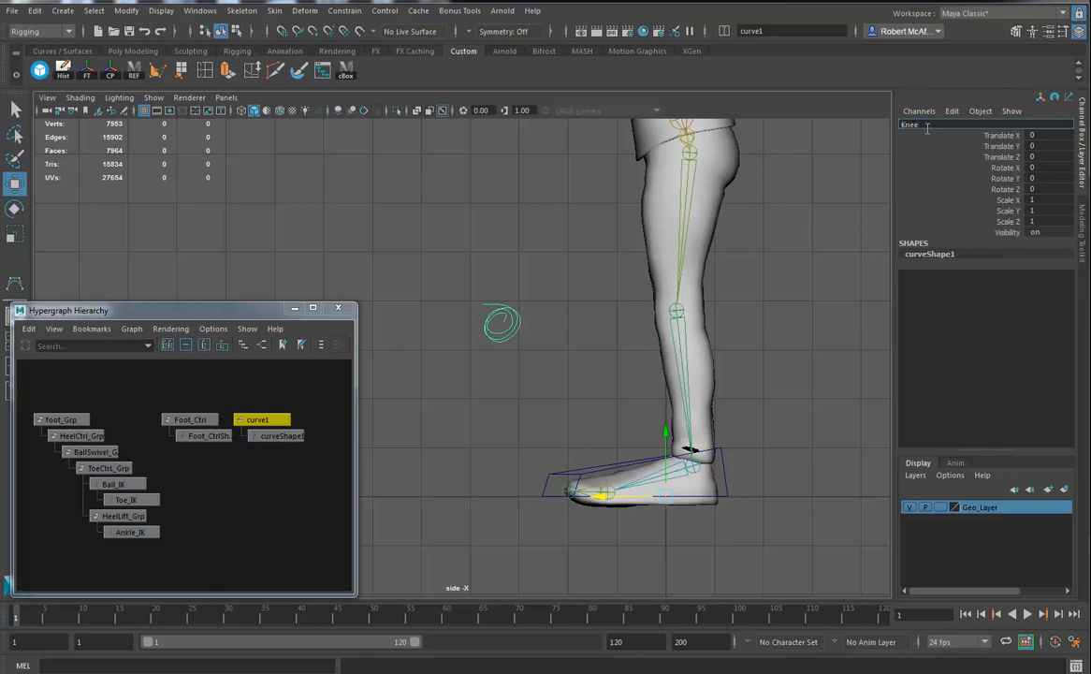
text(Knee_Ctrl)
key(Return)
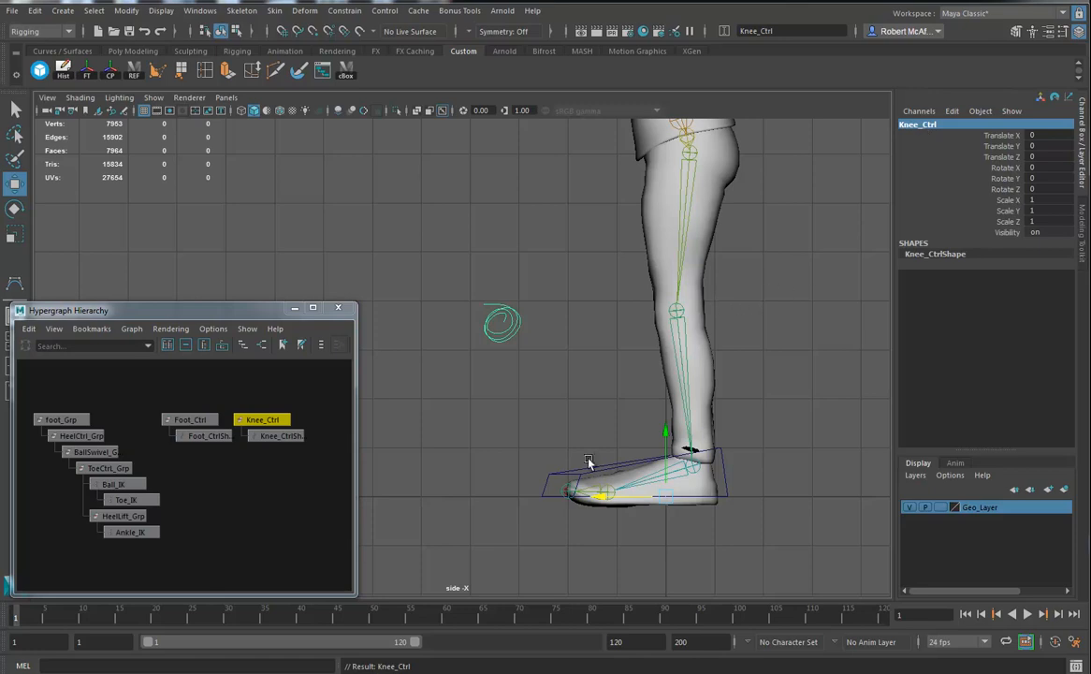
click(109, 72)
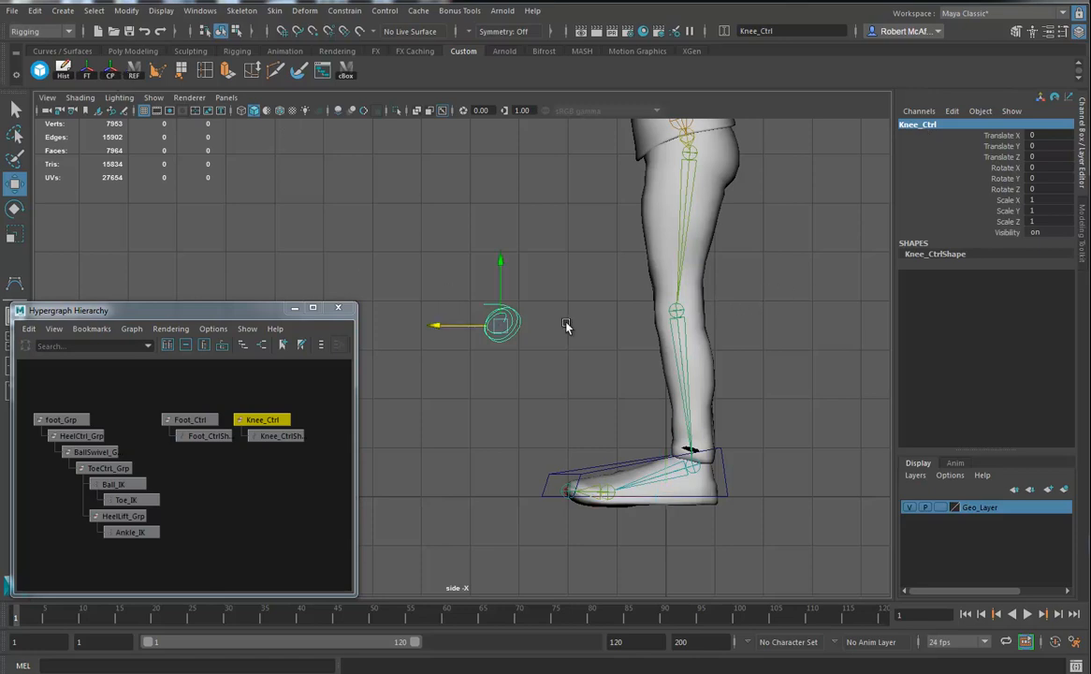
Hide Geo_Layer, line Knee_Ctrl up with the left leg and lower it in front of the foot
click(910, 508)
key(space)
drag(680, 439, 671, 399)
alt+drag(585, 426, 438, 350)
alt+drag(599, 364, 679, 388)
drag(509, 434, 473, 465)
alt+drag(711, 505, 552, 394)
drag(404, 263, 407, 396)
alt+drag(592, 463, 658, 405)
Freeze Knee_Ctrl's transformations and delete its history
click(86, 71)
click(63, 71)
alt+drag(725, 510, 652, 453)
mouse_move(628, 491)
alt+mouse_down()
mouse_move(563, 489)
mouse_move(612, 505)
alt+mouse_up()
scroll(454, 440, down, 3)
alt+middle_drag(454, 441, 464, 458)
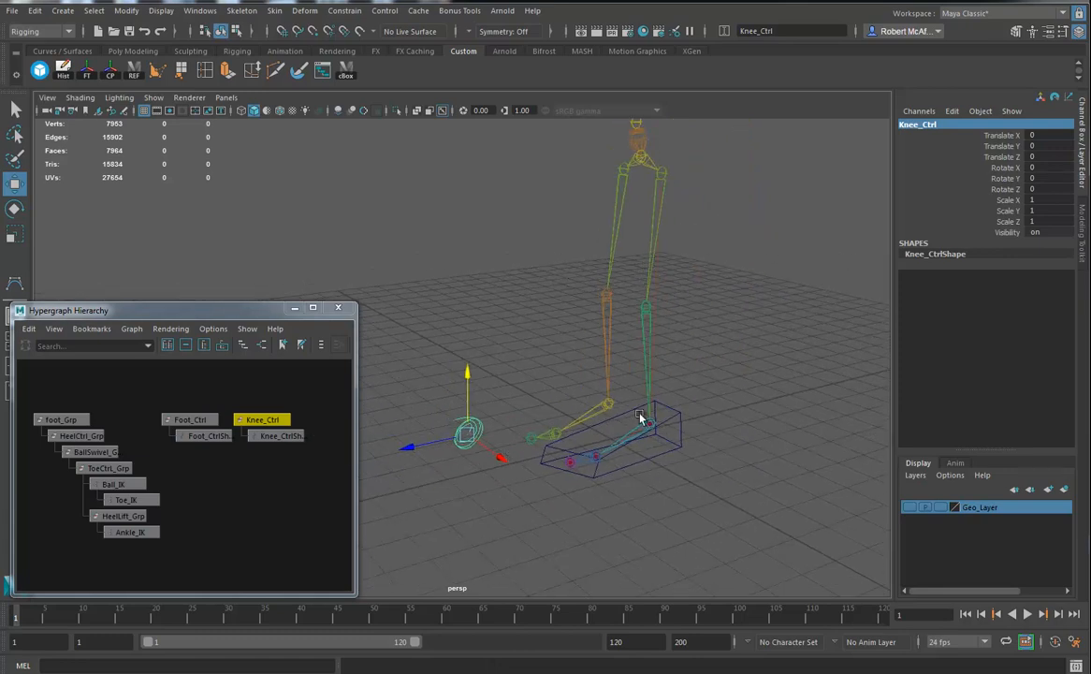
Add a pole vector constraint from Knee_Ctrl to Ankle_IK
click(136, 520)
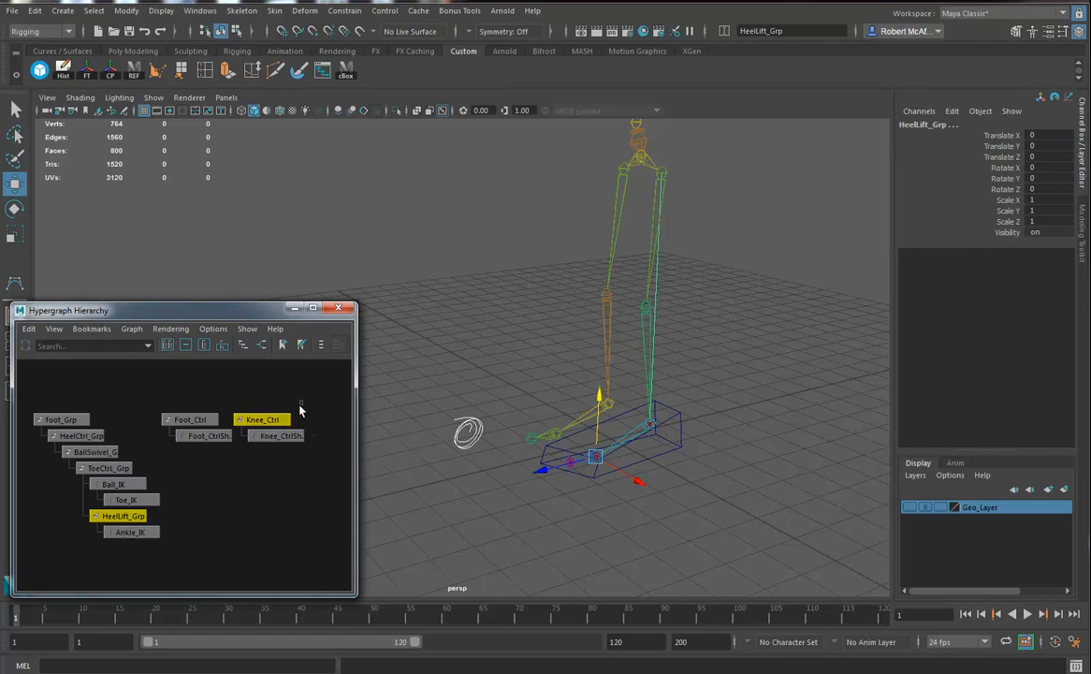
click(275, 419)
mouse_move(639, 404)
mouse_down()
mouse_move(666, 425)
mouse_move(646, 421)
mouse_up()
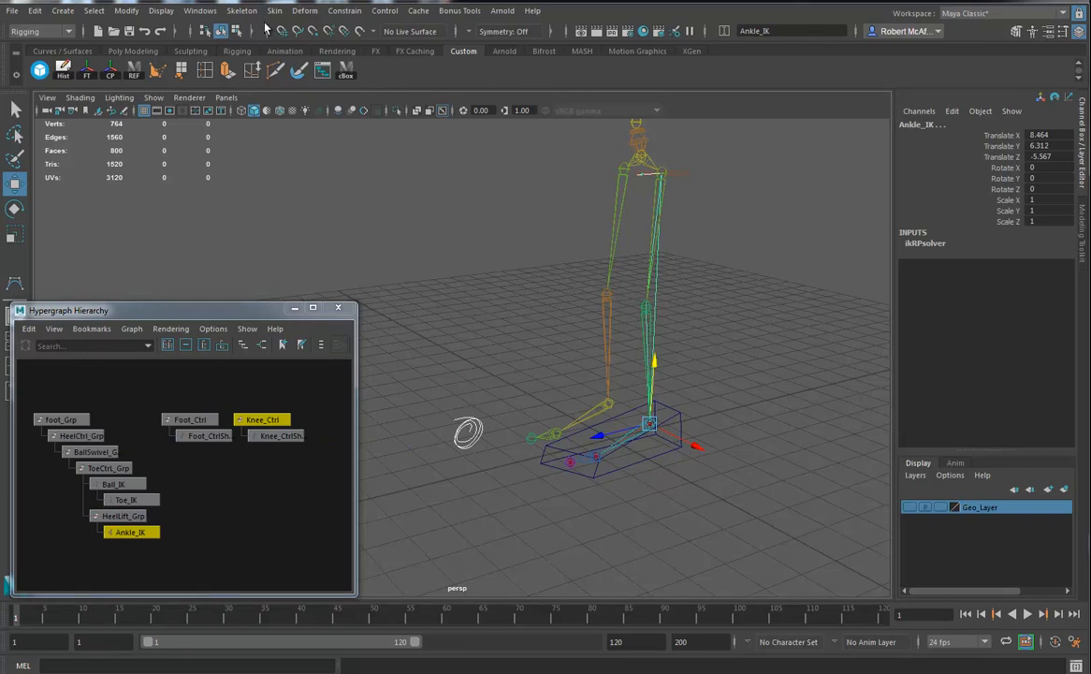
click(343, 10)
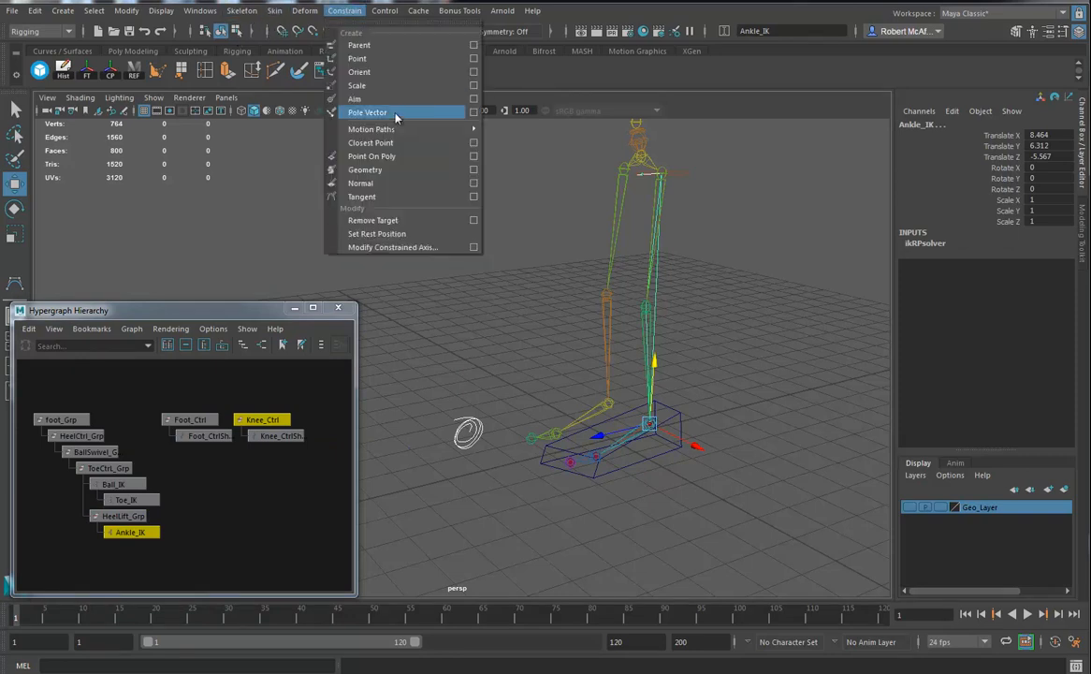
click(384, 113)
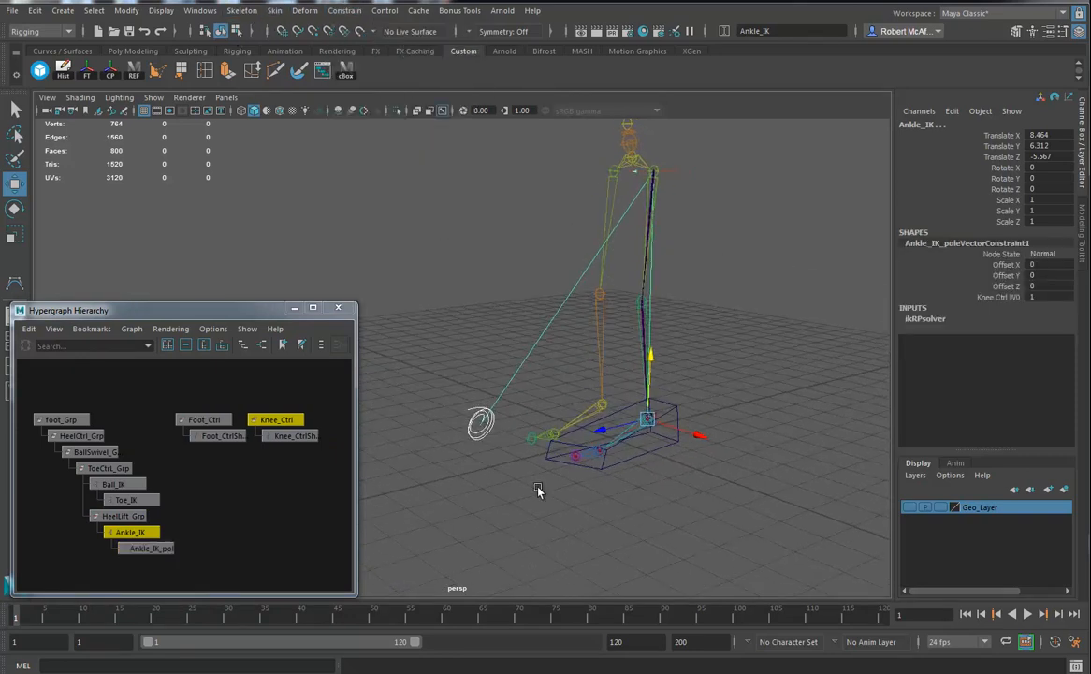
Test-move Knee_Ctrl to check how the left knee follows, and undo the move
shift+drag(485, 438, 488, 443)
alt+drag(618, 442, 634, 485)
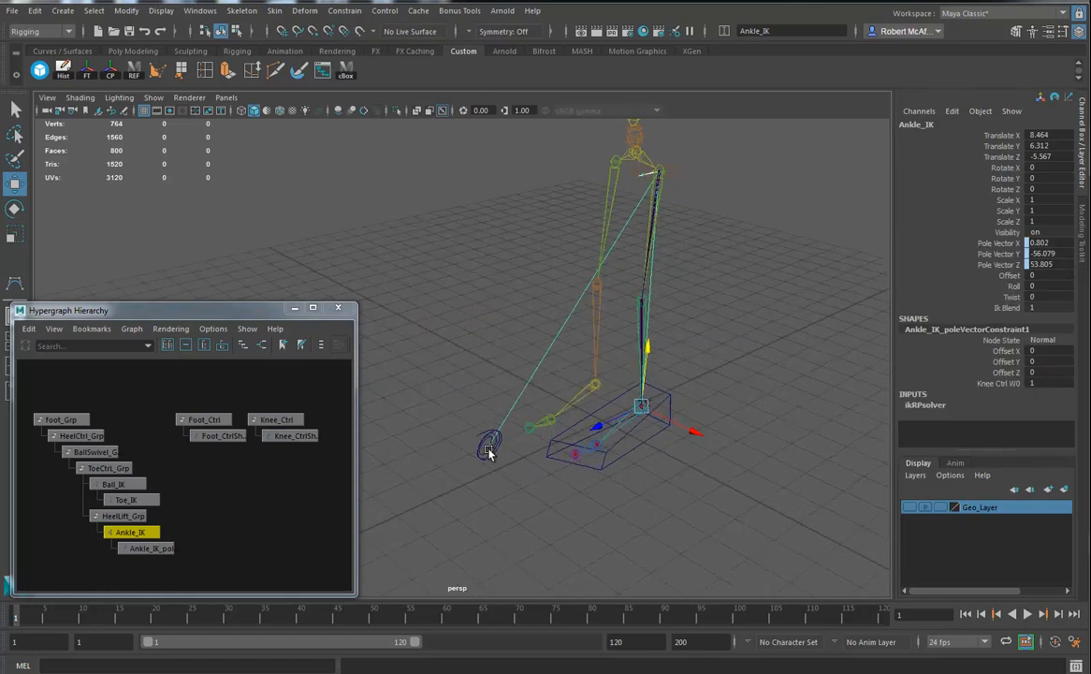
click(488, 454)
drag(533, 475, 562, 471)
key(ctrl+z)
alt+drag(655, 447, 679, 489)
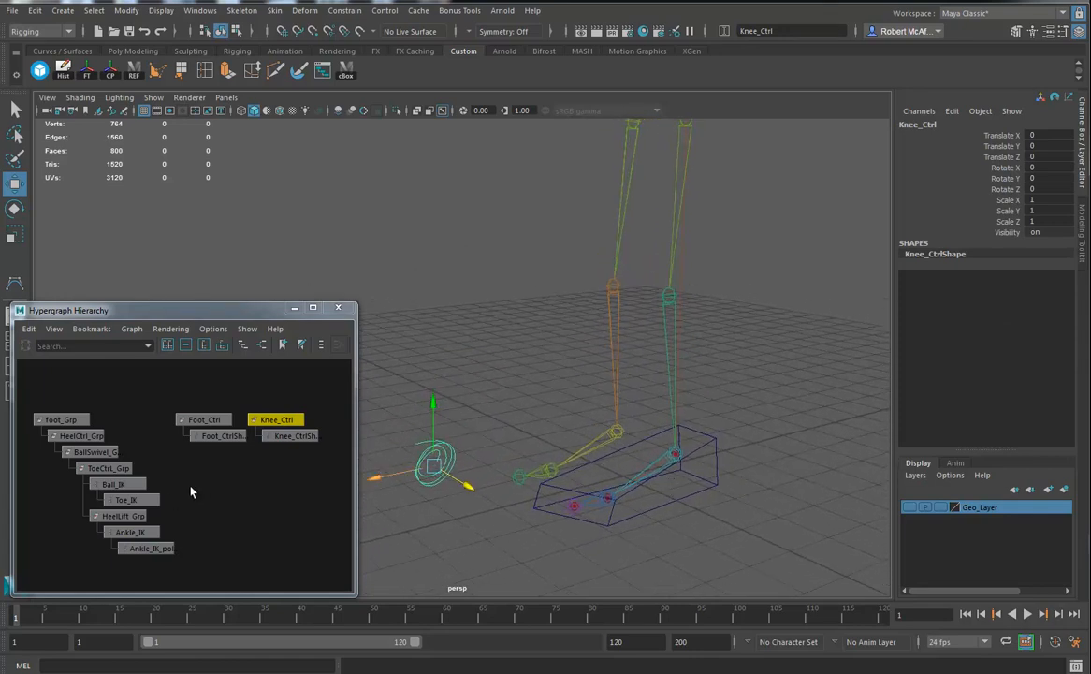
Parent-constrain foot_Grp to Foot_Ctrl
click(207, 419)
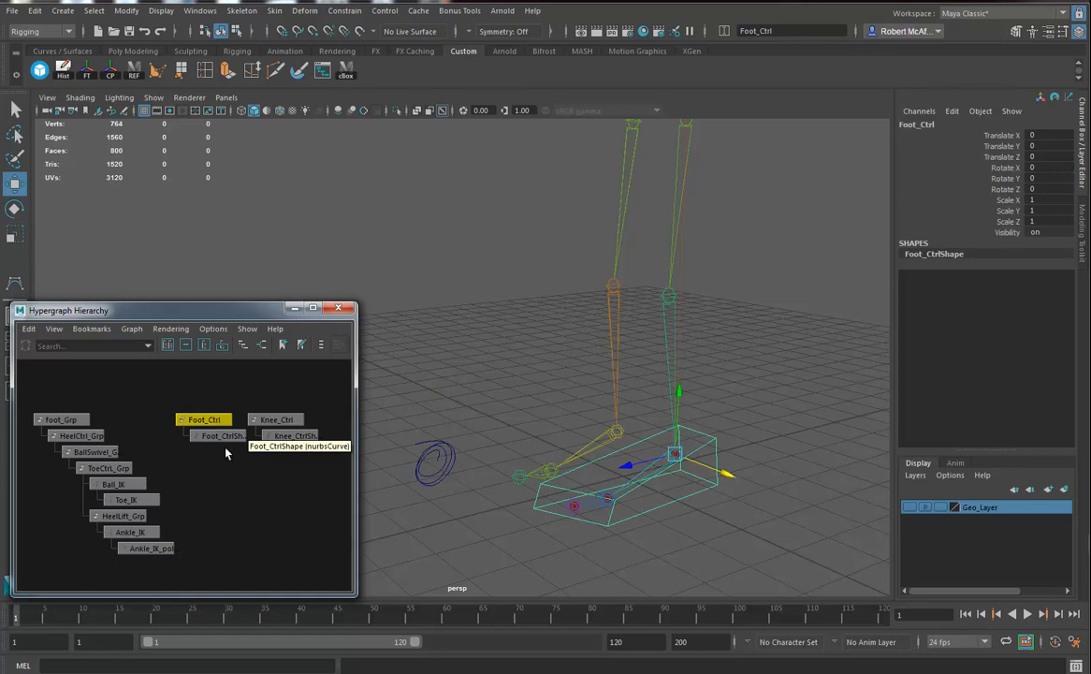
shift+click(67, 422)
click(343, 11)
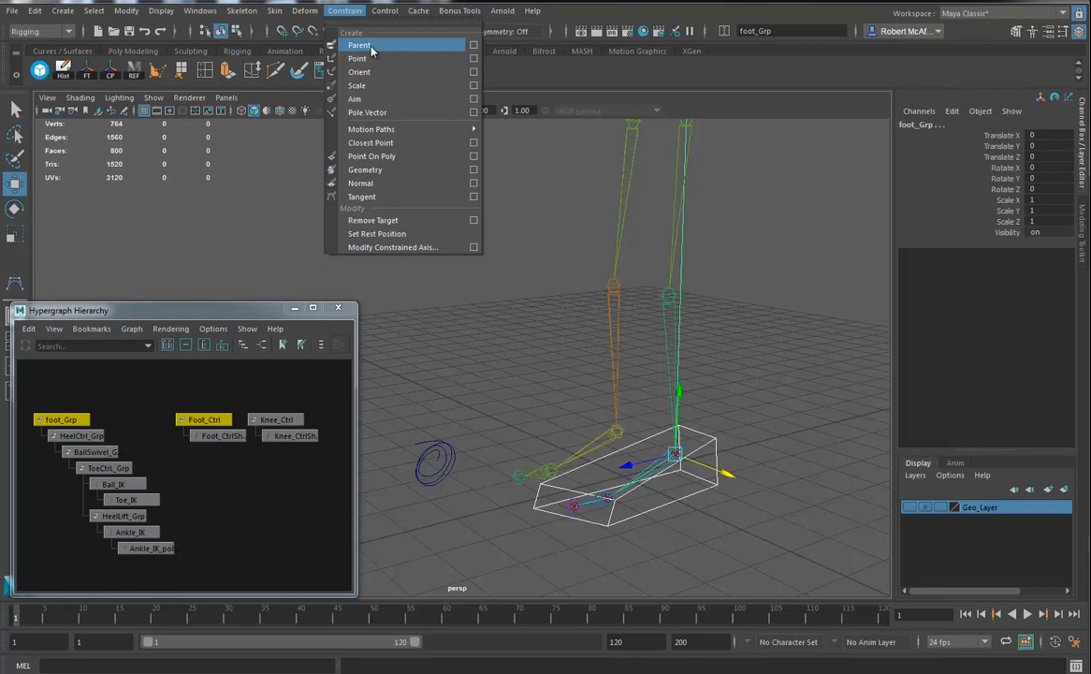
click(359, 46)
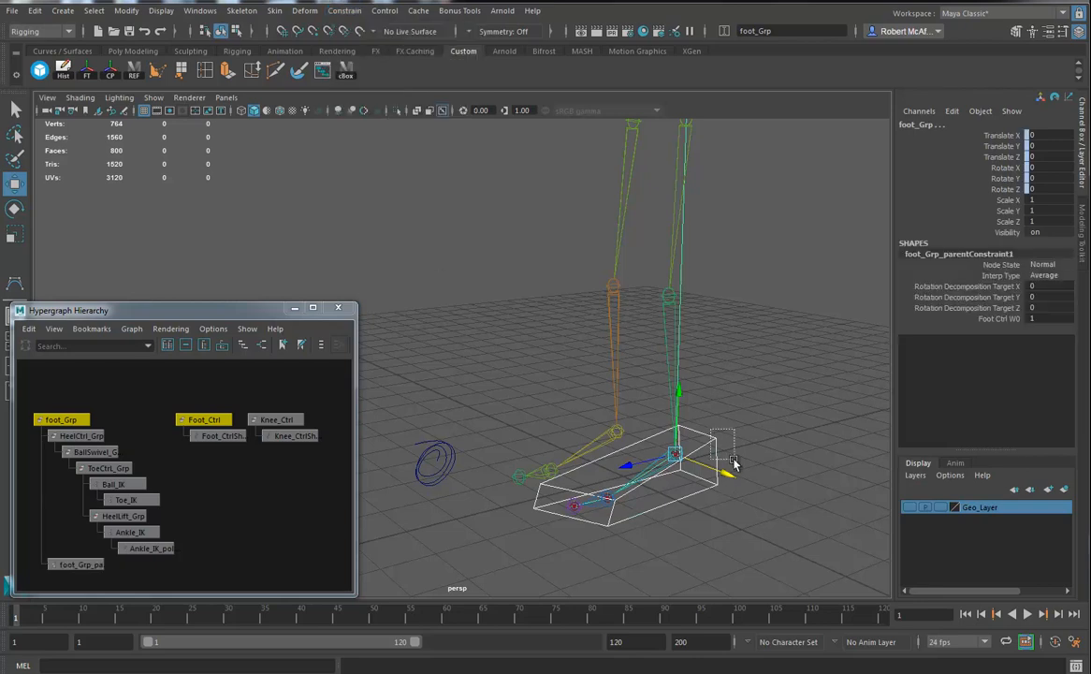
Test-move Foot_Ctrl to check the foot constraint, and undo the move
click(684, 462)
mouse_move(684, 462)
mouse_down()
mouse_move(703, 361)
mouse_move(566, 384)
mouse_move(696, 440)
mouse_move(674, 448)
mouse_up()
key(ctrl+z)
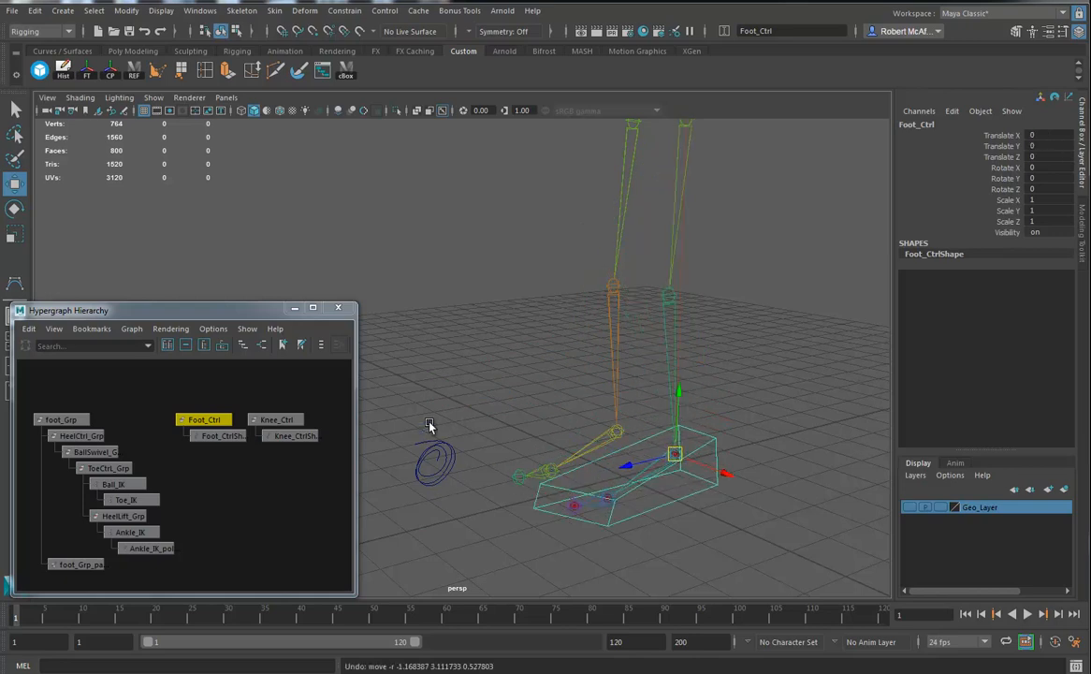
Parent Knee_Ctrl under Foot_Ctrl
click(436, 467)
shift+click(652, 502)
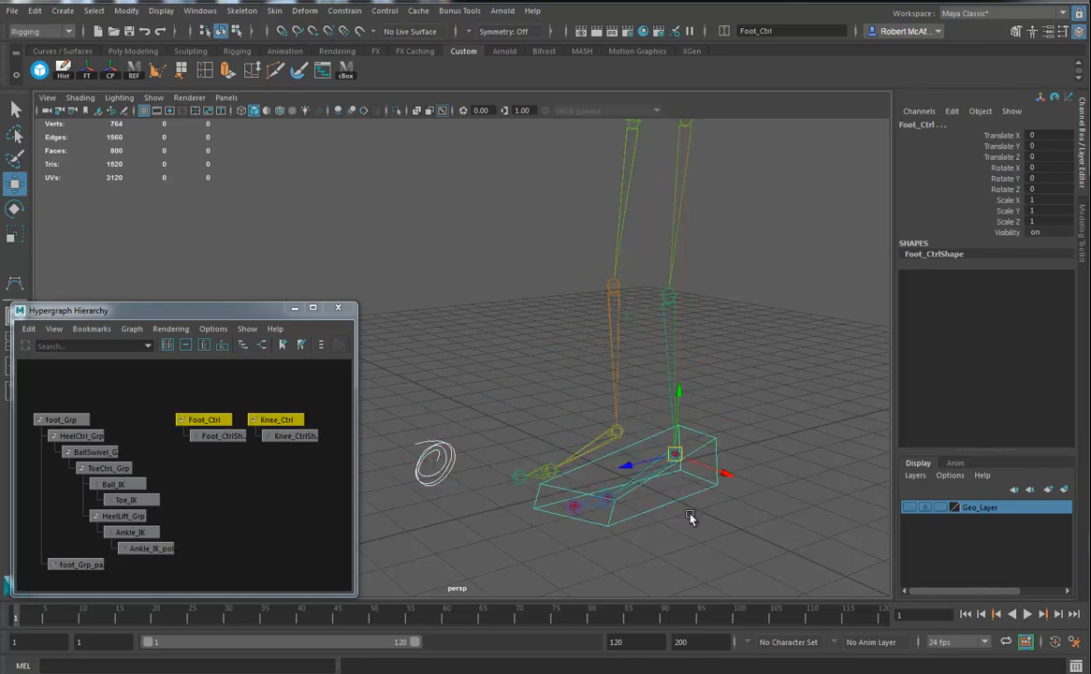
key(p)
alt+drag(703, 503, 608, 451)
Try rotating Foot_Ctrl to test how the foot and Knee_Ctrl follow
click(631, 438)
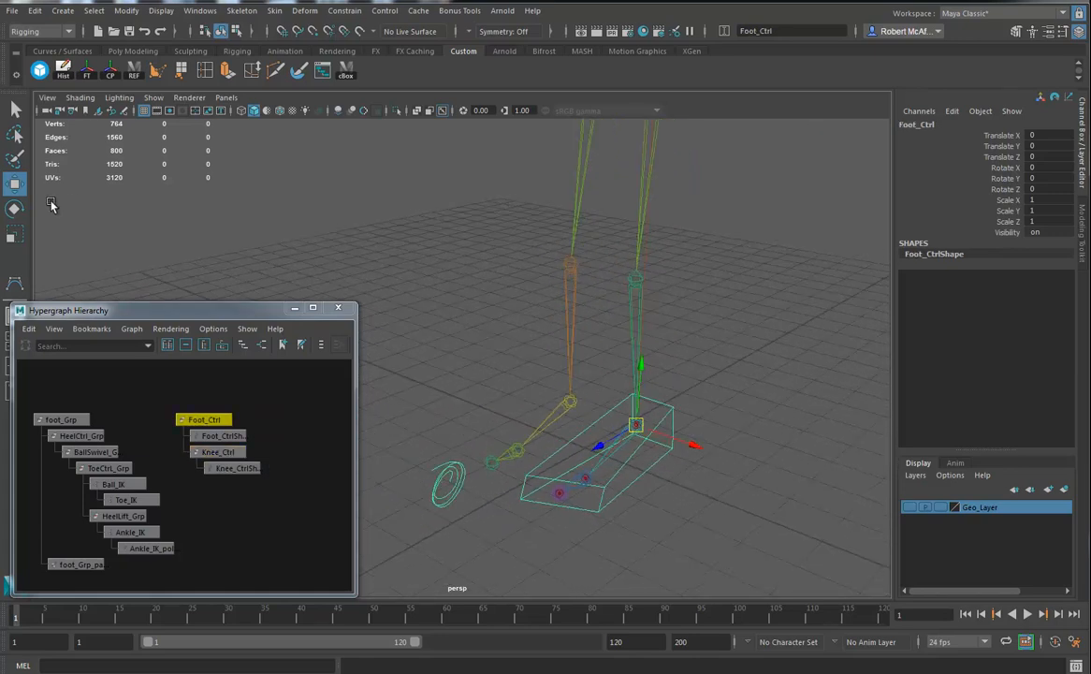
click(14, 209)
drag(636, 455, 664, 453)
Add a keyable float attribute named ToeWiggle to Foot_Ctrl, with a default of 0
alt+right_drag(664, 453, 638, 432)
alt+middle_drag(638, 433, 649, 490)
alt+drag(648, 490, 610, 400)
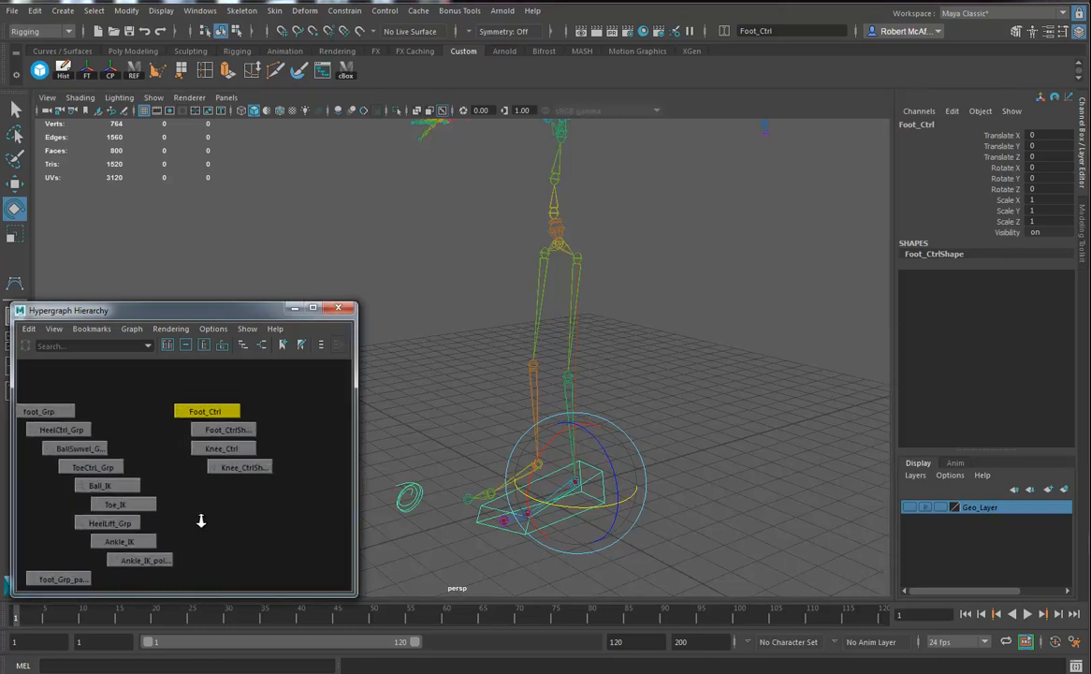
scroll(216, 516, up, 3)
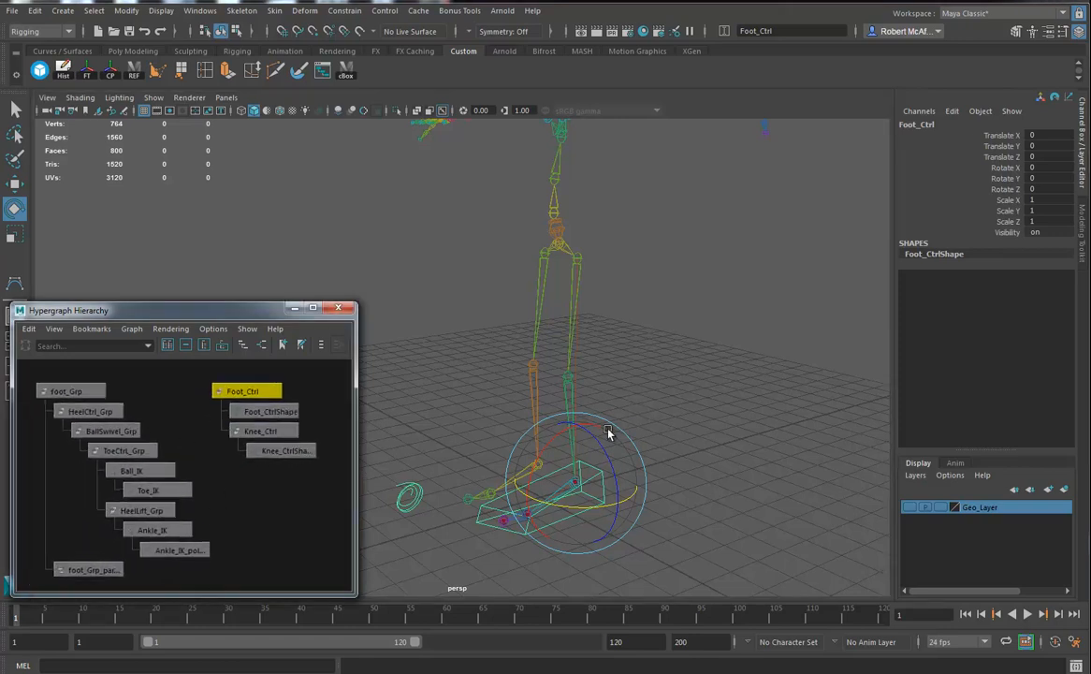
click(951, 111)
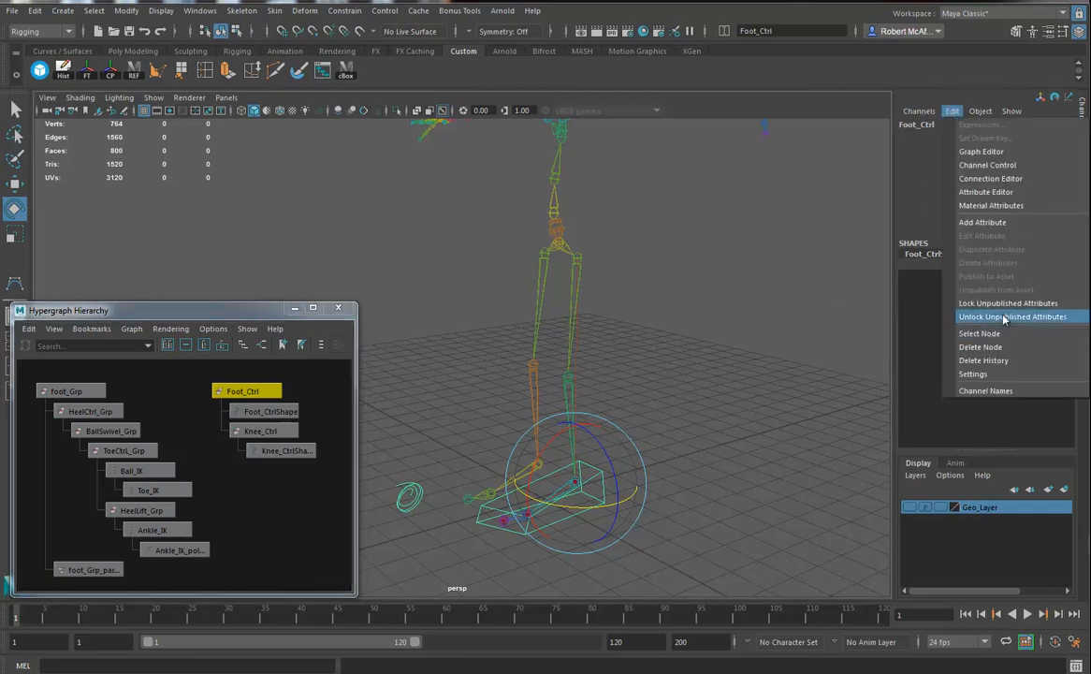
click(981, 222)
drag(585, 225, 604, 163)
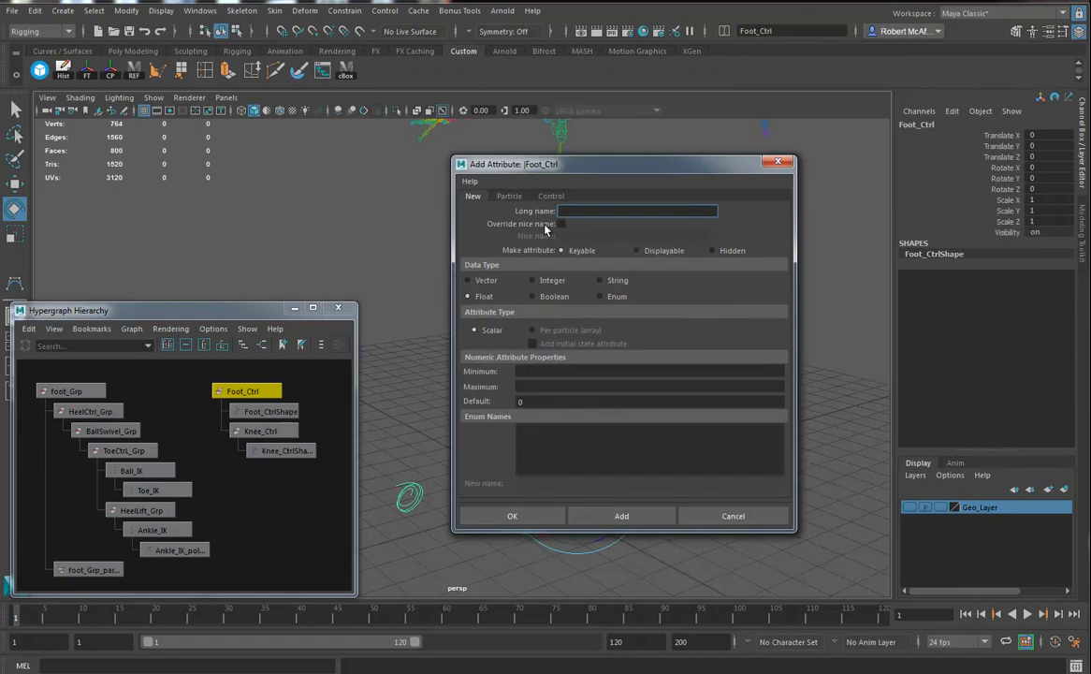
click(126, 10)
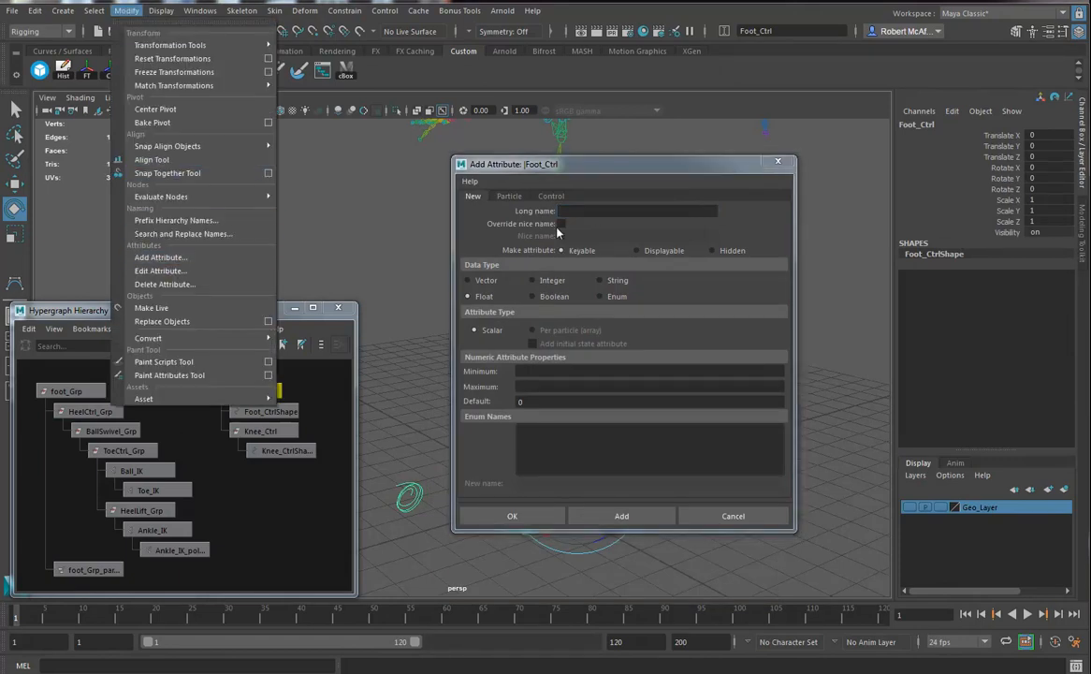
click(652, 195)
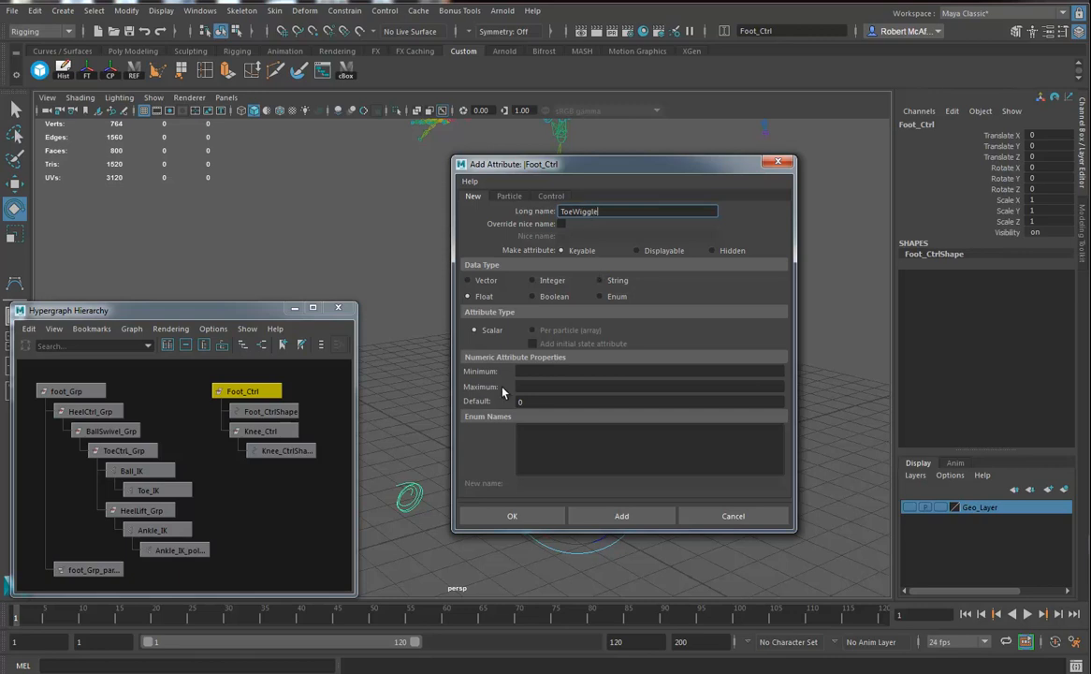
click(524, 515)
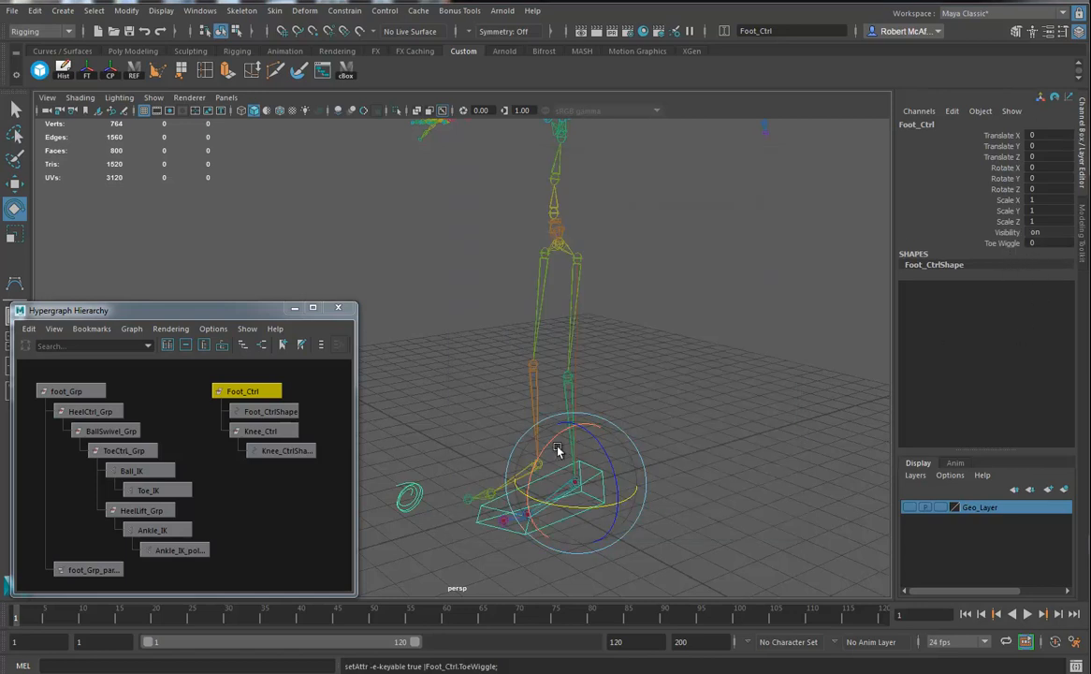
Test-rotate Ball_IK to check the toe movement, and undo the rotation
alt+drag(736, 413, 620, 285)
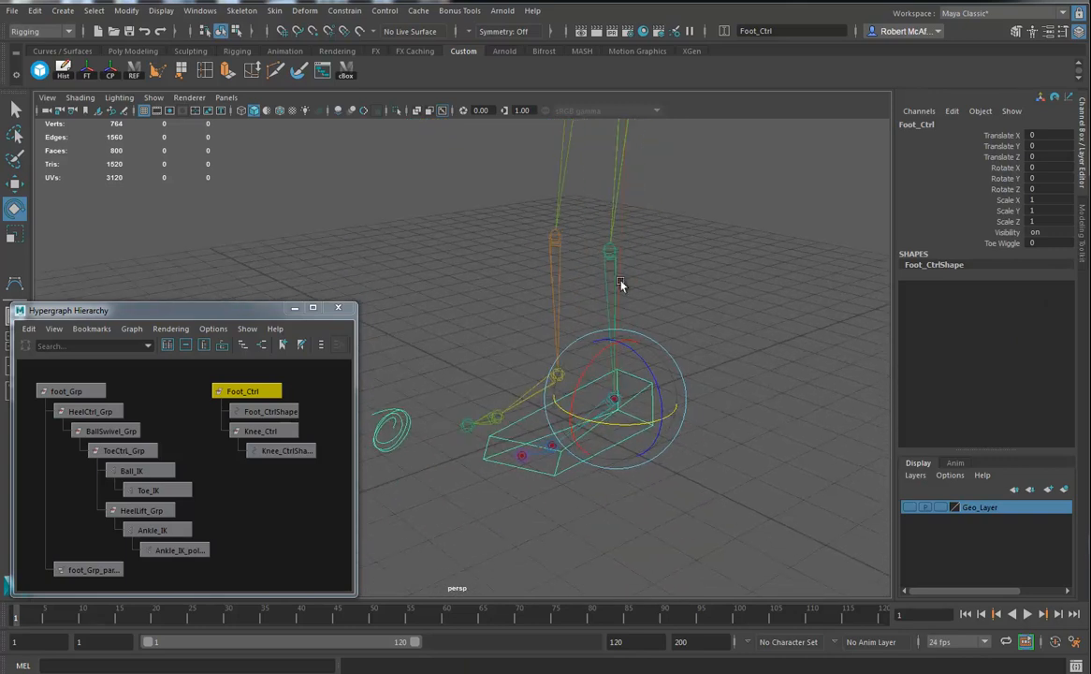
click(139, 470)
drag(526, 416, 547, 427)
key(ctrl+z)
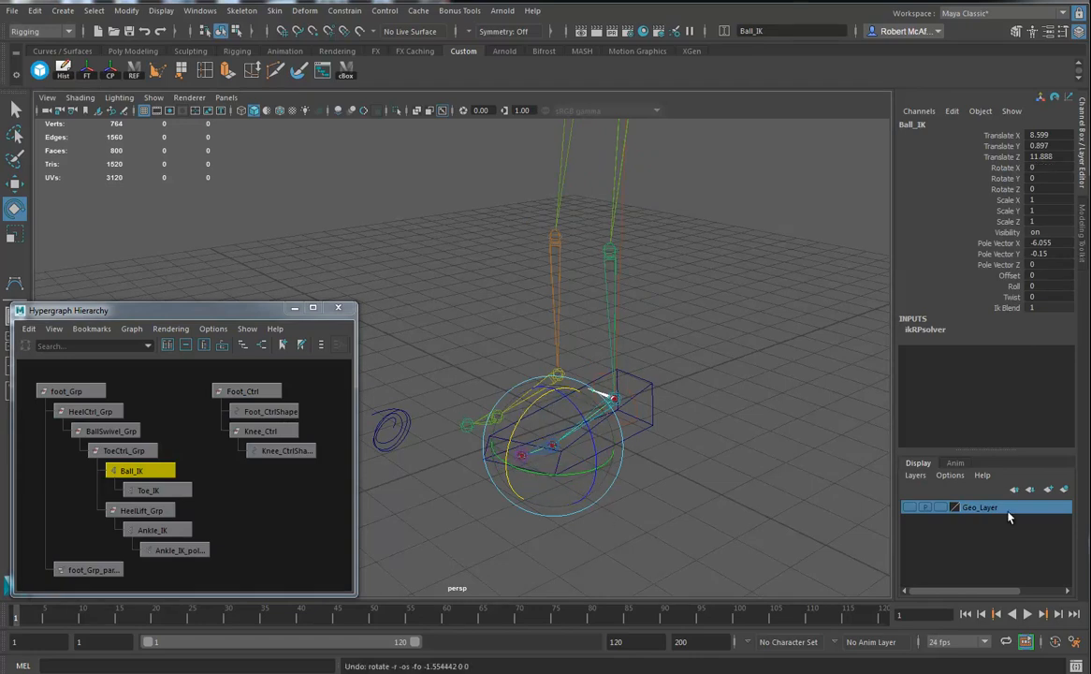
Show Geo_Layer, test-rotate Ball_IK again with the foot mesh visible, and undo the rotation
click(909, 507)
alt+drag(645, 486, 568, 385)
drag(520, 431, 534, 451)
key(ctrl+z)
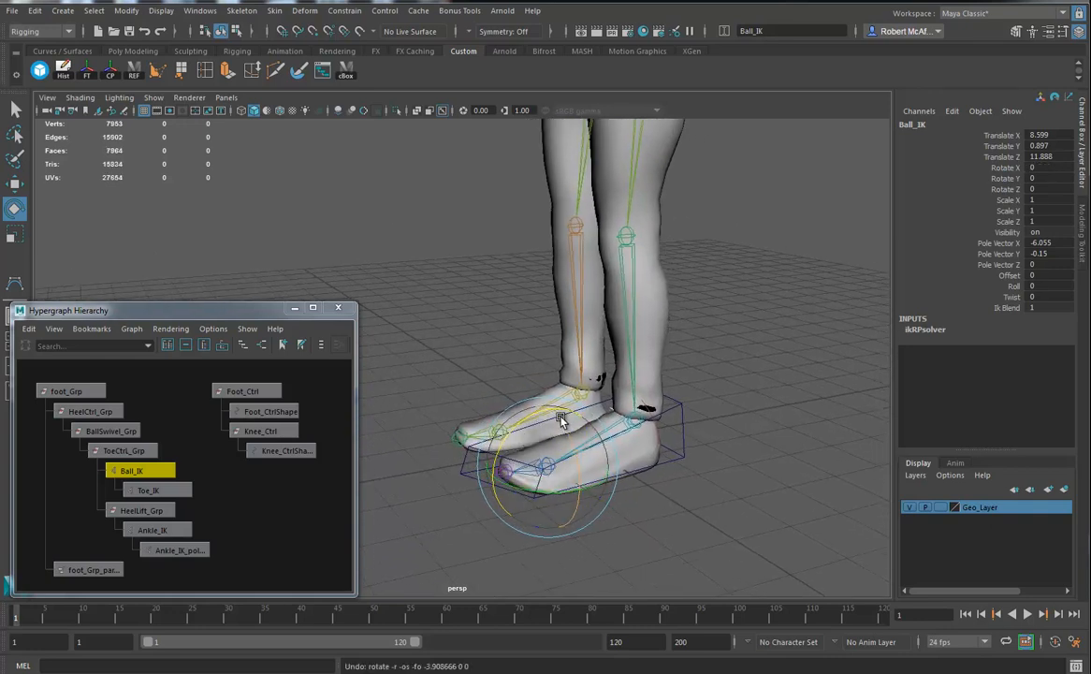
Open the Connection Editor, load Foot_Ctrl as the source object and pick its ToeWiggle attribute
click(204, 16)
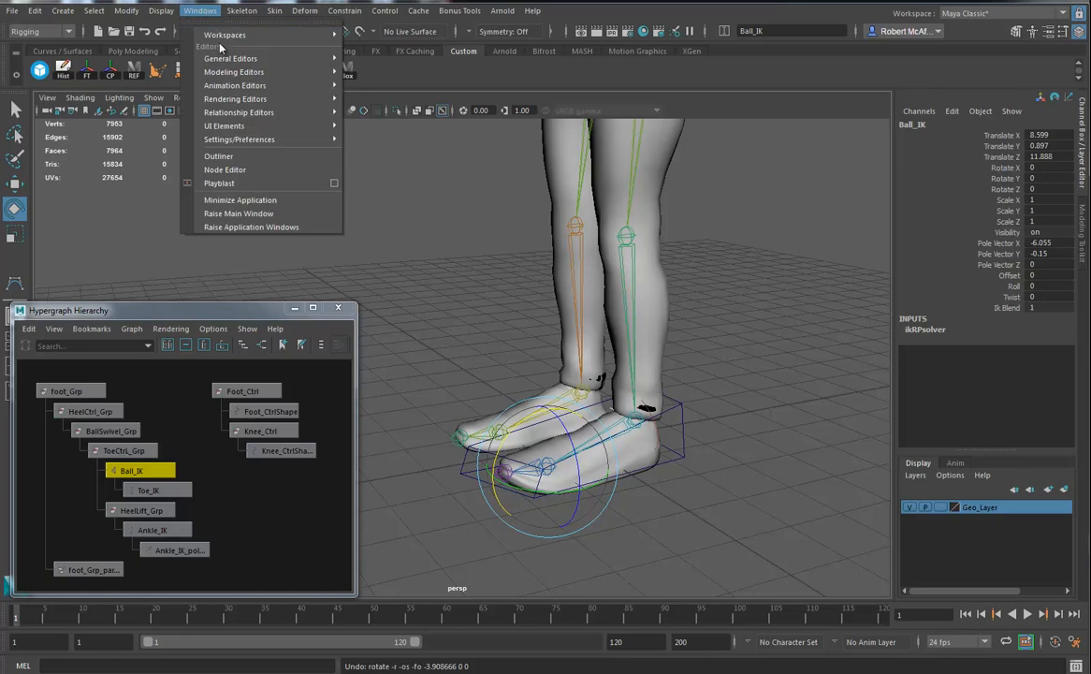
mouse_move(222, 63)
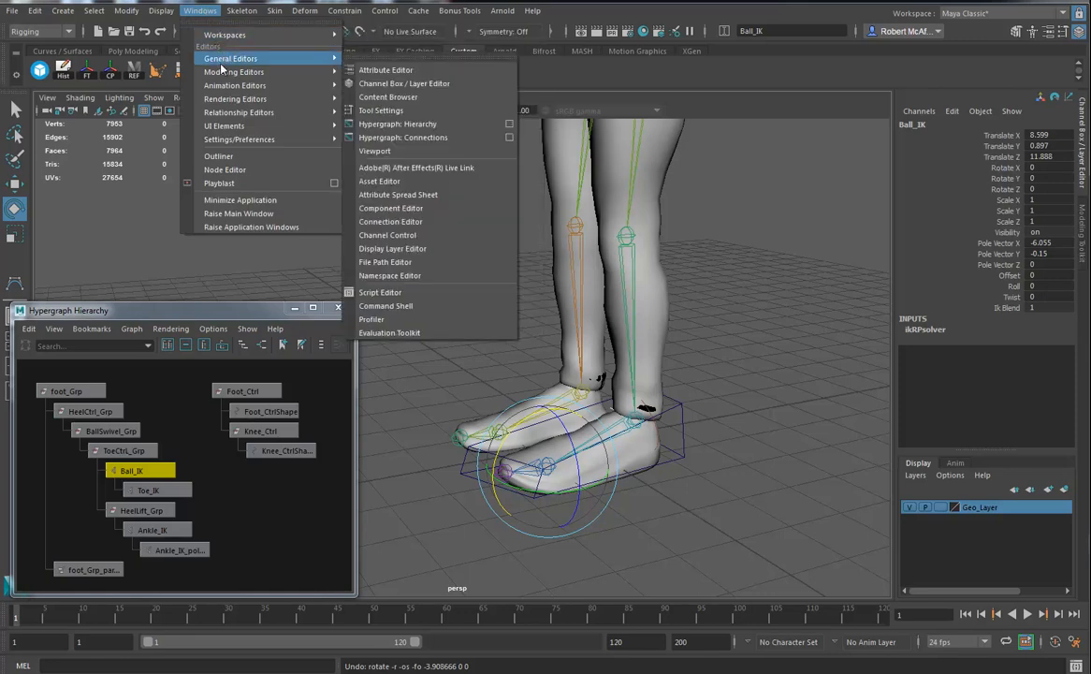
click(391, 221)
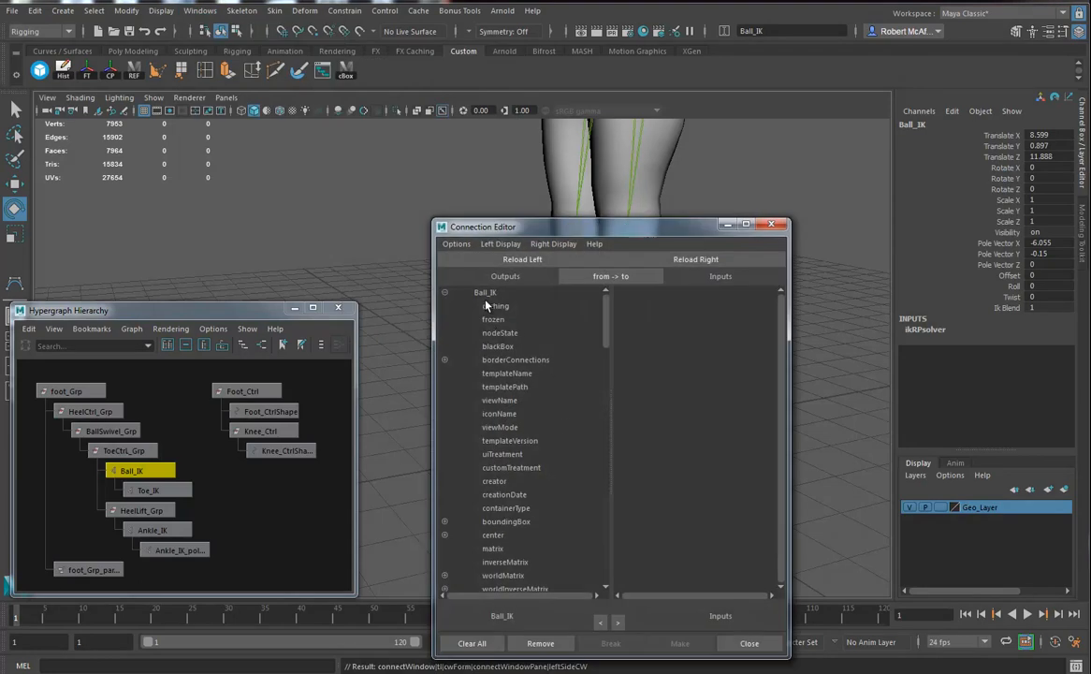
click(243, 390)
click(521, 261)
drag(606, 335, 604, 573)
click(499, 575)
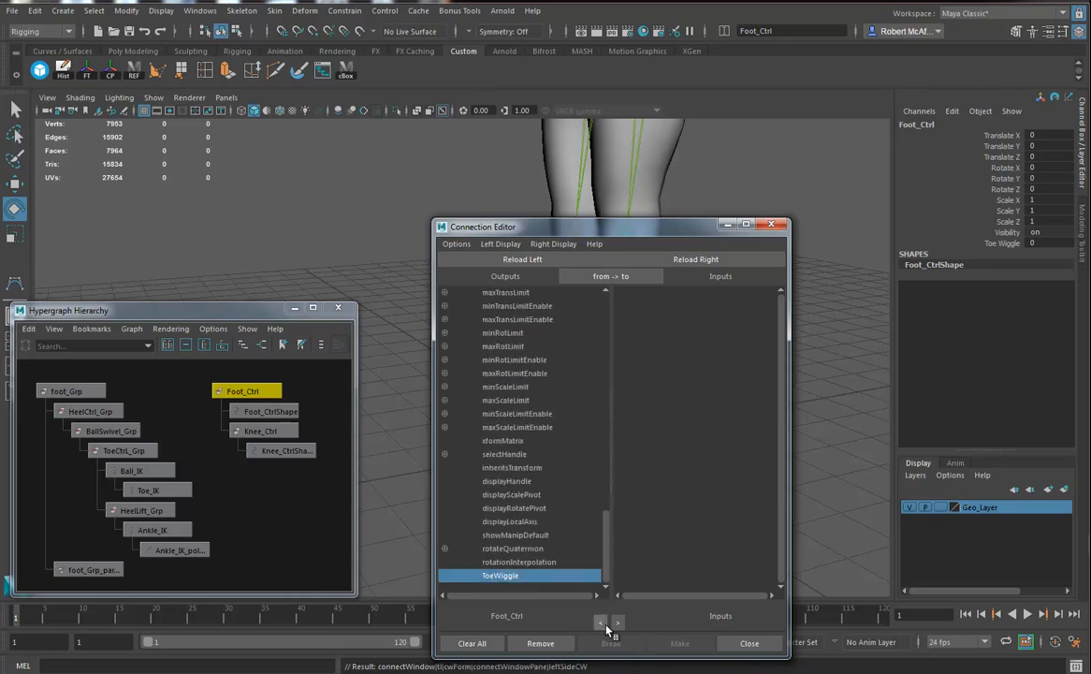
Load Ball_IK as the target object, connect ToeWiggle to its rotateX, and close the Connection Editor
click(131, 470)
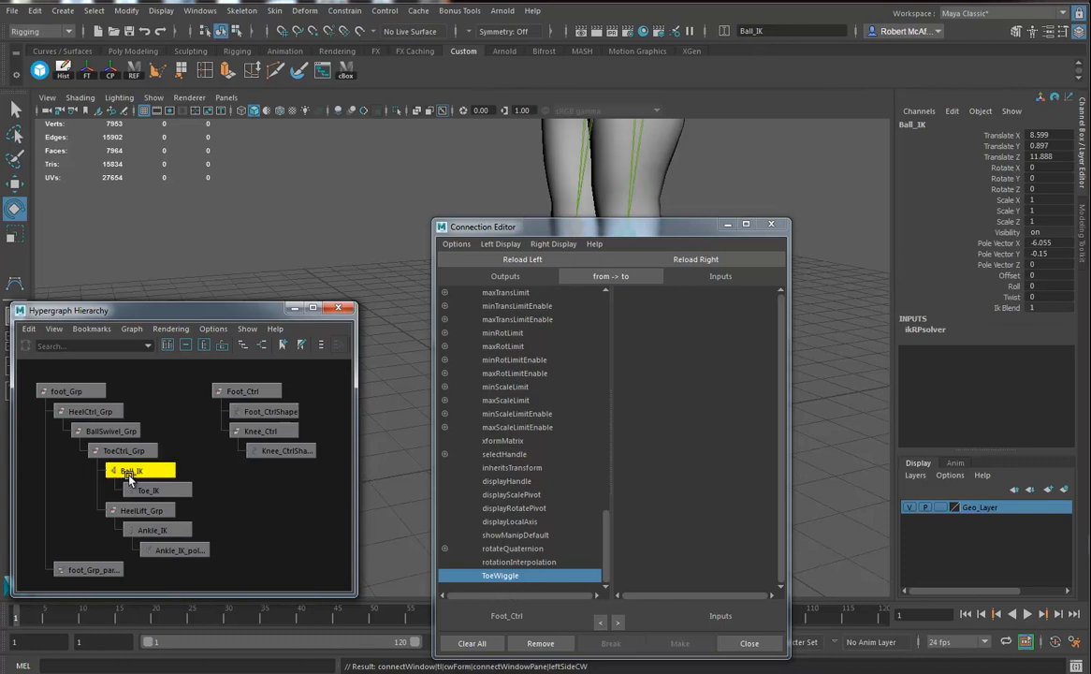
click(654, 261)
scroll(711, 318, down, 5)
scroll(765, 430, down, 5)
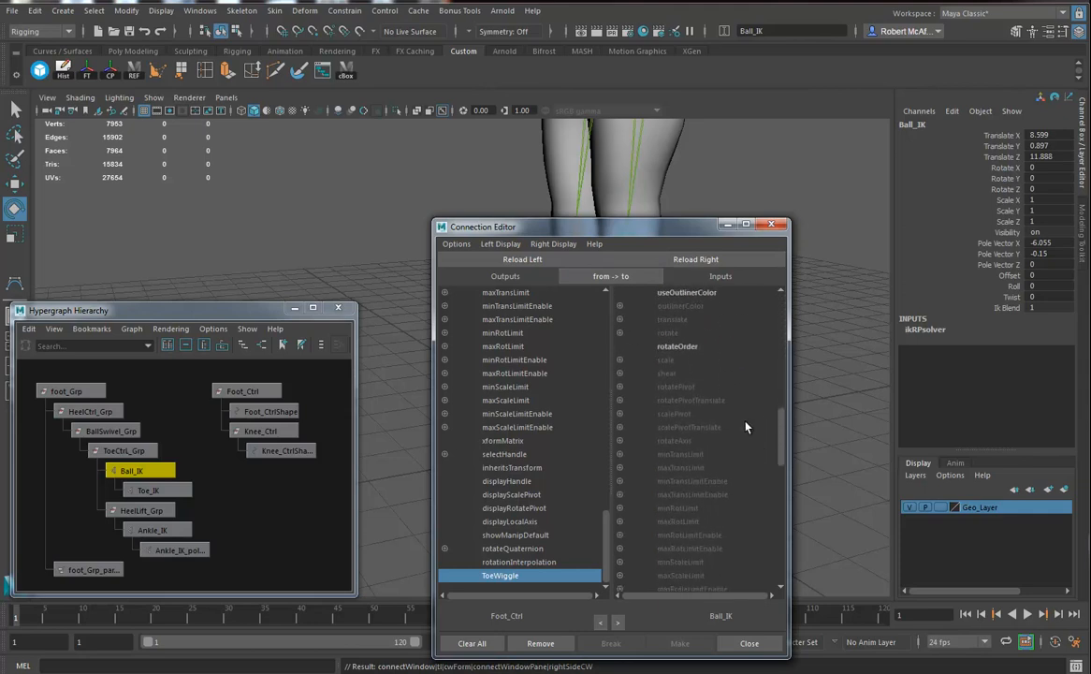
click(618, 333)
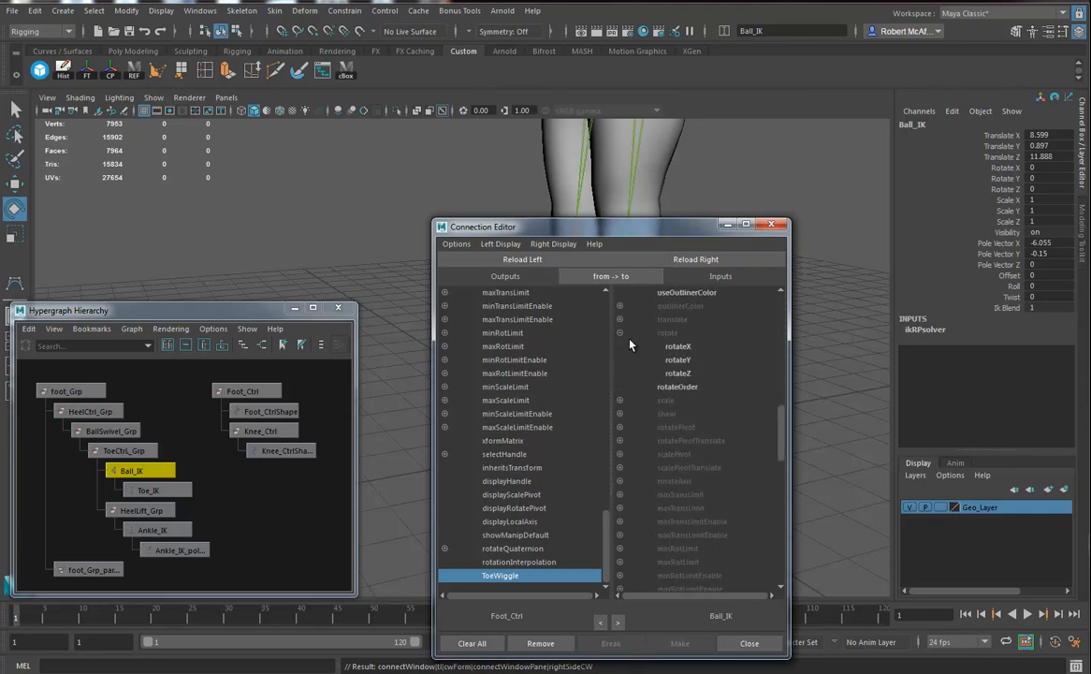
click(677, 346)
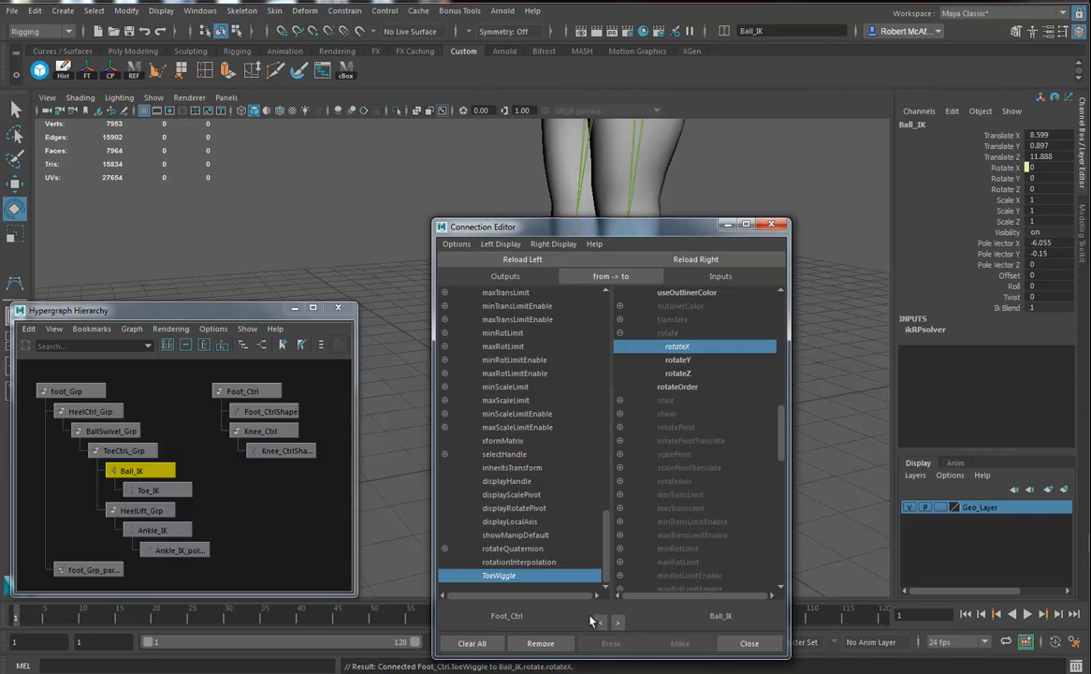
click(771, 225)
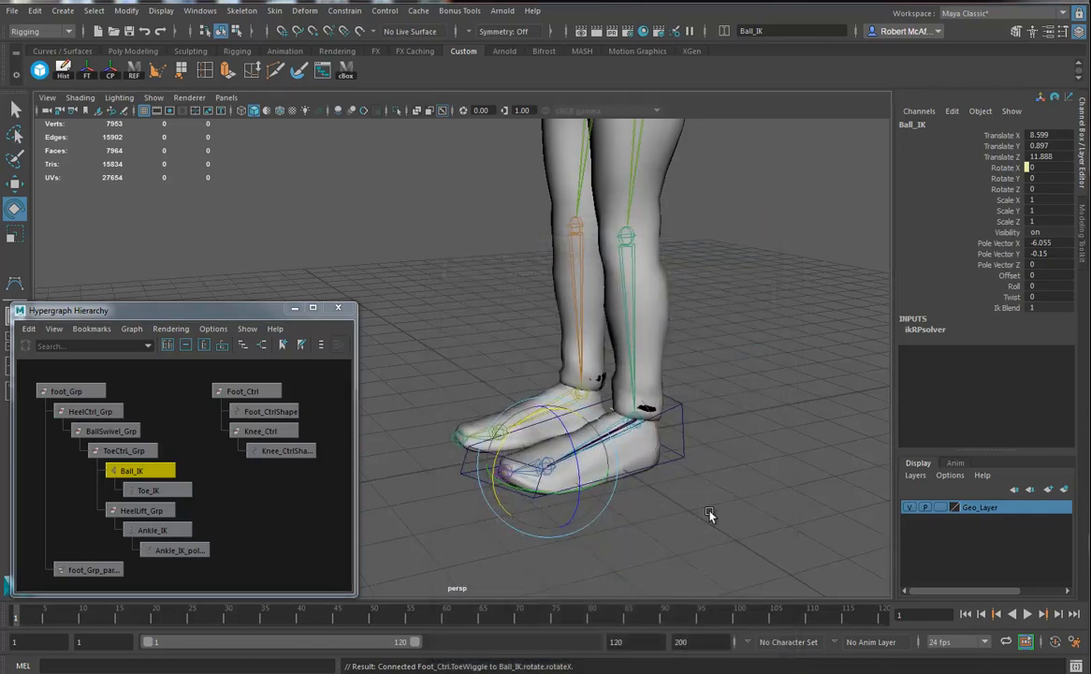
Test the Toe Wiggle attribute on Foot_Ctrl with a negative value, and undo the change
click(684, 454)
click(1003, 244)
middle_drag(702, 392, 580, 468)
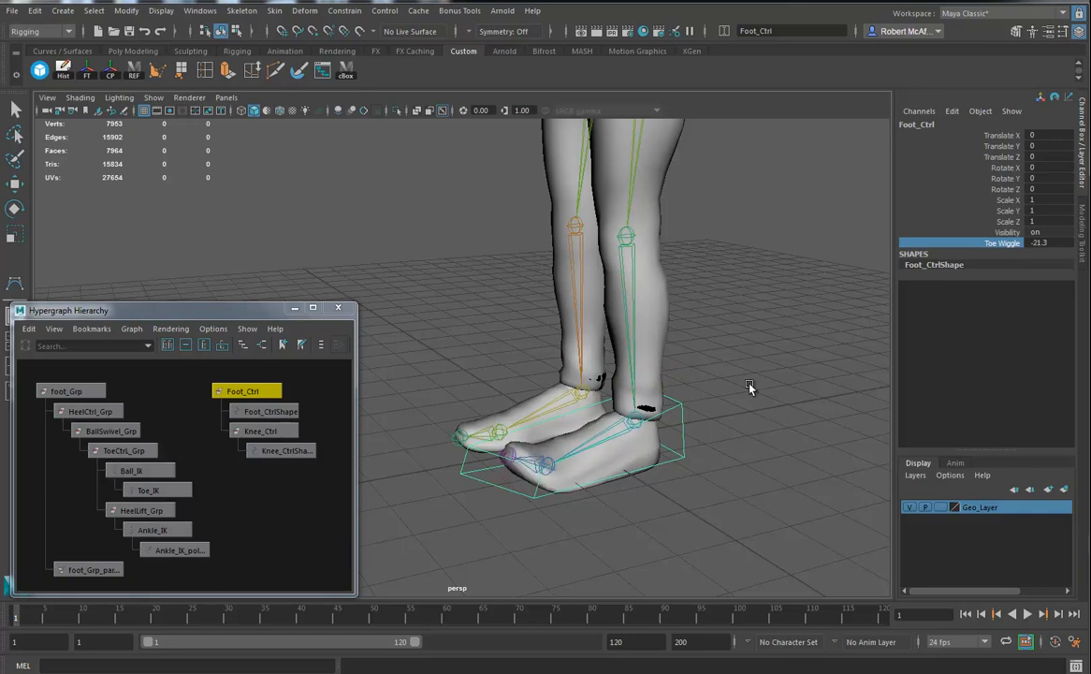
key(ctrl+z)
alt+drag(606, 456, 598, 416)
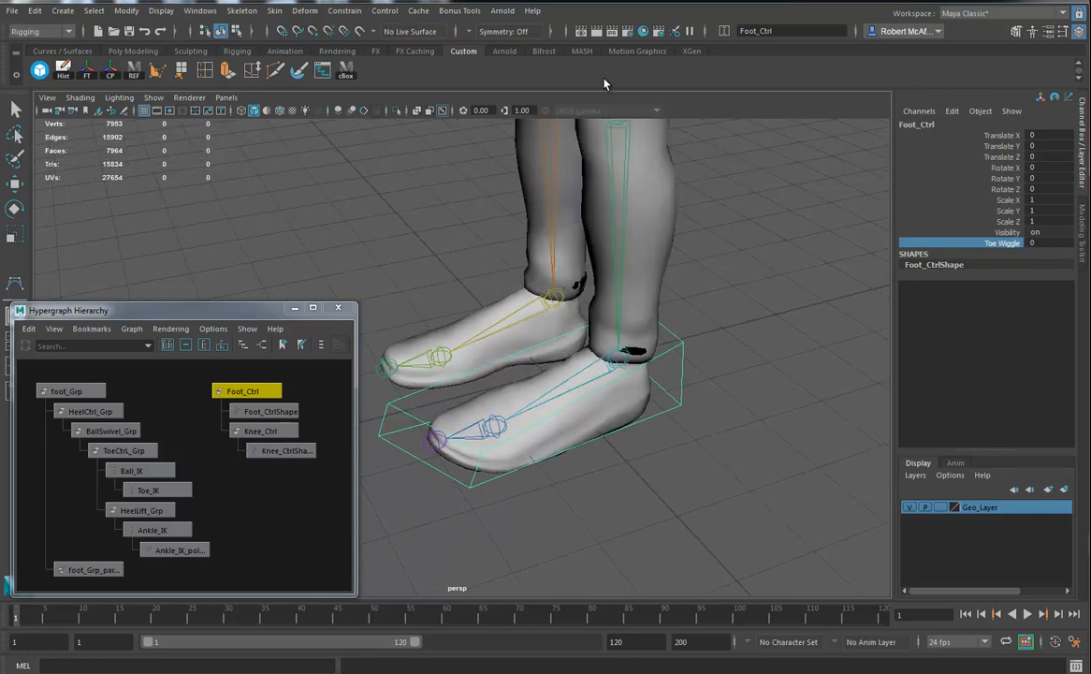
Add a keyable float attribute named BallSwivel to Foot_Ctrl, with a default of 0
click(951, 112)
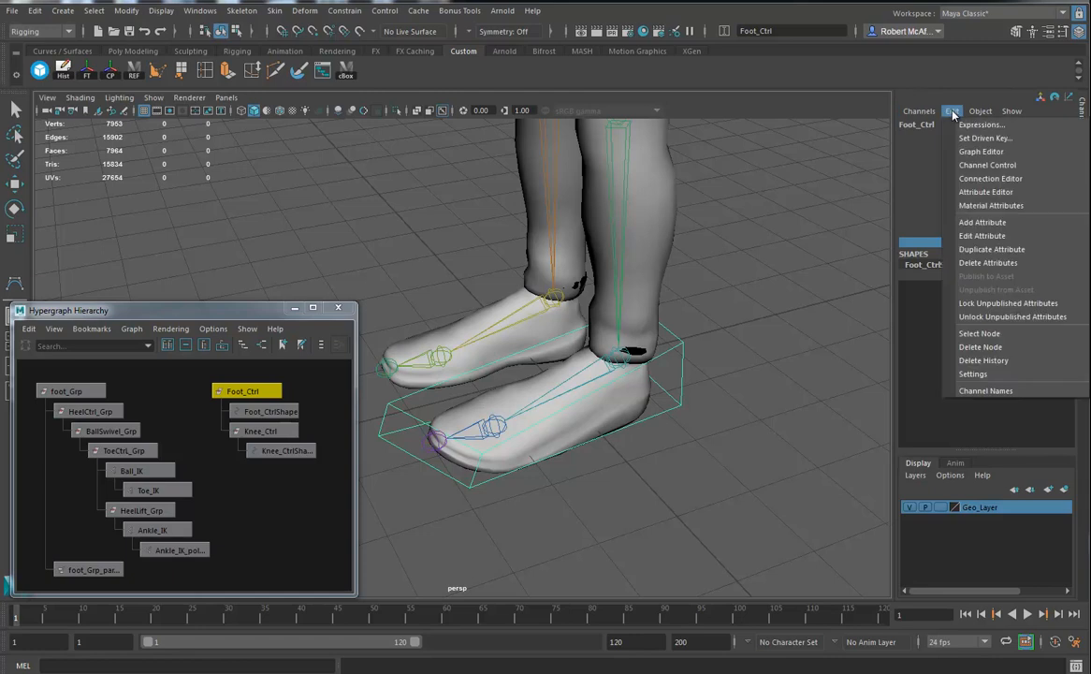
click(981, 222)
text(BallSwivel)
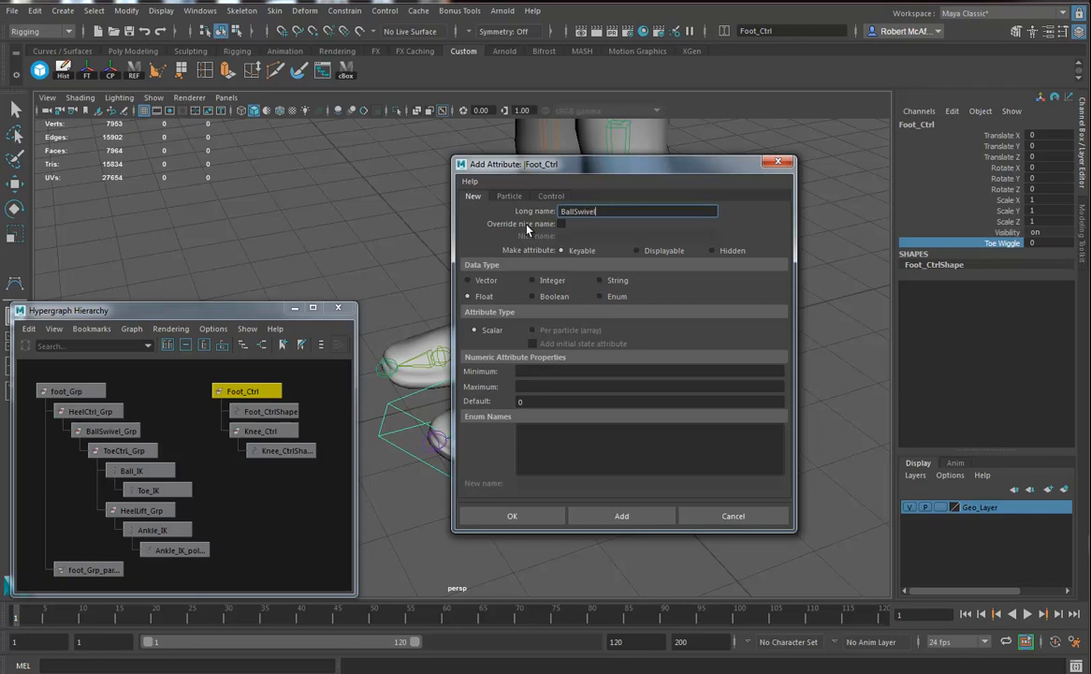
click(508, 515)
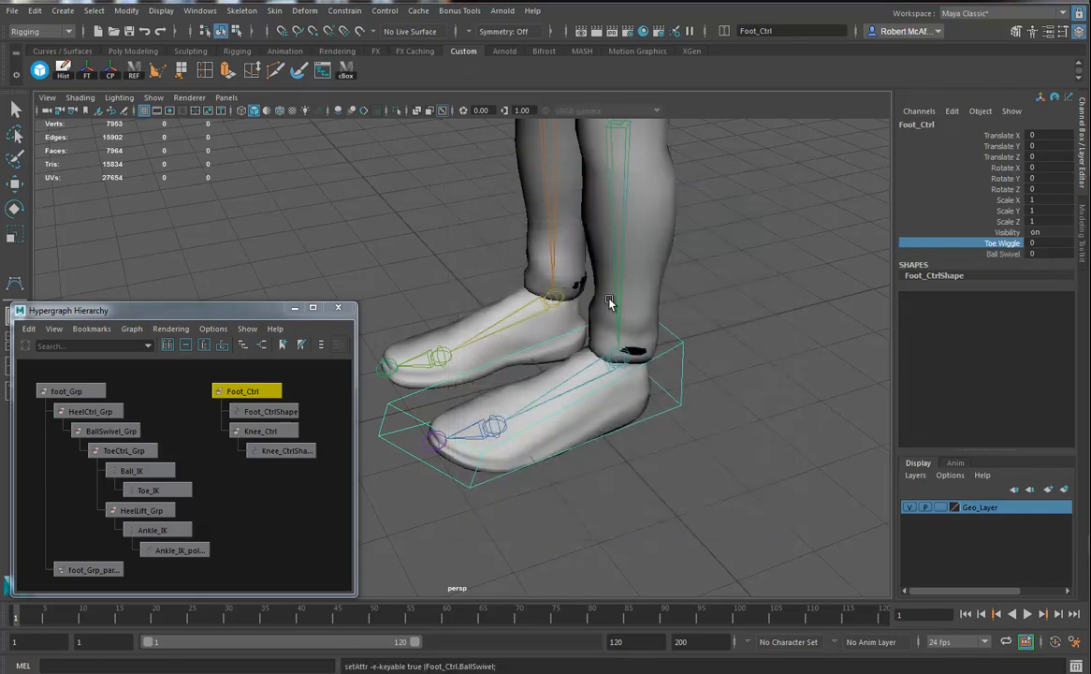
Reopen the Connection Editor, load Foot_Ctrl as the source object and pick its BallSwivel attribute
click(388, 177)
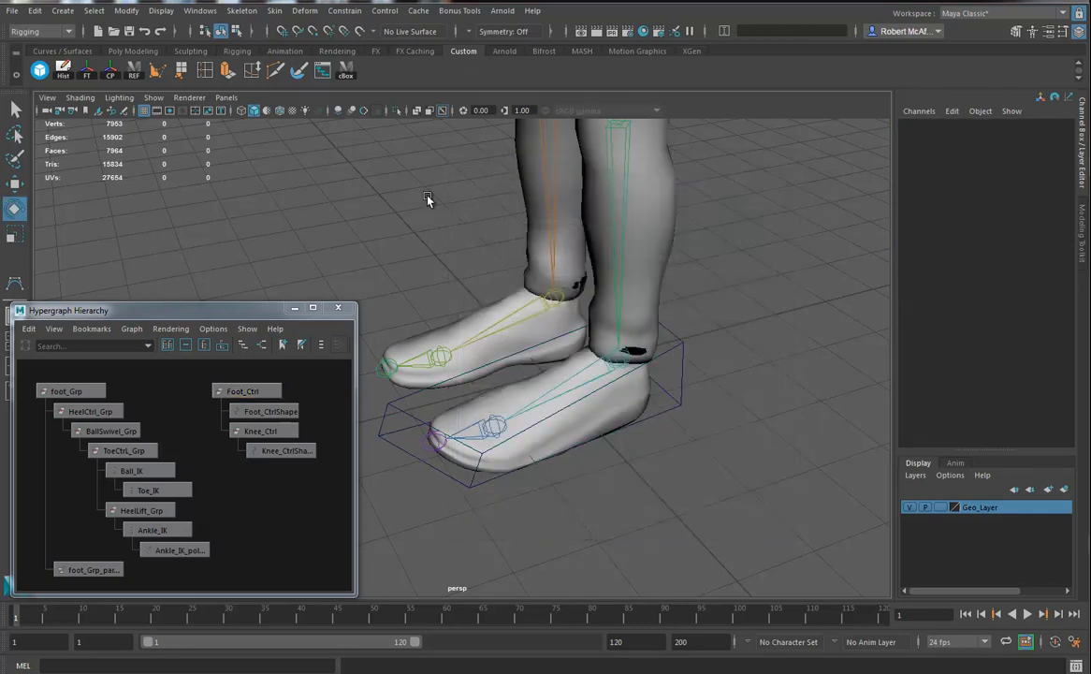
click(200, 10)
mouse_move(230, 58)
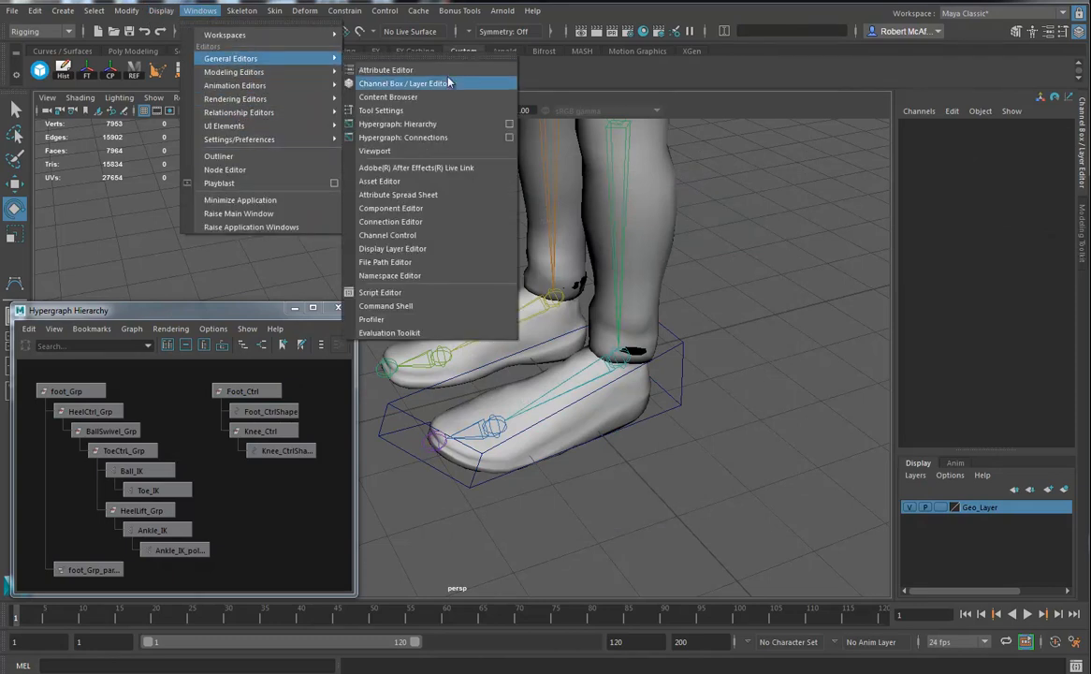
click(398, 221)
drag(579, 227, 788, 214)
click(392, 417)
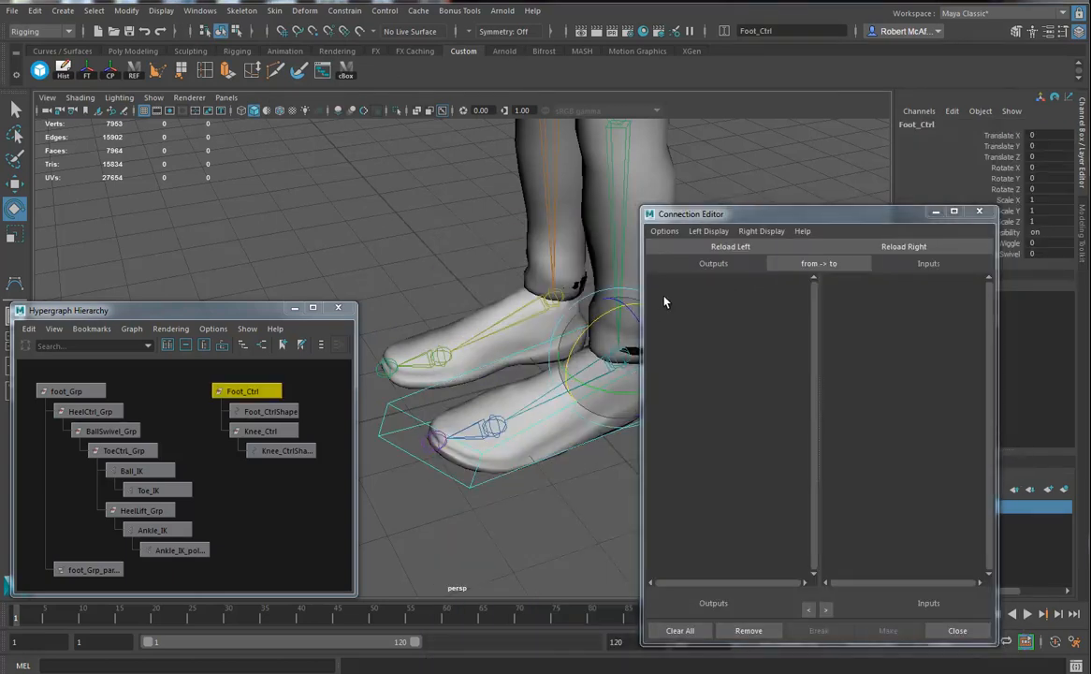
click(689, 246)
scroll(711, 449, down, 10)
scroll(772, 488, down, 1)
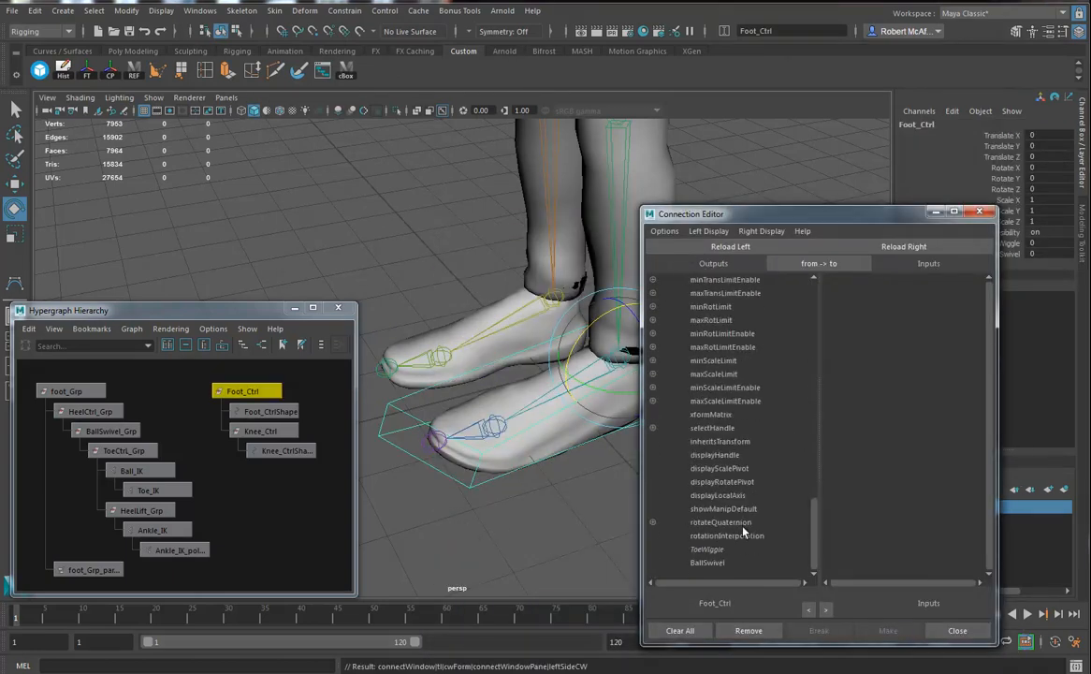
click(709, 562)
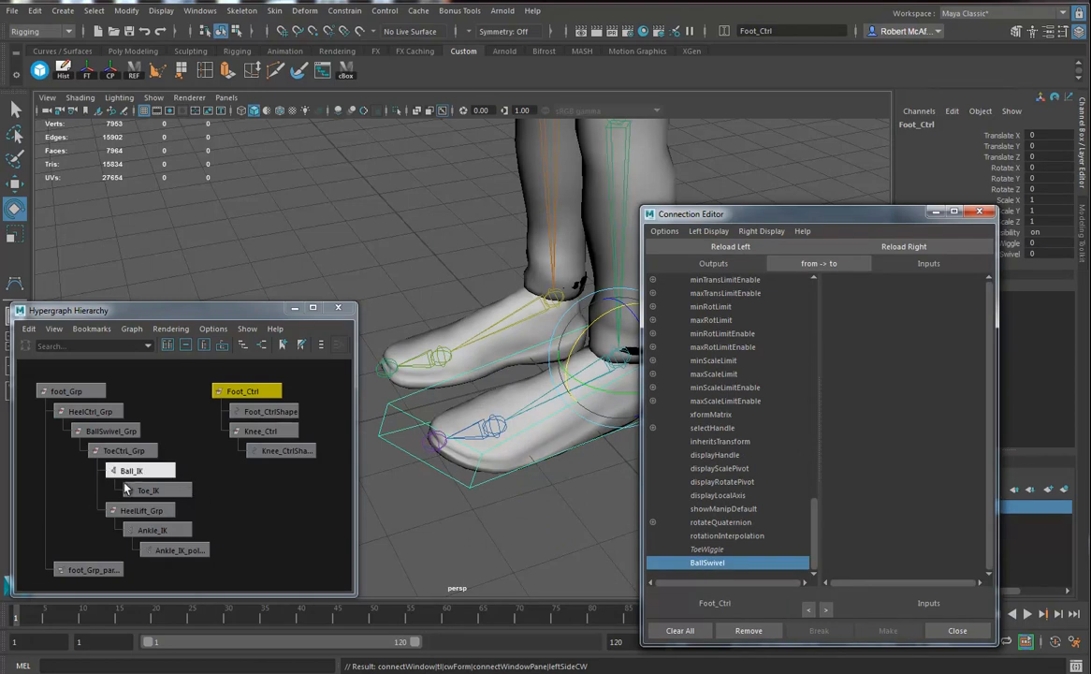
Load BallSwivel_Grp as the target object and connect BallSwivel to its rotateY
click(98, 431)
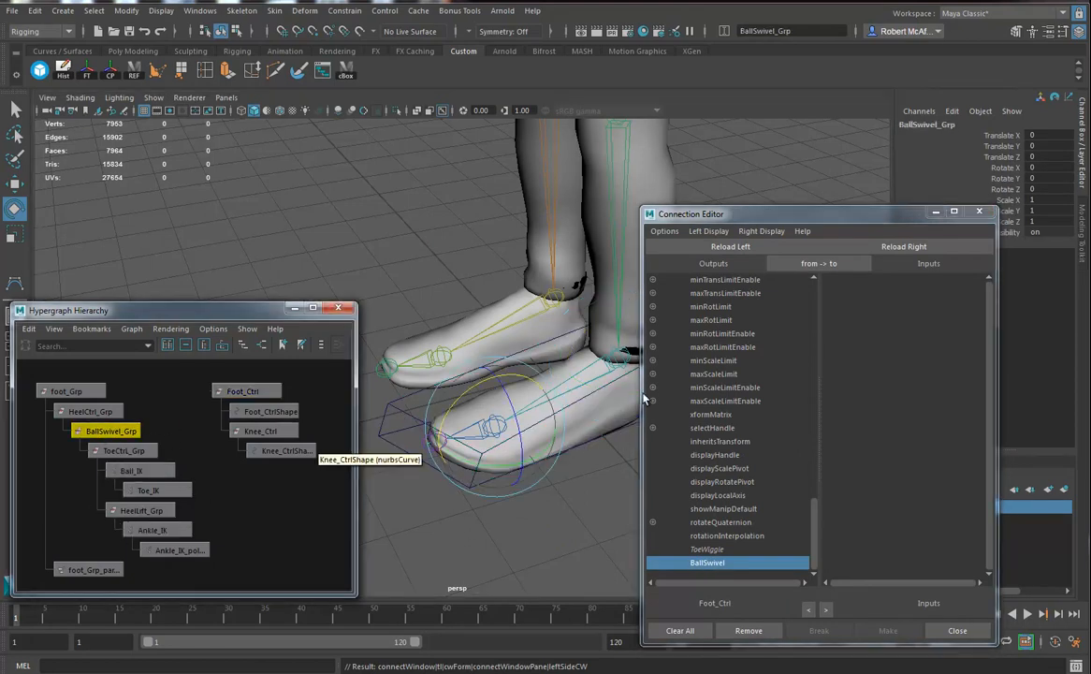
click(898, 249)
drag(990, 328, 980, 447)
click(827, 427)
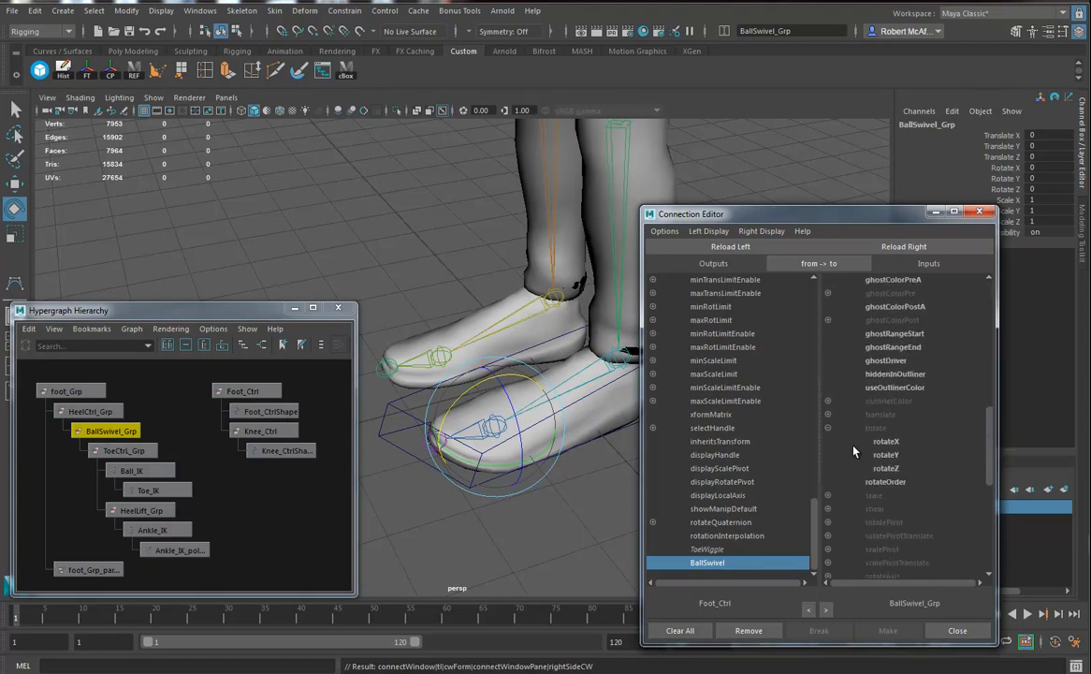
click(882, 454)
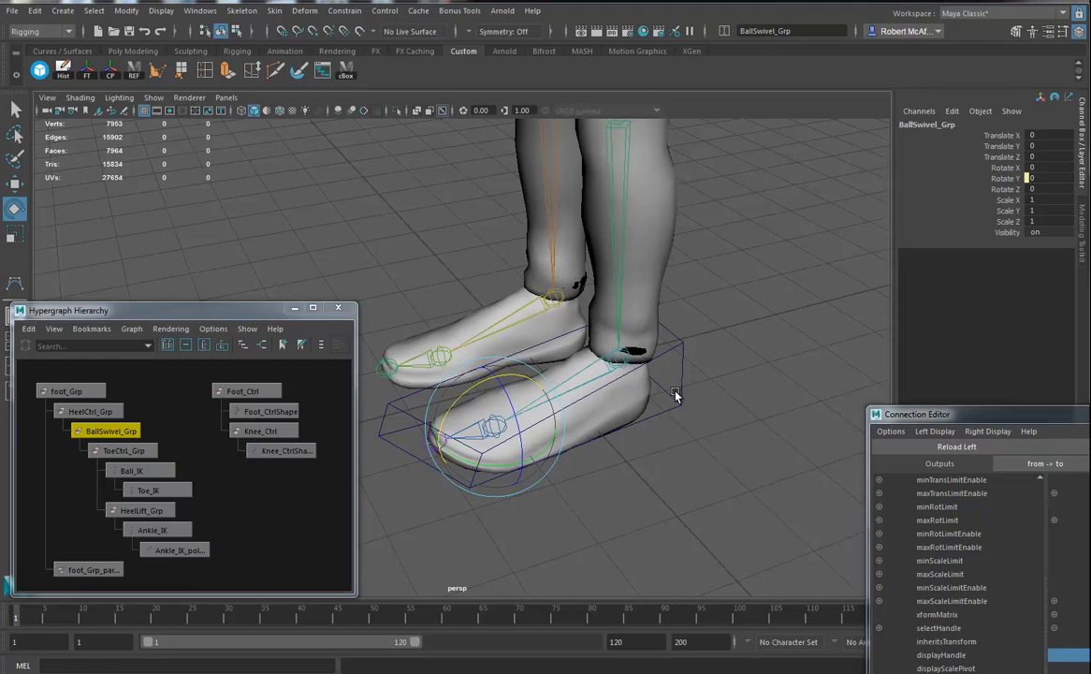
Test the Ball Swivel attribute on Foot_Ctrl to check the foot's pivoting, and undo the change
click(675, 392)
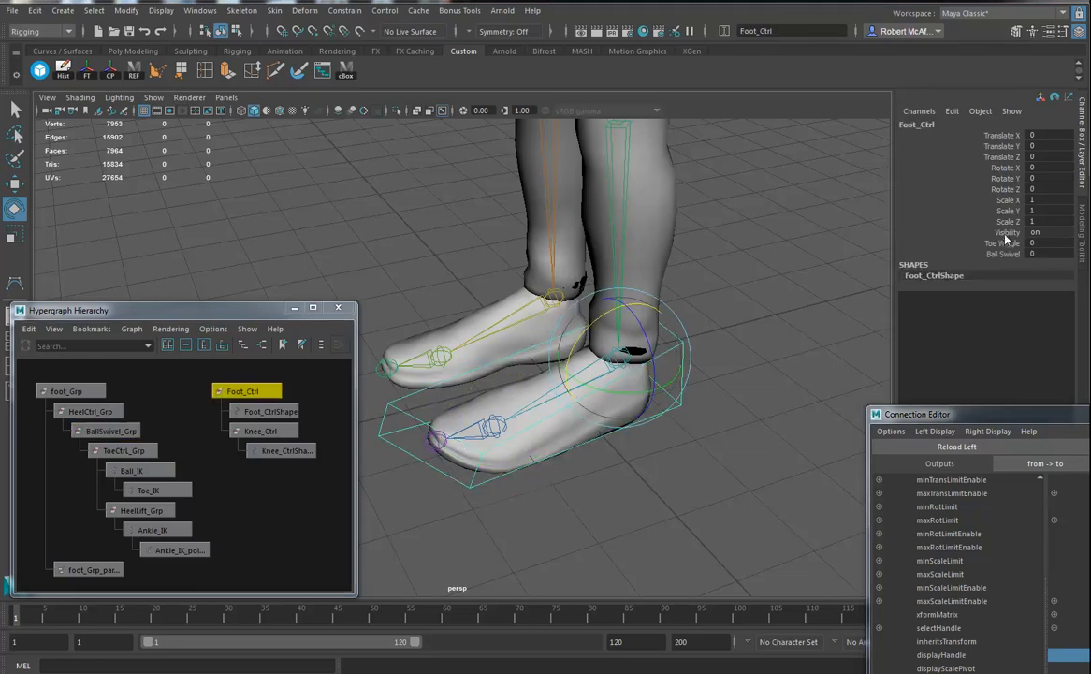
click(997, 255)
middle_drag(551, 346, 628, 413)
key(ctrl+z)
Examine the whole character with its skeleton and foot controls, and return to a close view of the legs
alt+right_drag(738, 381, 565, 262)
alt+middle_drag(565, 262, 552, 425)
alt+drag(552, 425, 602, 401)
mouse_move(602, 401)
alt+right_down()
mouse_move(632, 406)
mouse_move(585, 407)
alt+right_up()
mouse_move(610, 408)
alt+mouse_down()
mouse_move(568, 361)
mouse_move(618, 389)
mouse_move(602, 405)
alt+mouse_up()
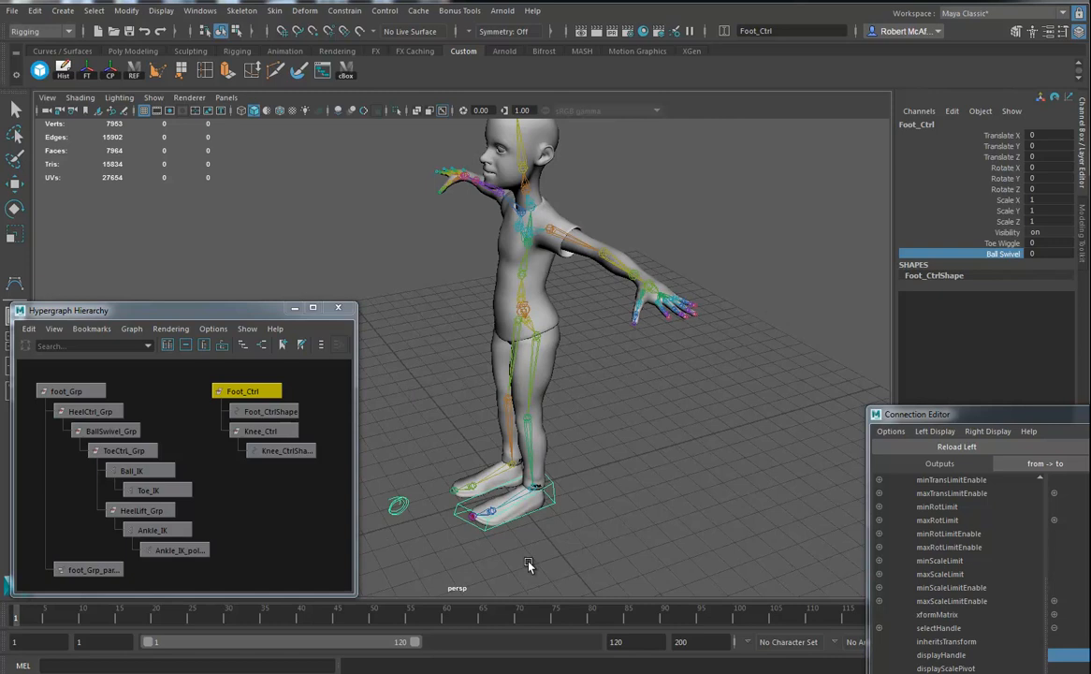
alt+drag(599, 497, 561, 473)
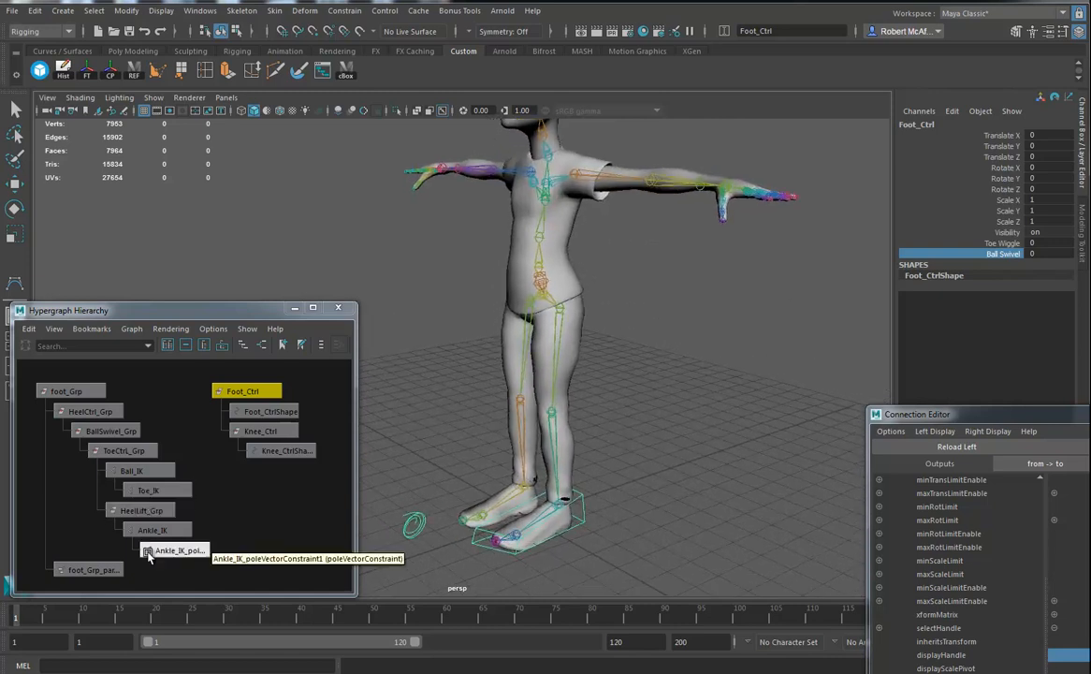
alt+right_drag(519, 482, 767, 487)
alt+middle_drag(710, 528, 644, 500)
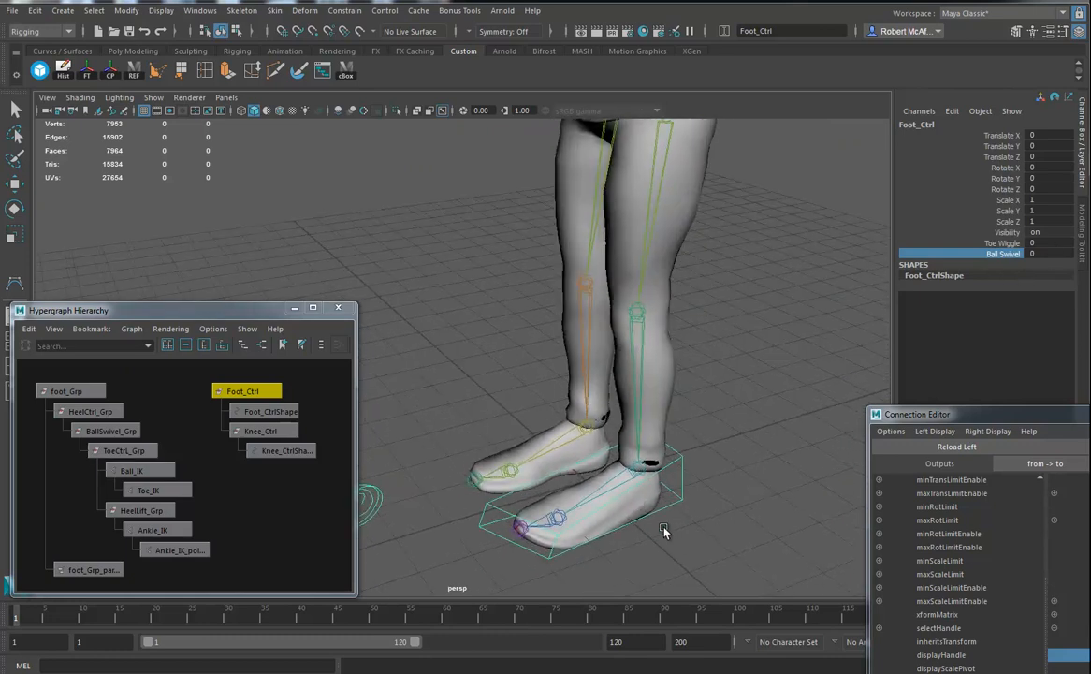
Add a keyable float attribute named HeelSwivel to Foot_Ctrl, with a default of 0
click(955, 116)
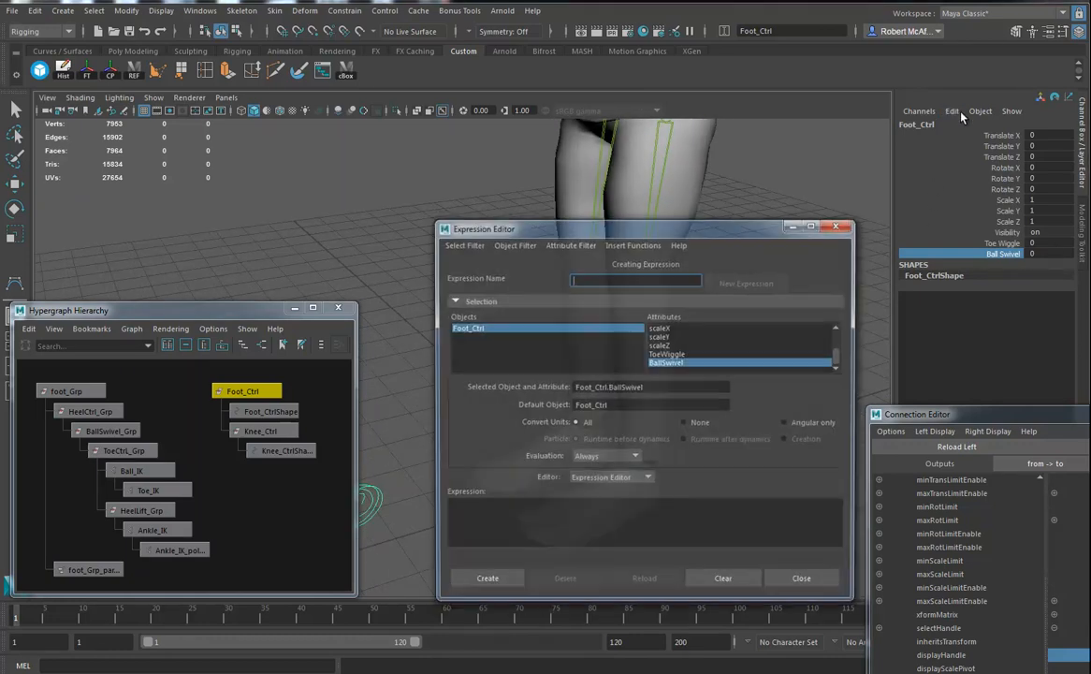
click(830, 227)
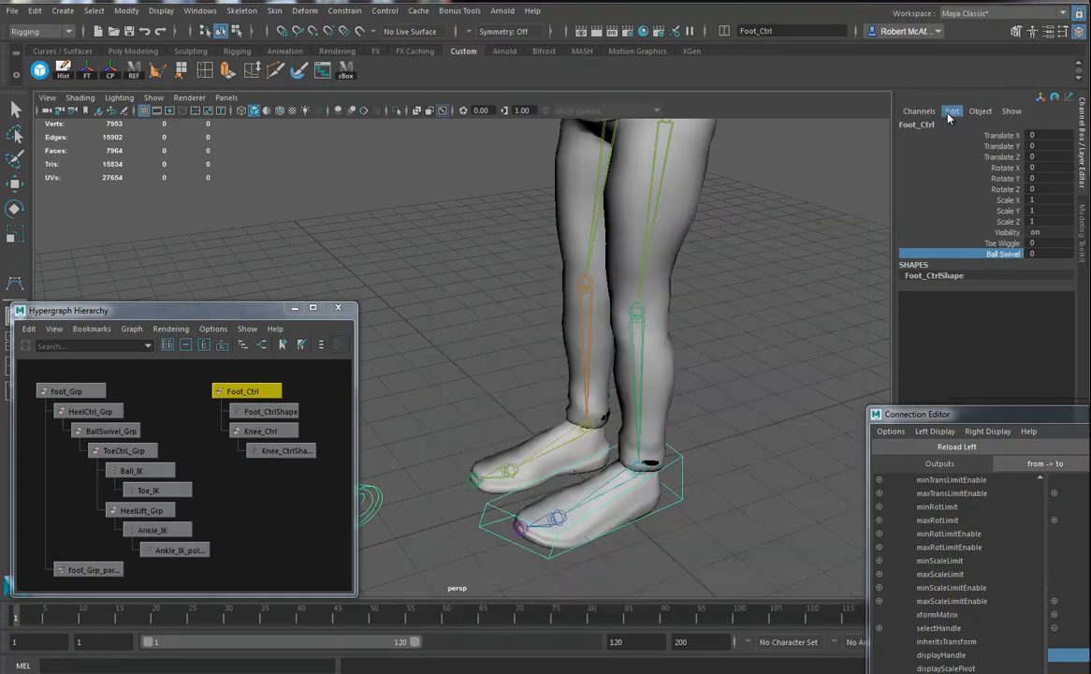
click(951, 110)
click(979, 222)
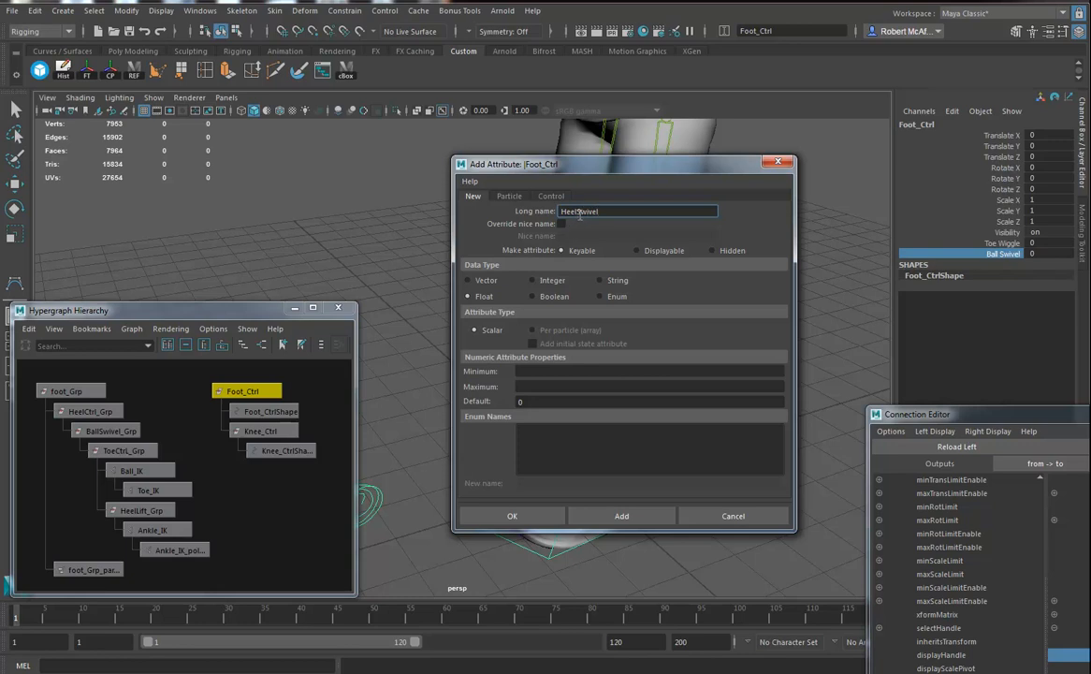
click(511, 515)
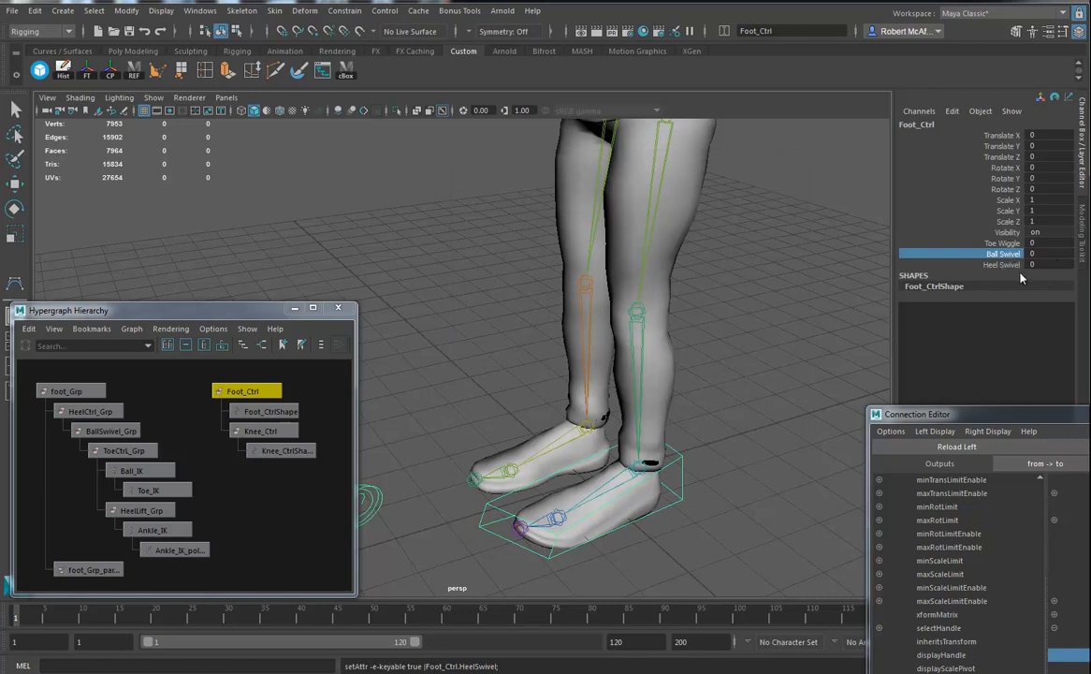
Connect Foot_Ctrl's HeelSwivel attribute to HeelCtrl_Grp's rotateY in the Connection Editor, and close the editor
drag(1015, 420, 679, 134)
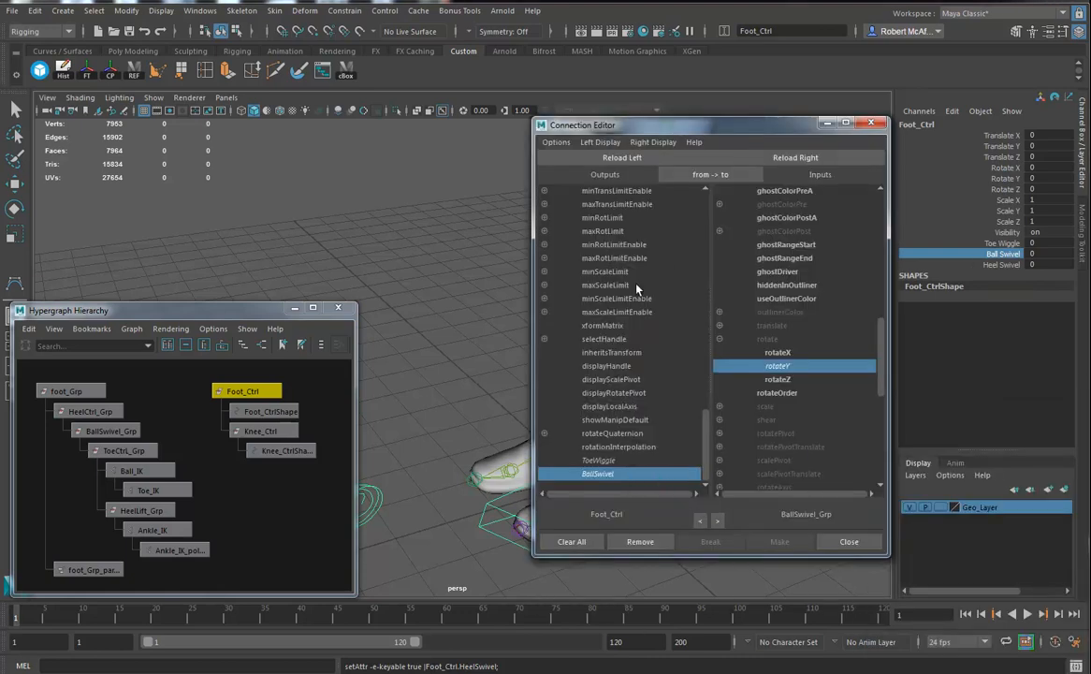
click(598, 157)
scroll(663, 471, down, 1)
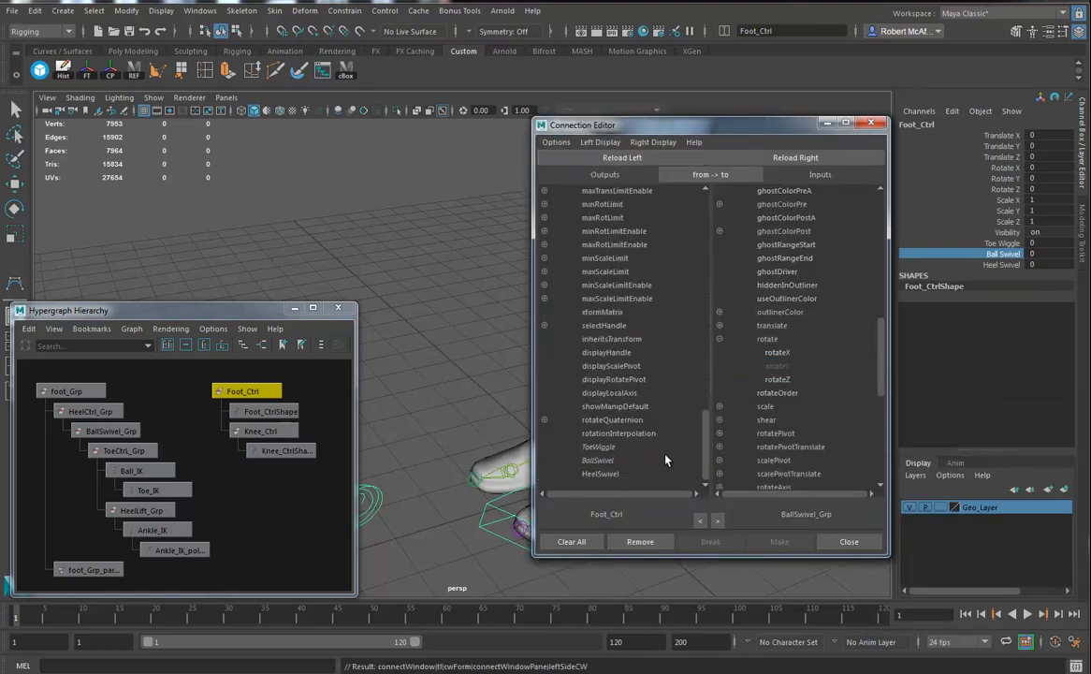
click(603, 474)
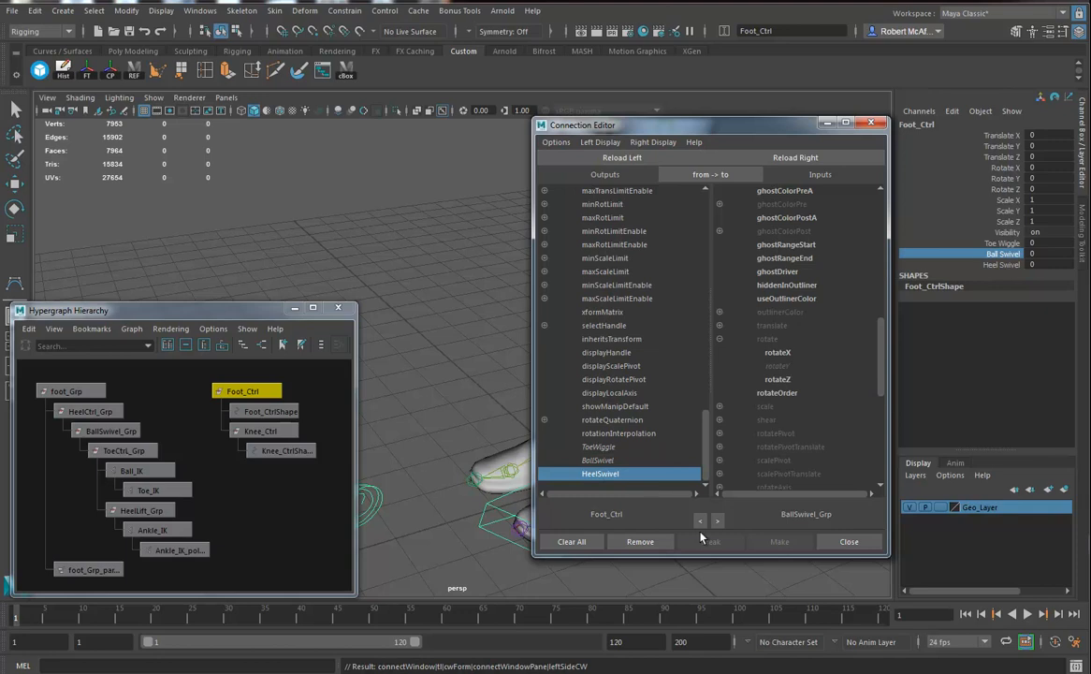
click(102, 414)
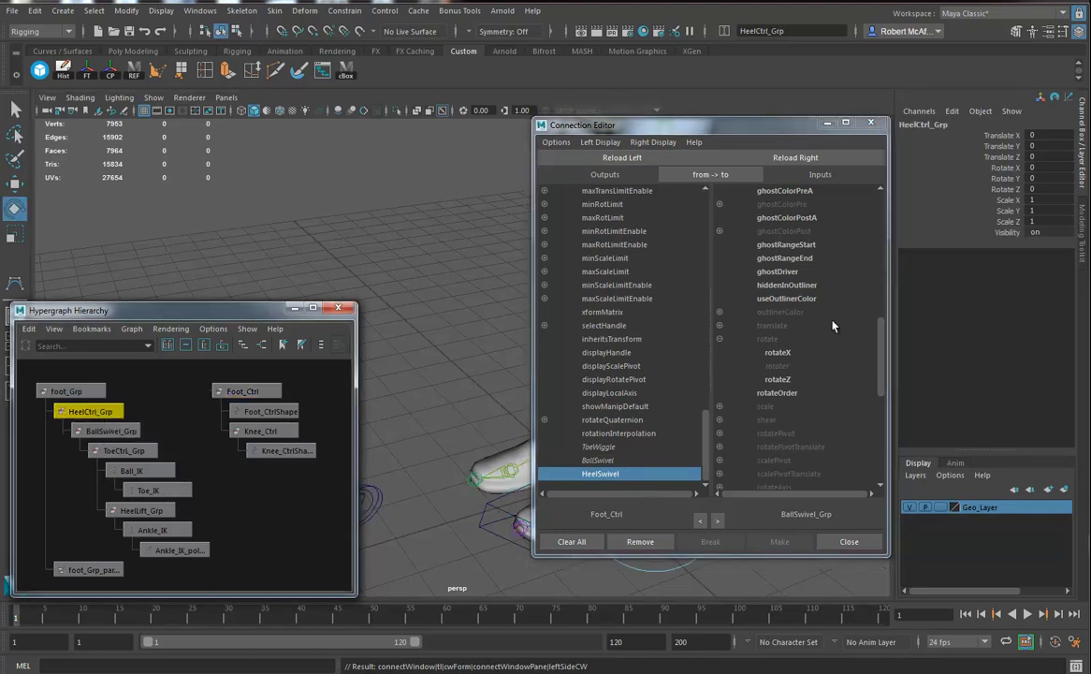
click(795, 157)
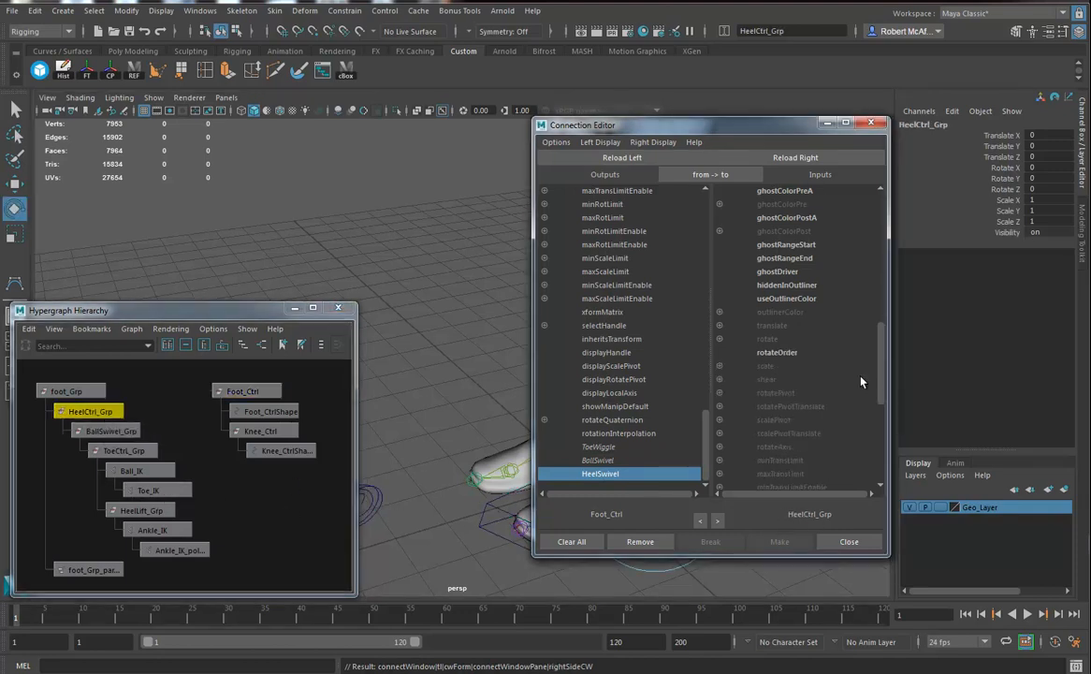
click(719, 339)
click(776, 366)
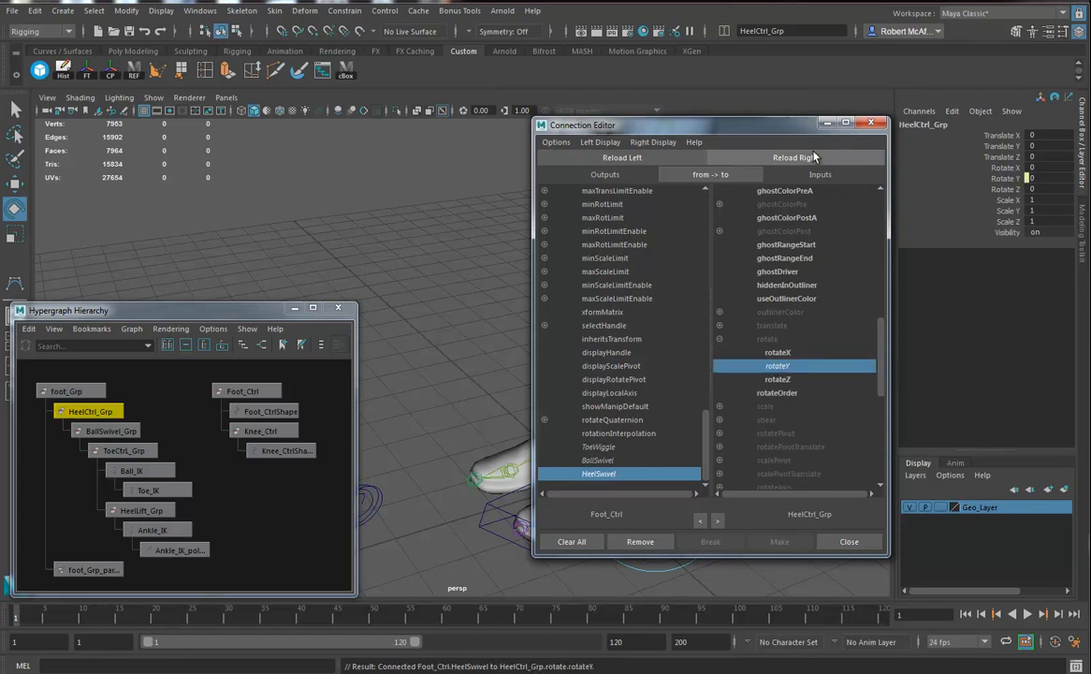
click(872, 125)
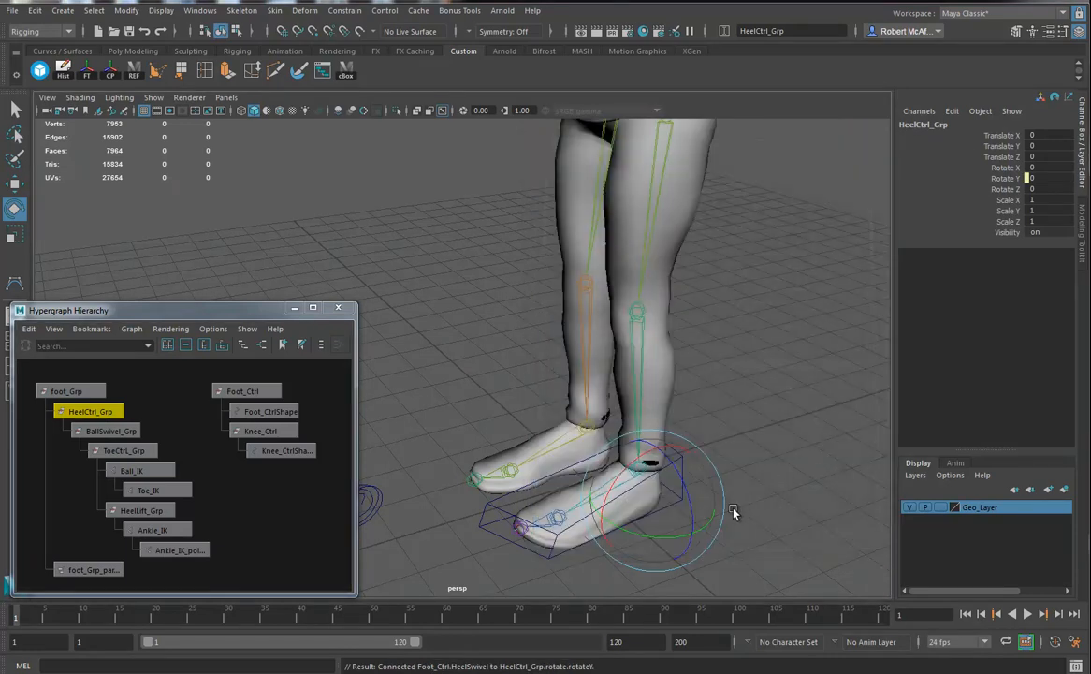
Test the Heel Swivel attribute on Foot_Ctrl to check the foot's pivoting around the heel, and undo the change
click(724, 479)
drag(684, 482, 684, 484)
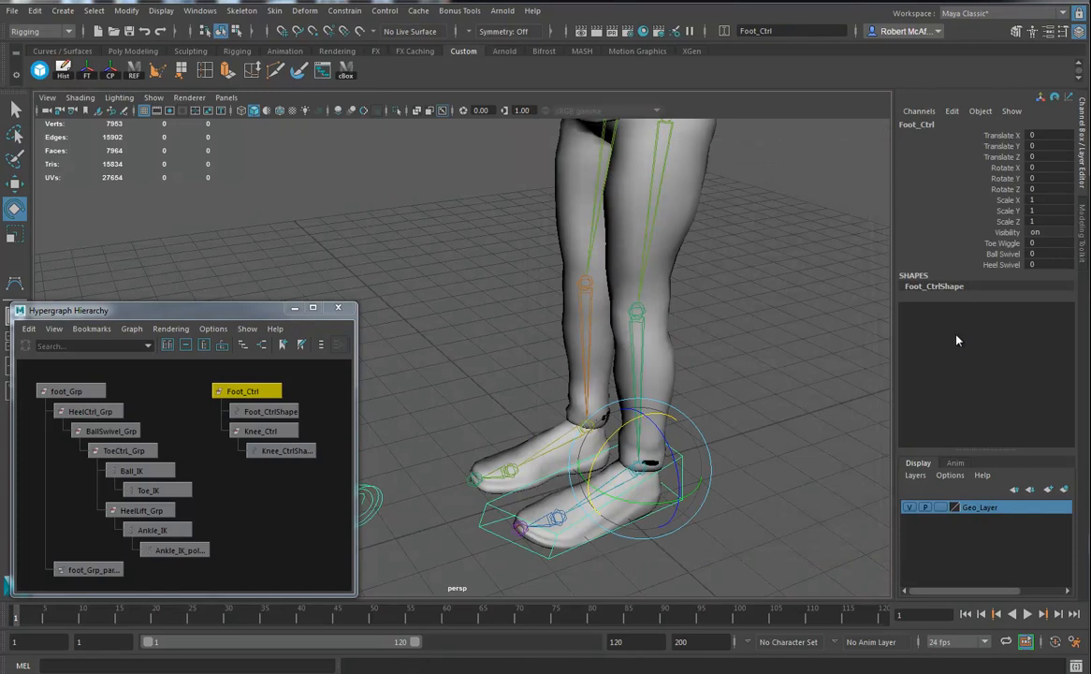
click(1001, 265)
middle_drag(762, 406, 711, 479)
key(ctrl+z)
alt+drag(713, 484, 689, 420)
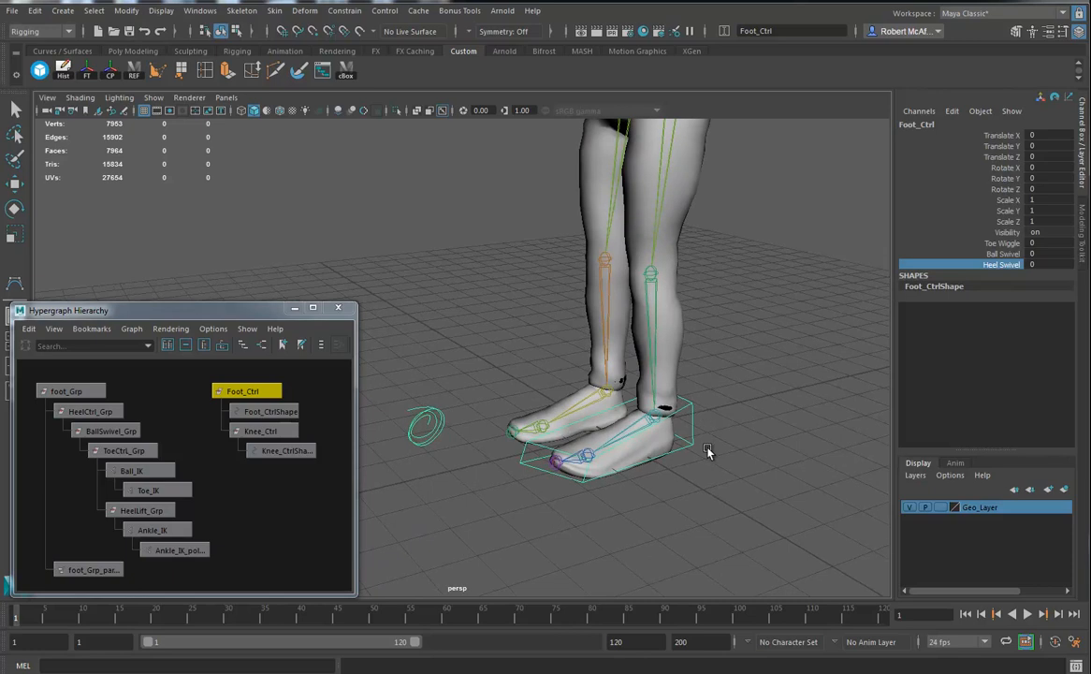
Add a keyable float attribute named FootRoll to Foot_Ctrl, with minimum -10, maximum 10 and default 0
click(951, 111)
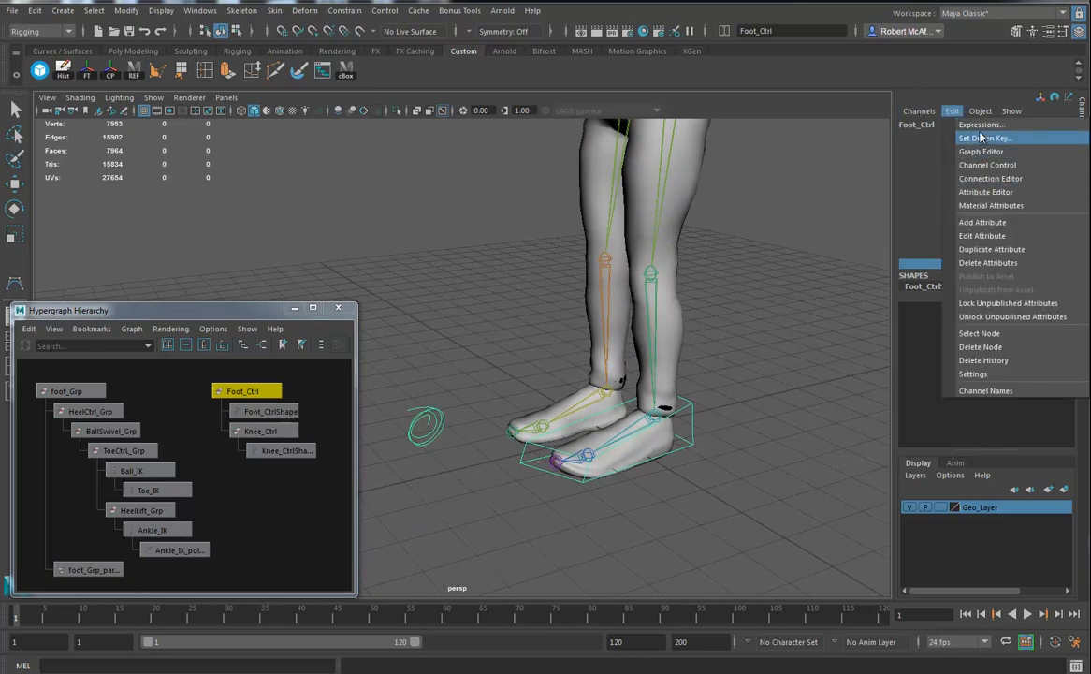
click(982, 222)
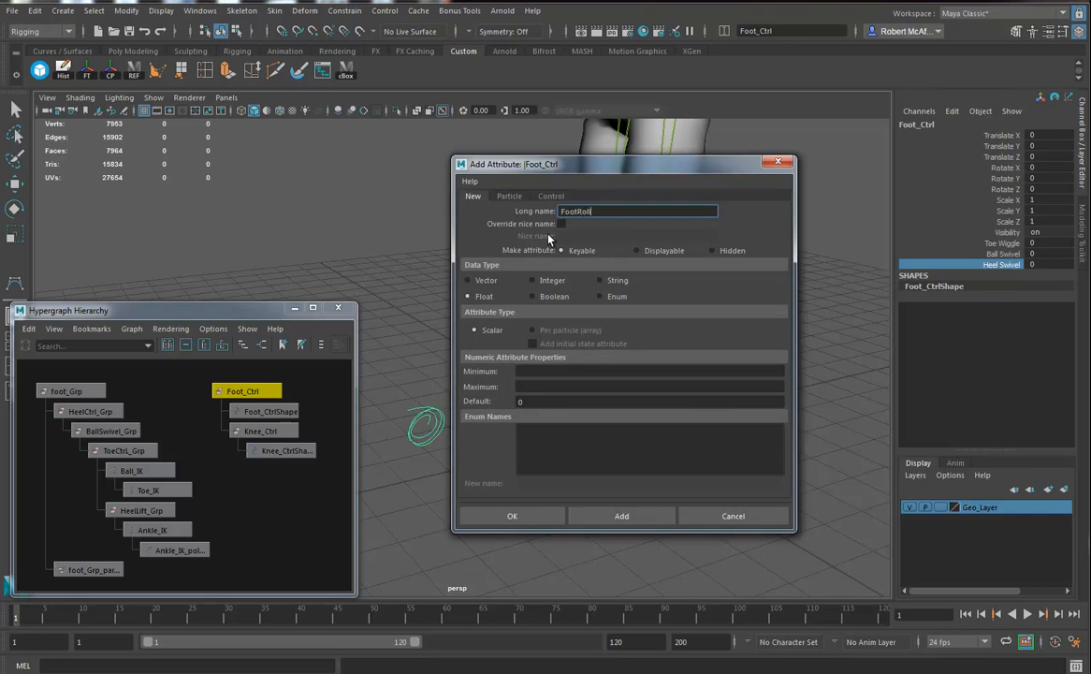
click(563, 372)
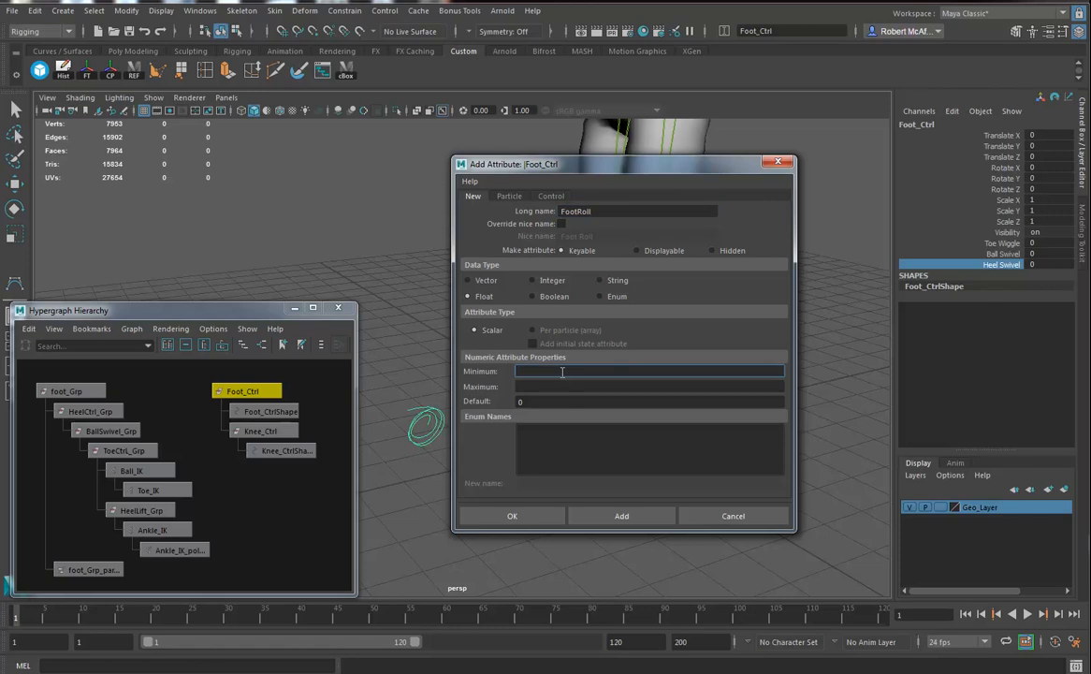
text(-10)
key(Tab)
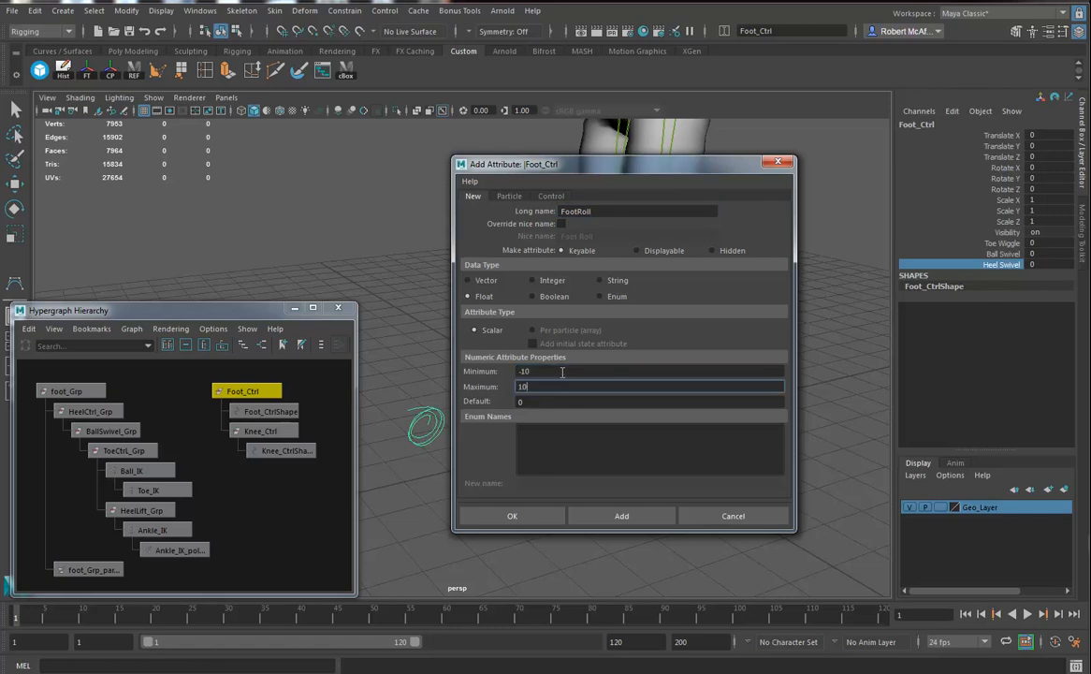
text(10)
click(511, 516)
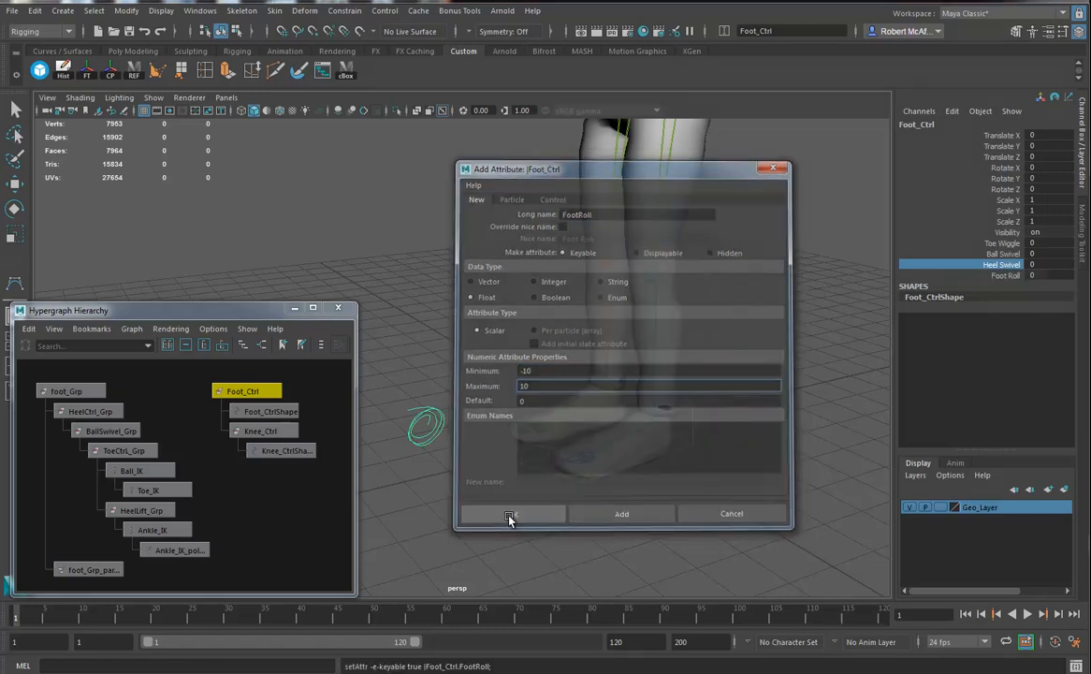
Open Set Driven Key with HeelLift_Grp's Rotate X as the driven attribute
alt+drag(703, 435, 744, 427)
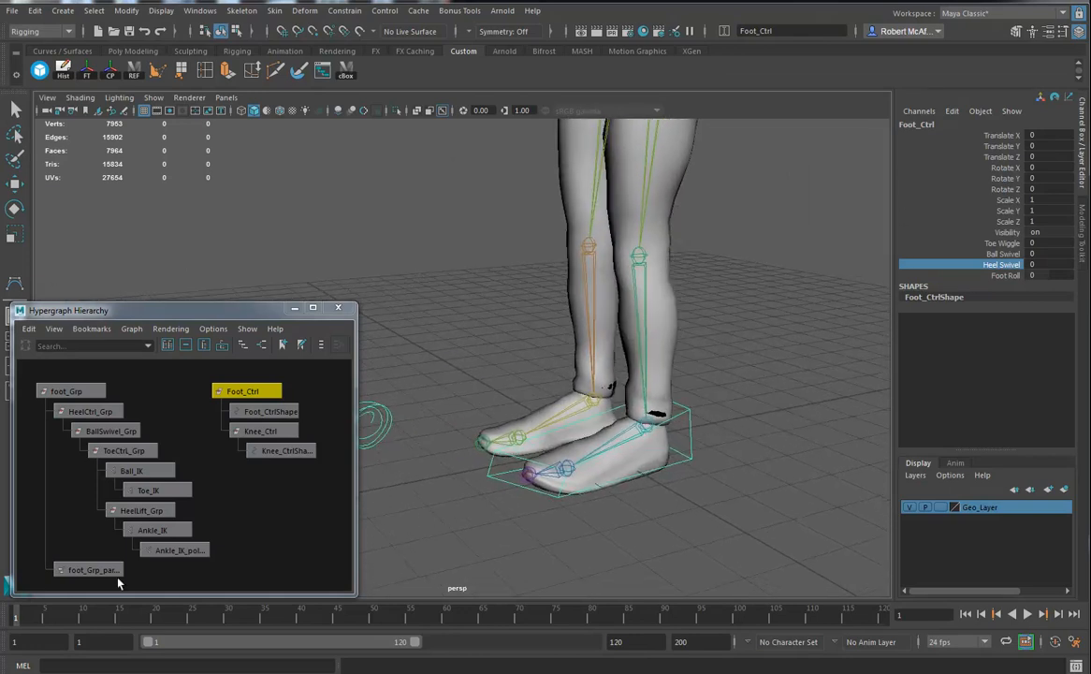
click(156, 514)
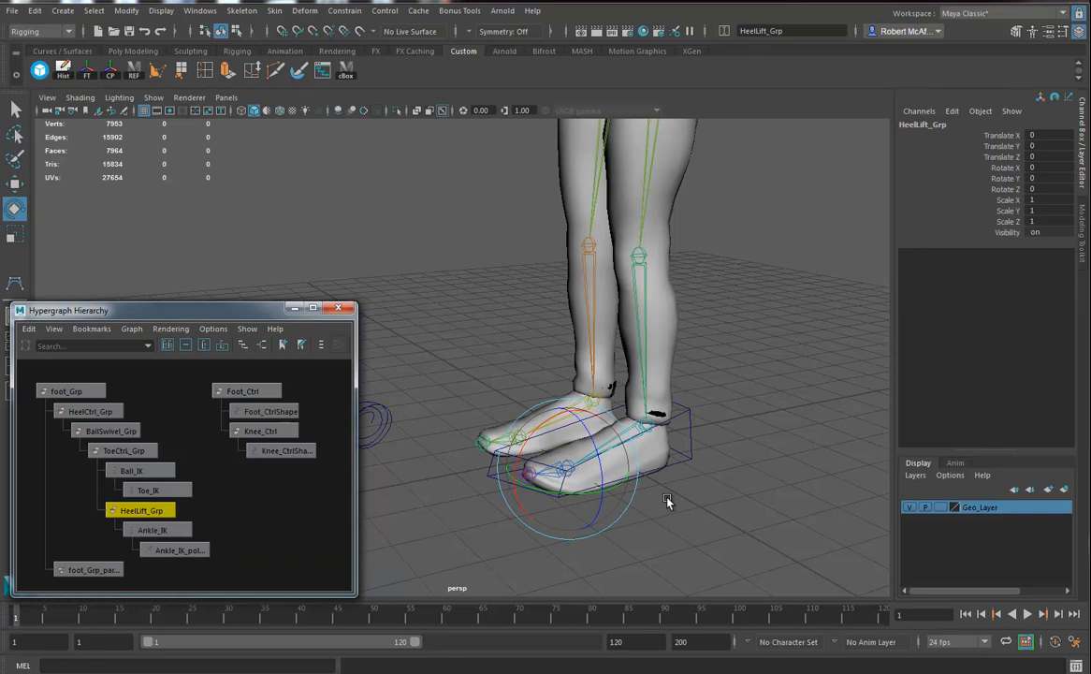
alt+drag(670, 502, 694, 498)
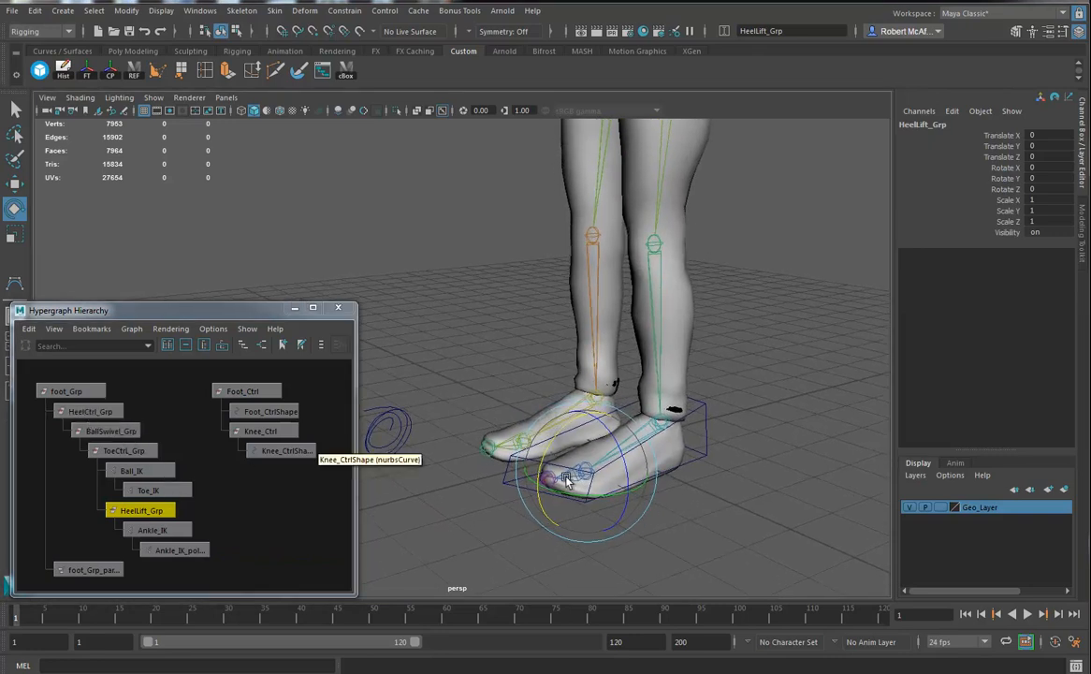
alt+drag(700, 428, 732, 427)
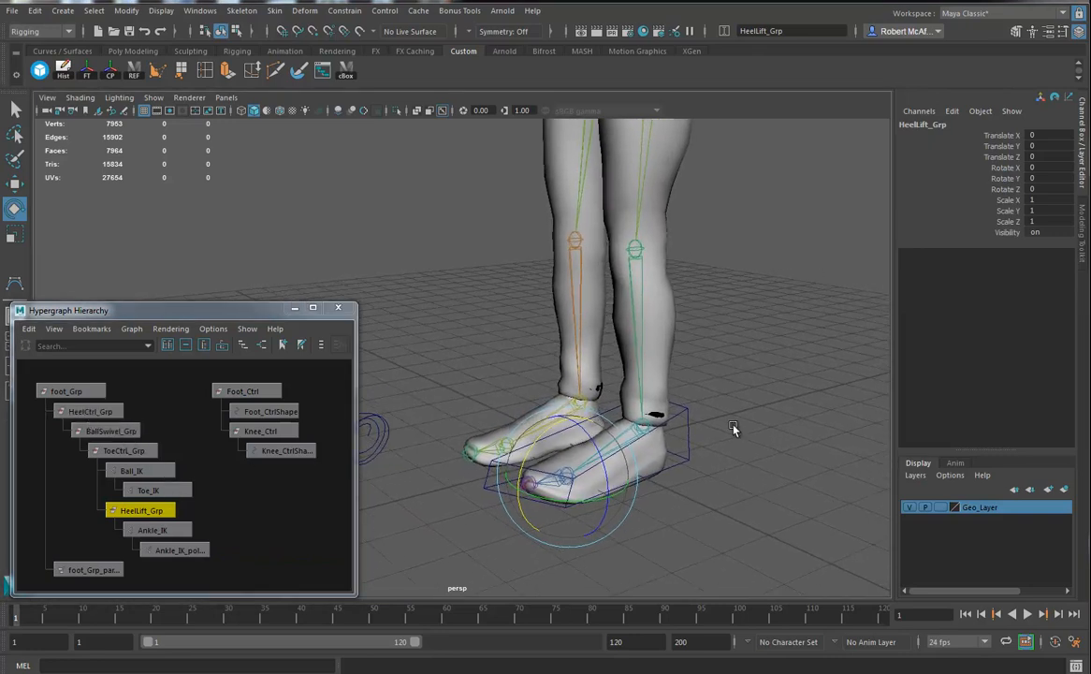
click(950, 114)
click(950, 114)
click(958, 112)
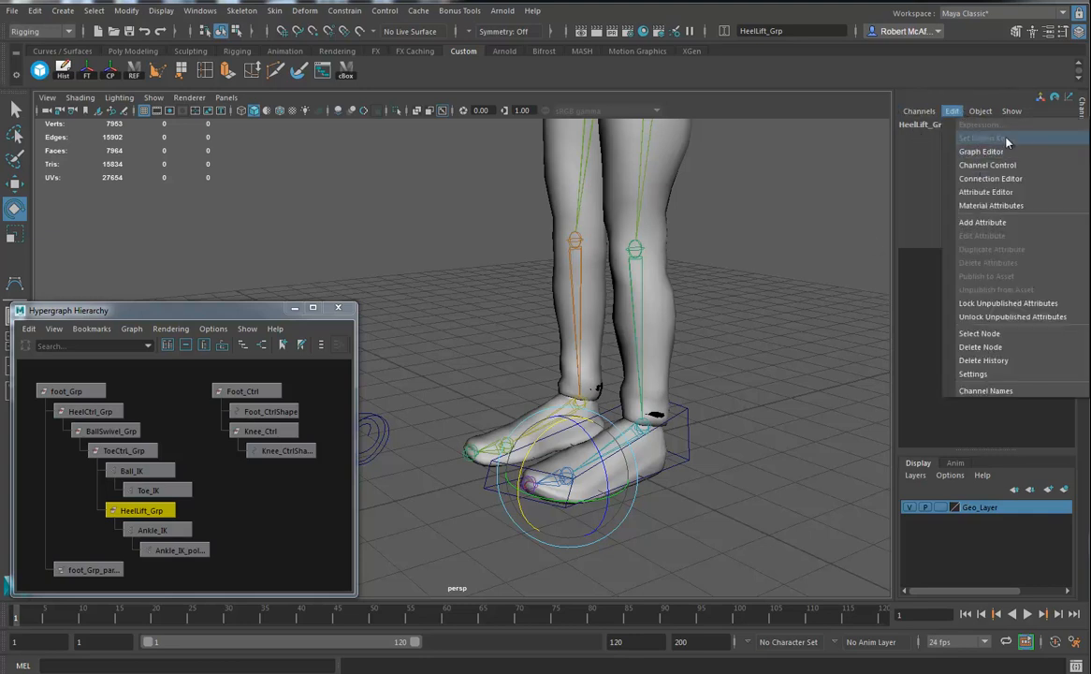
click(901, 188)
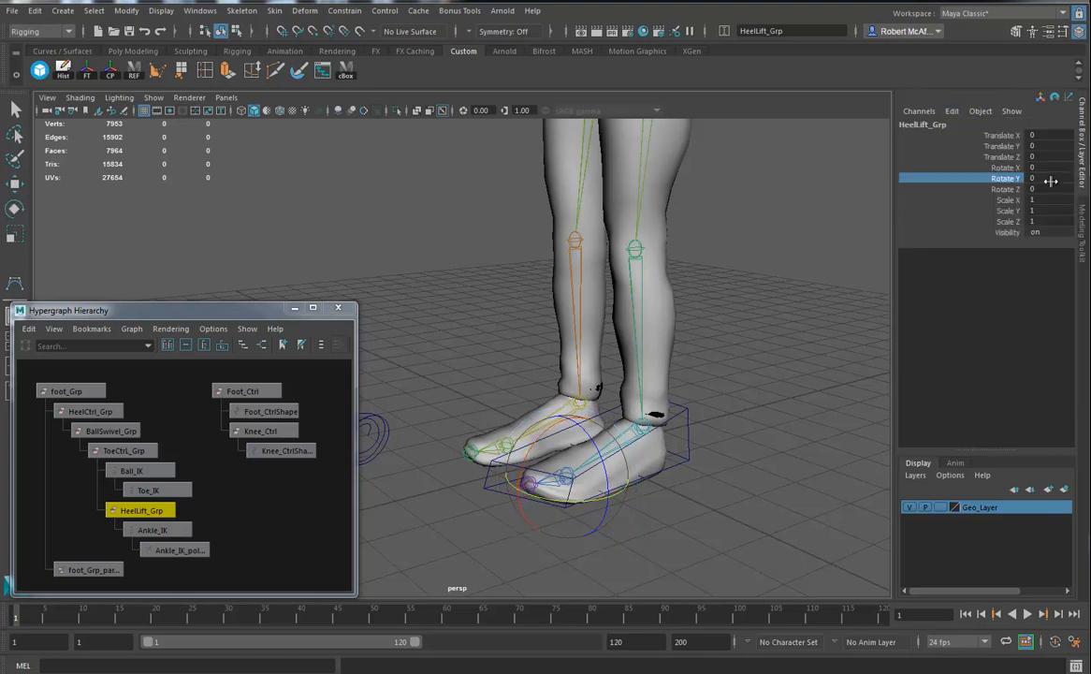
click(1003, 167)
click(953, 113)
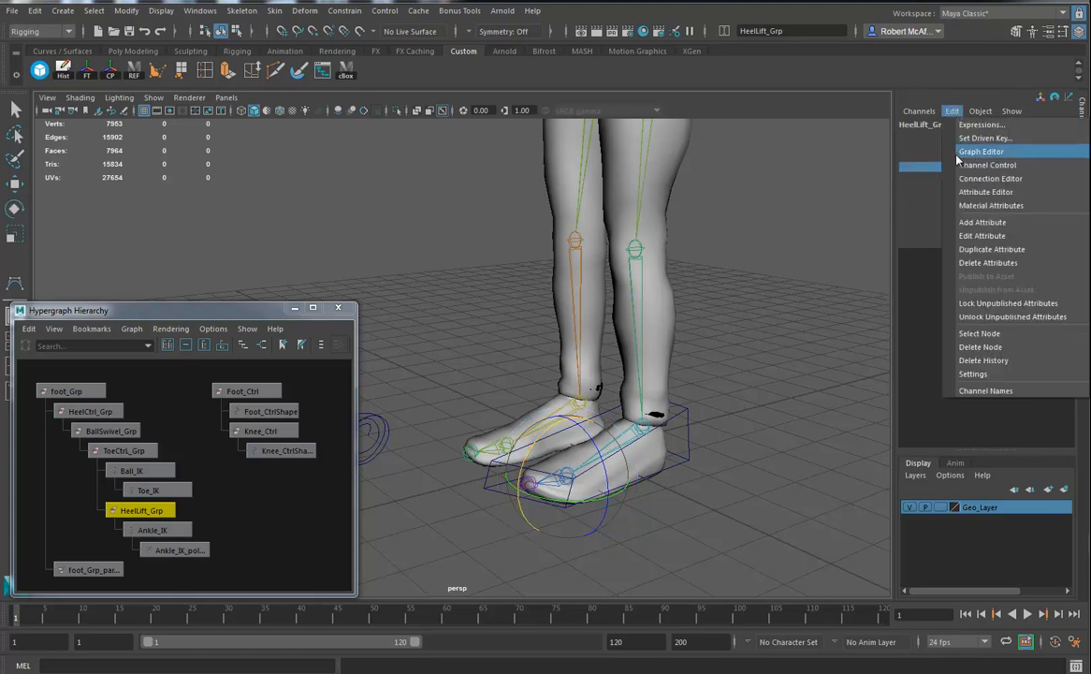
click(982, 139)
drag(602, 228, 781, 185)
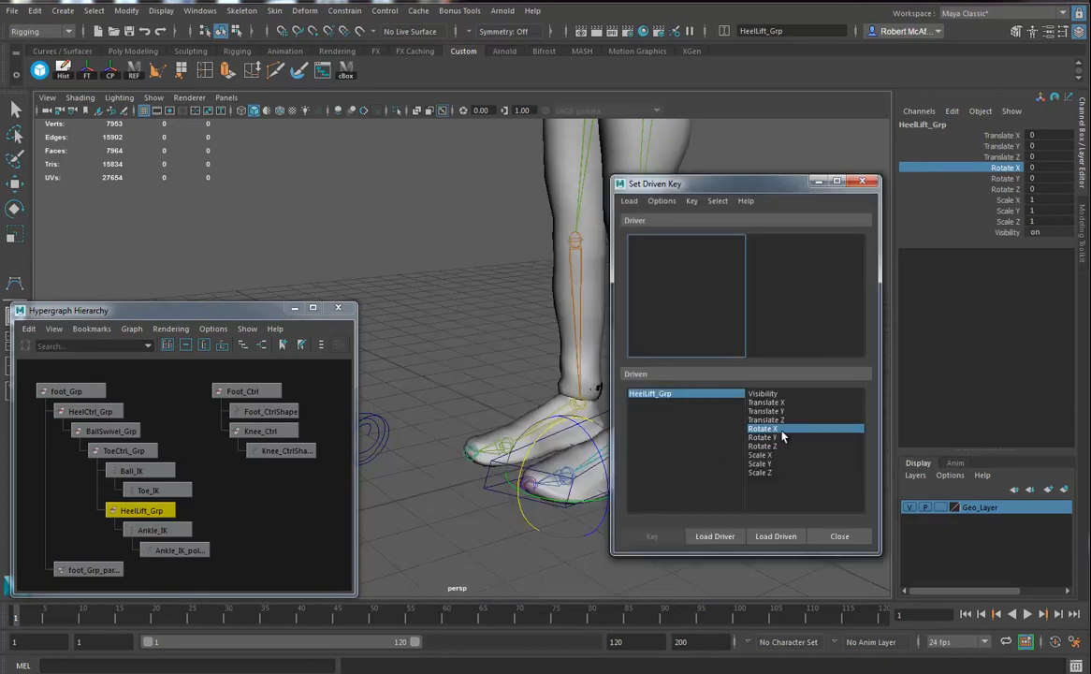
Load Foot_Ctrl as the driver and choose Foot Roll as the driving attribute
click(519, 498)
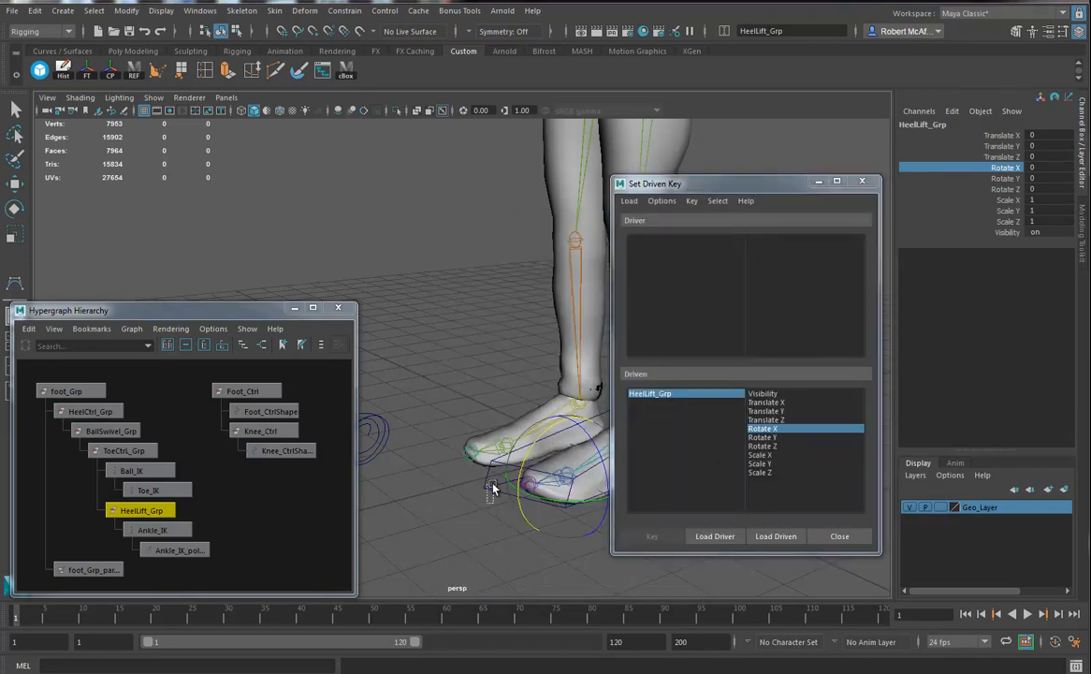
click(717, 536)
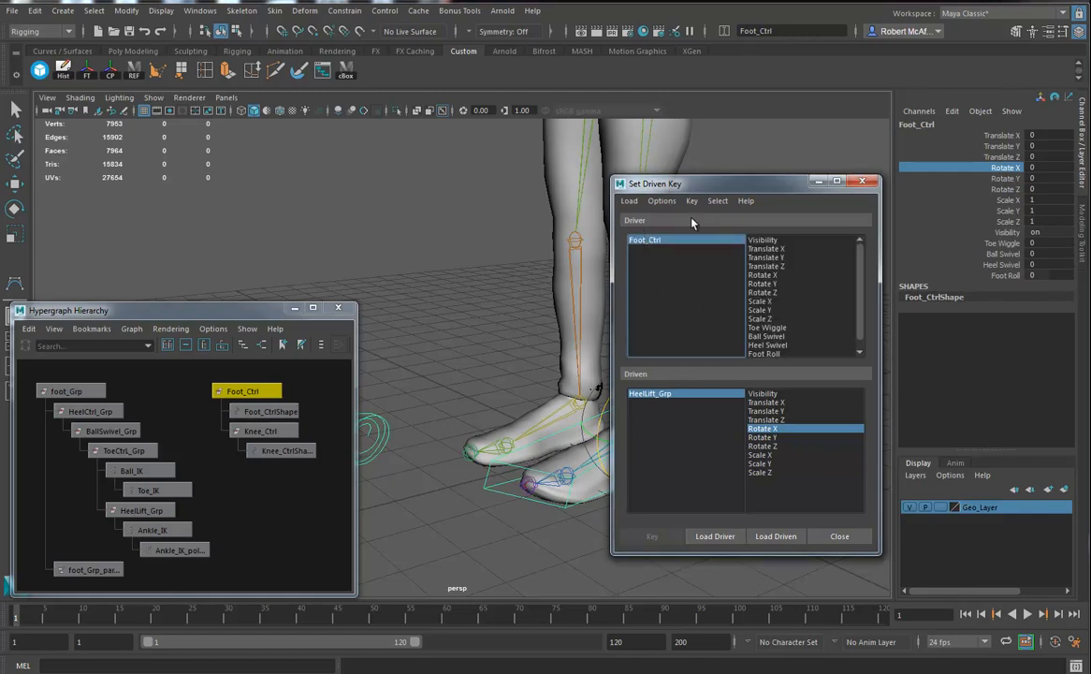
alt+middle_drag(518, 412, 481, 391)
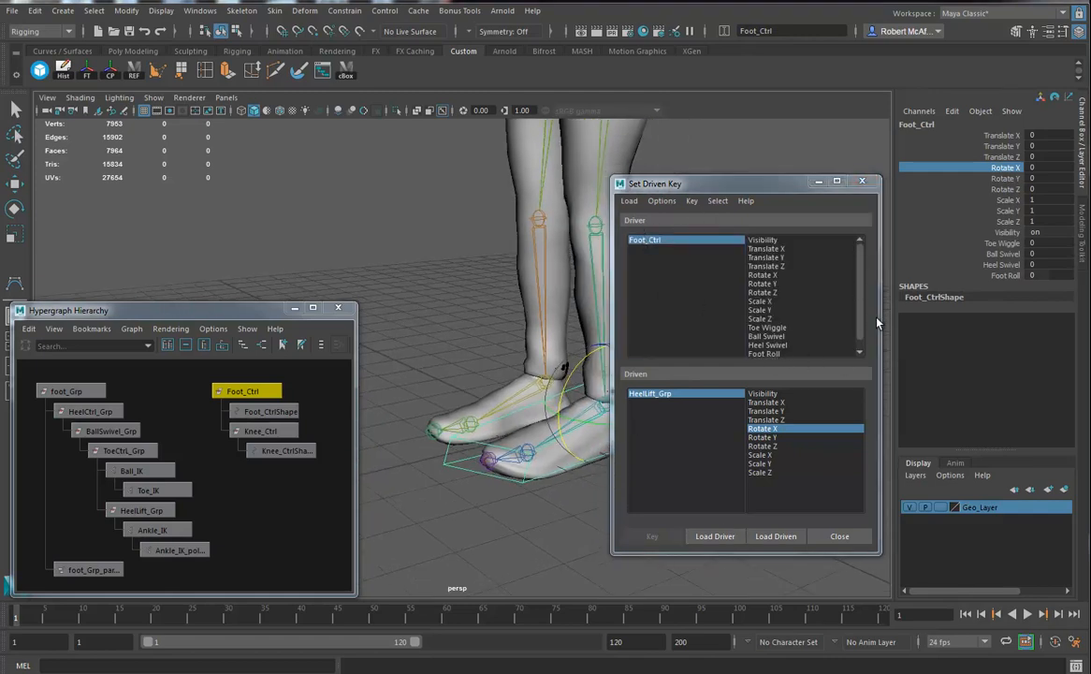
click(861, 319)
click(775, 355)
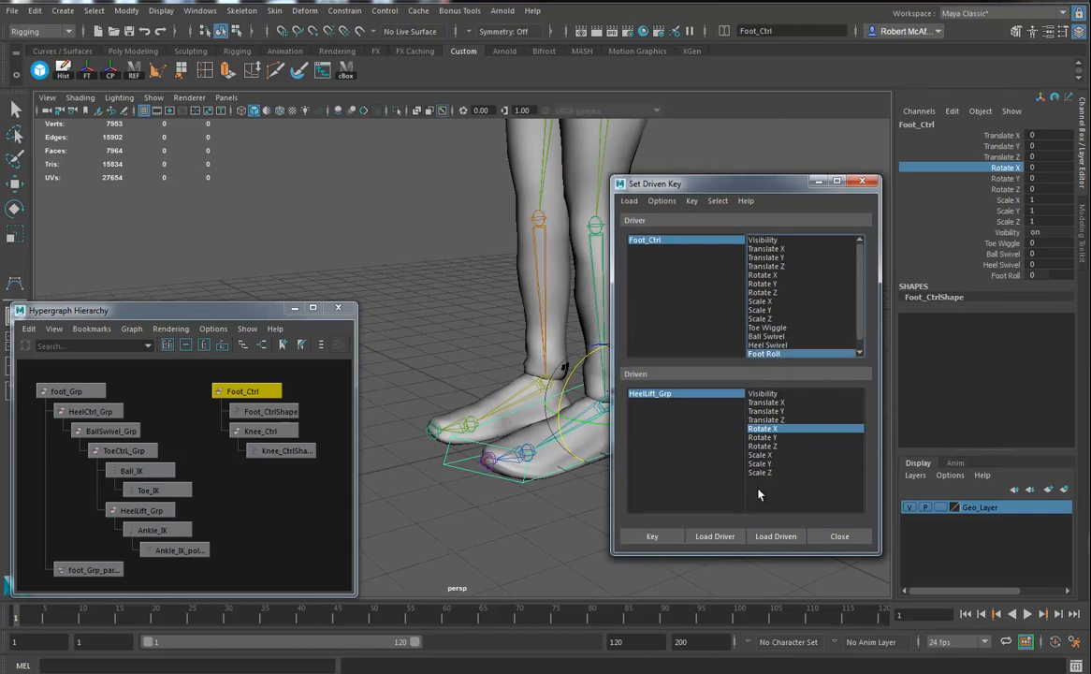
Set a driven key for HeelLift_Grp's Rotate X at 0 with Foot Roll at 0
drag(754, 176, 754, 96)
click(658, 542)
alt+drag(474, 479, 538, 440)
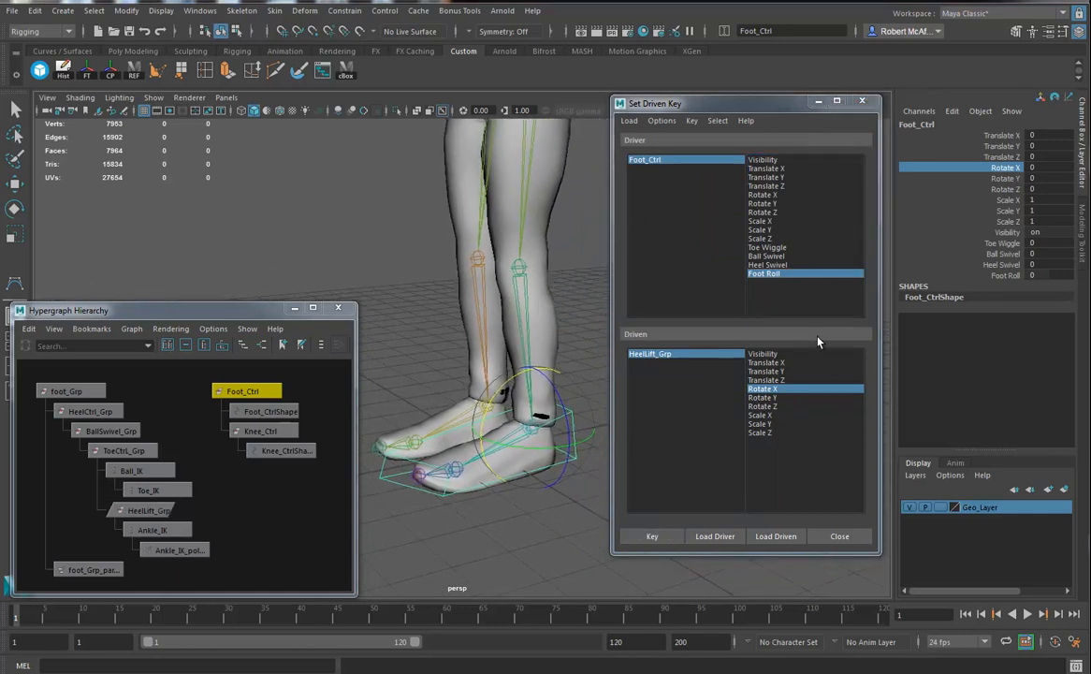
Set Foot_Ctrl's Foot Roll to 10 and HeelLift_Grp's Rotate X to 60, and set a driven key for this pose
click(659, 163)
click(1006, 276)
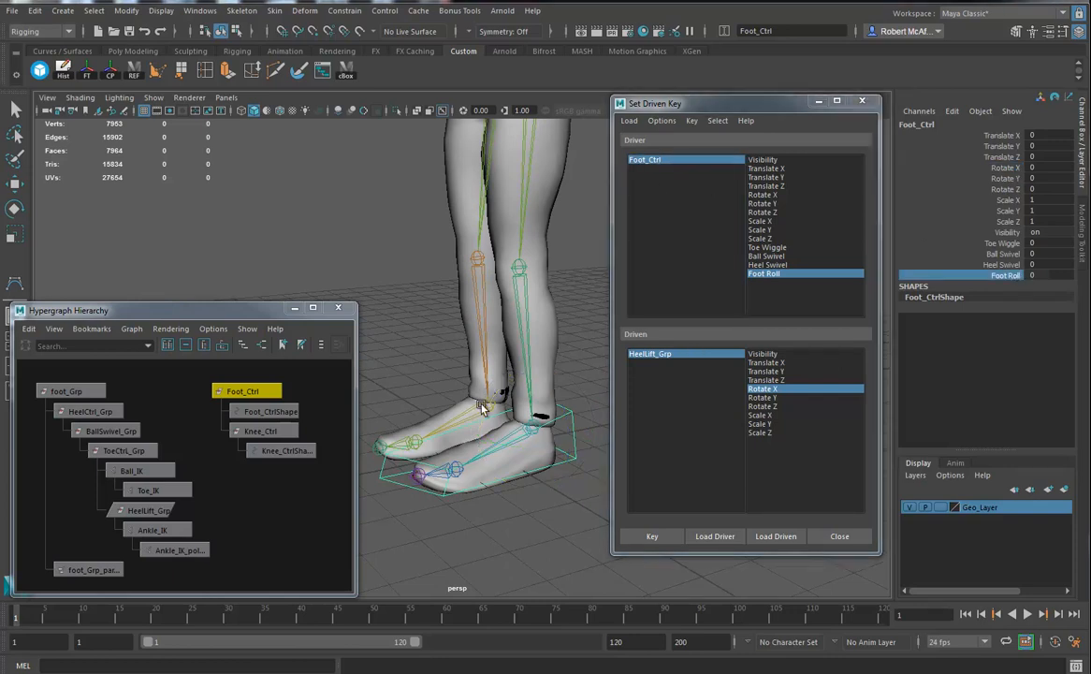
middle_drag(499, 533, 692, 534)
click(681, 356)
click(681, 356)
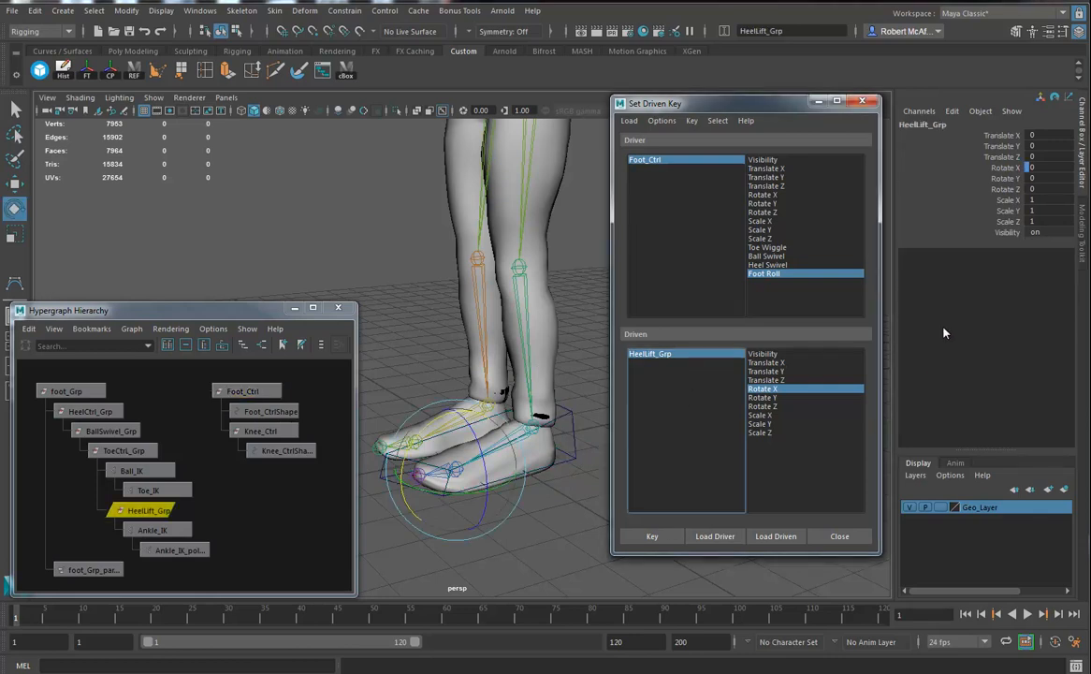
click(1015, 169)
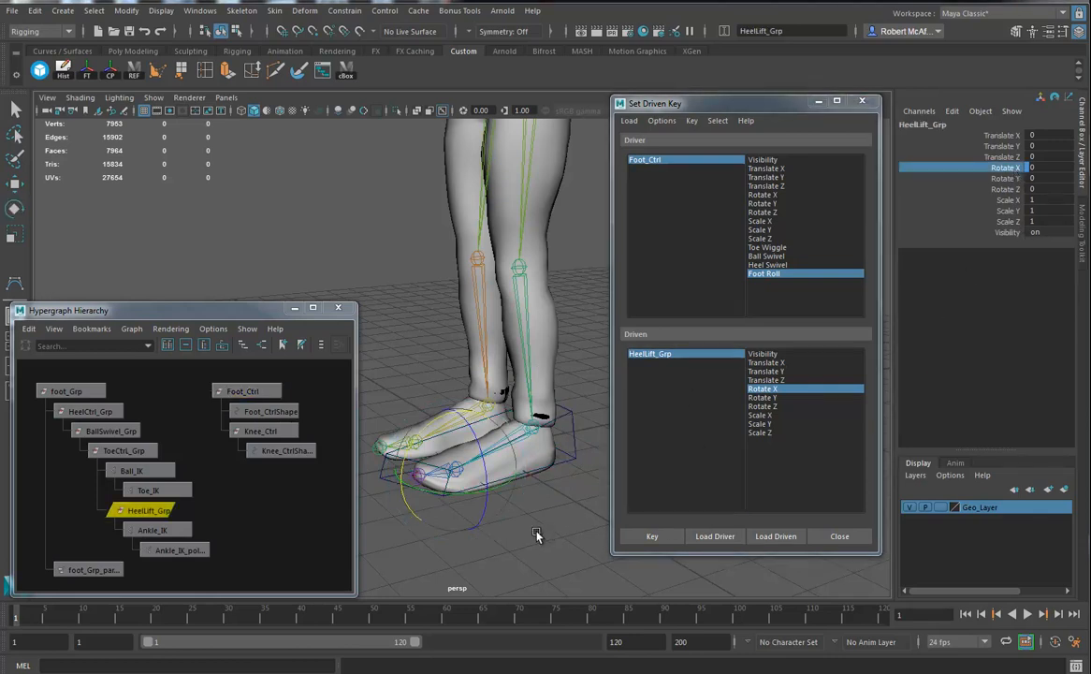
drag(446, 415, 407, 456)
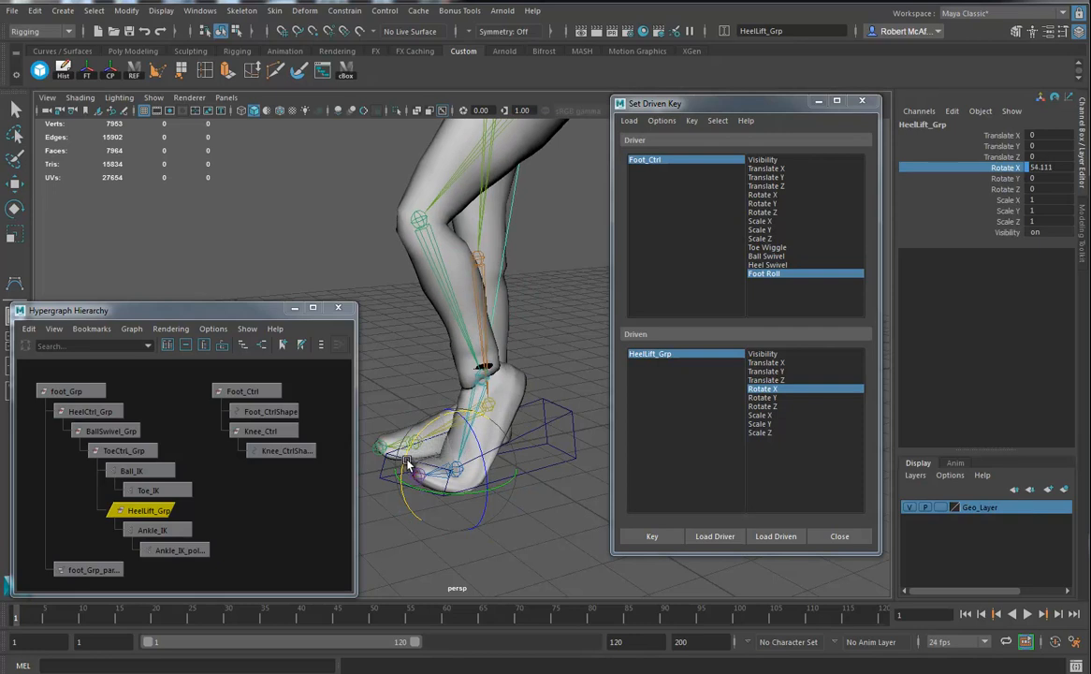
double_click(1040, 169)
text(6)
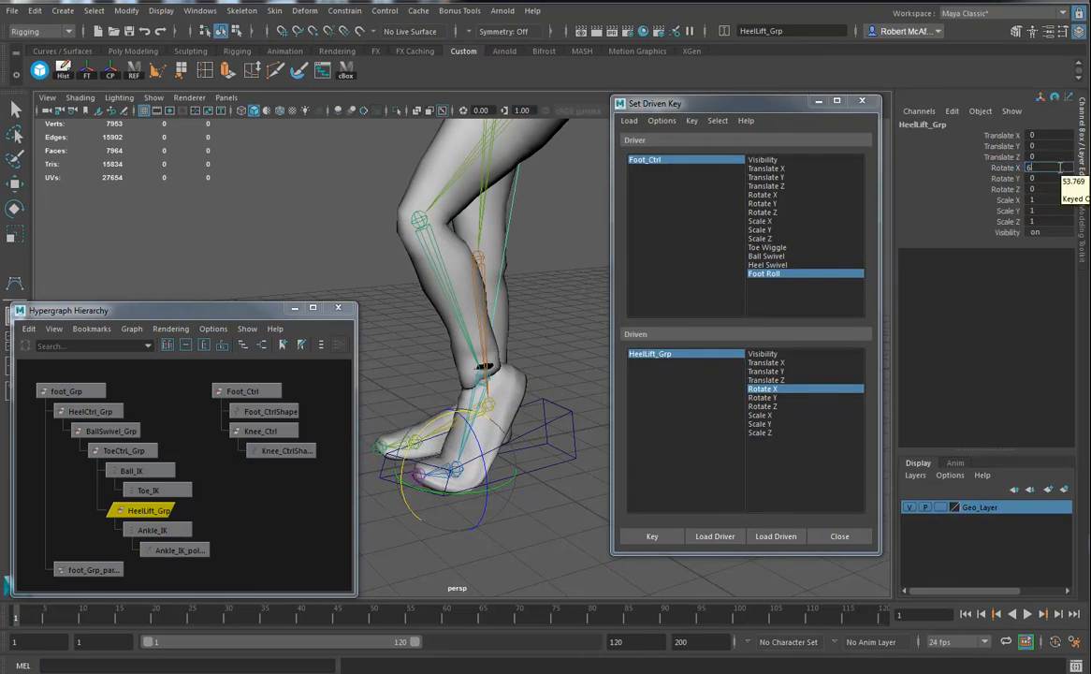
key(Return)
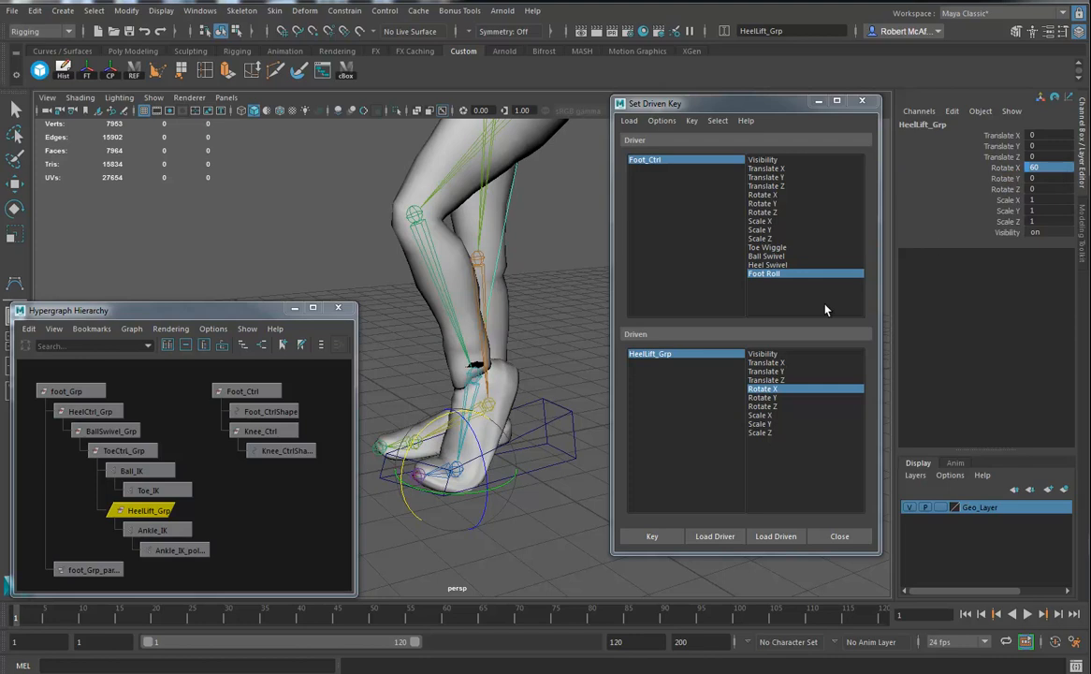
click(652, 536)
Test the heel lift by varying Foot_Ctrl's Foot Roll, and return the attribute to 0
alt+drag(482, 480, 511, 467)
click(644, 159)
click(1001, 275)
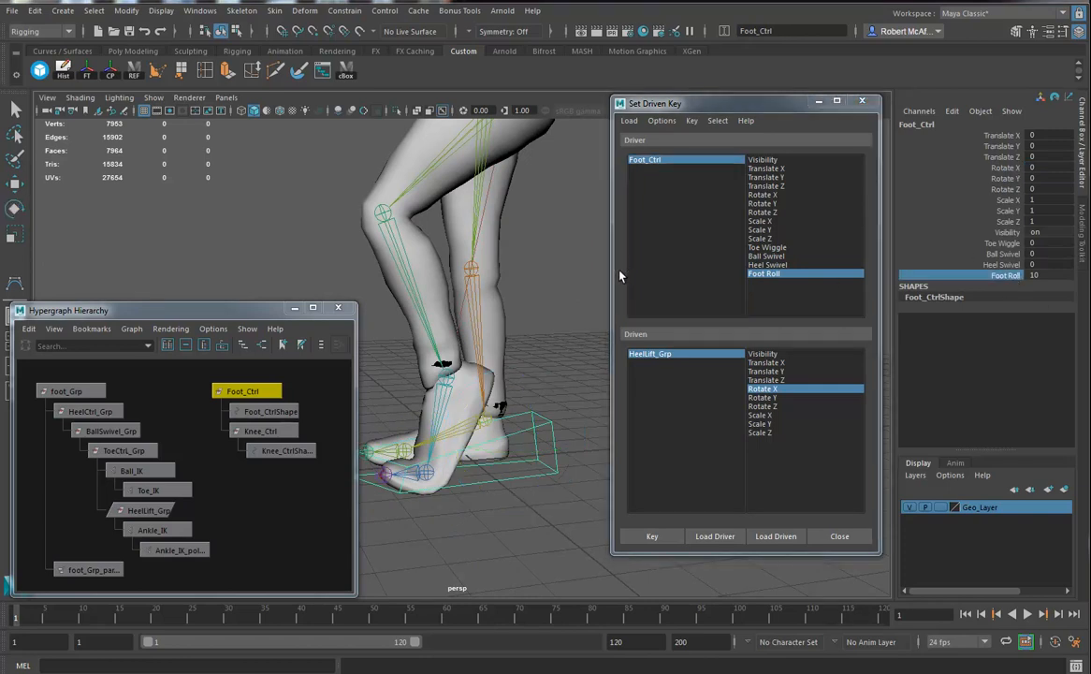
middle_drag(568, 273, 505, 310)
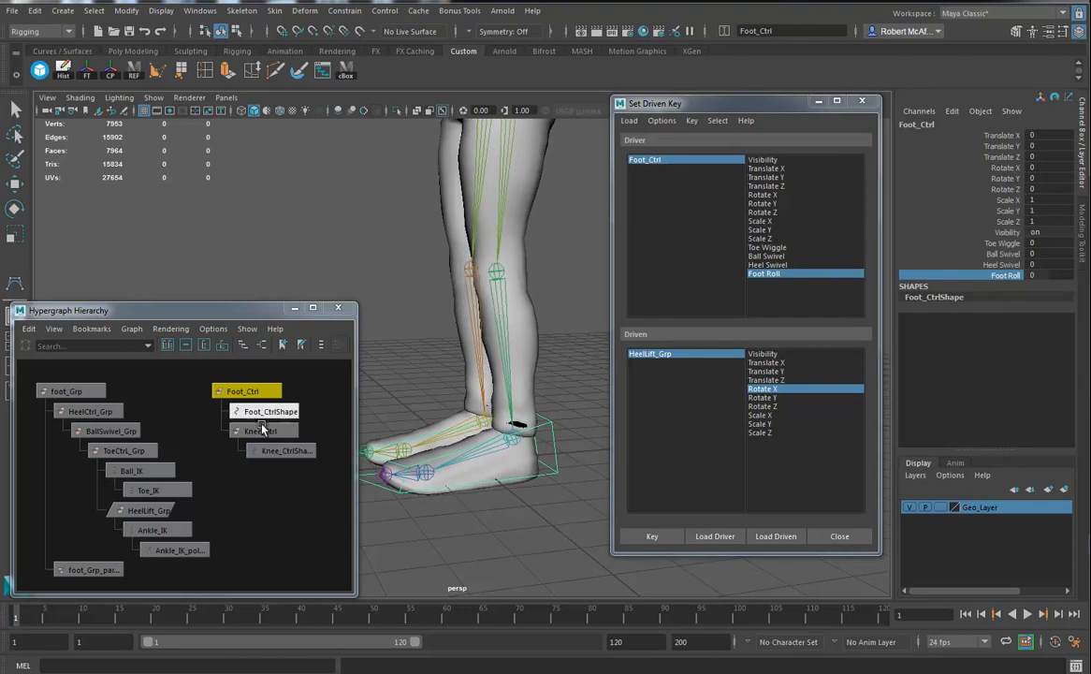
Load HeelCtrl_Grp as the driven object and set a driven key for its Rotate X at 0 with Foot Roll at 0
click(87, 414)
key(e)
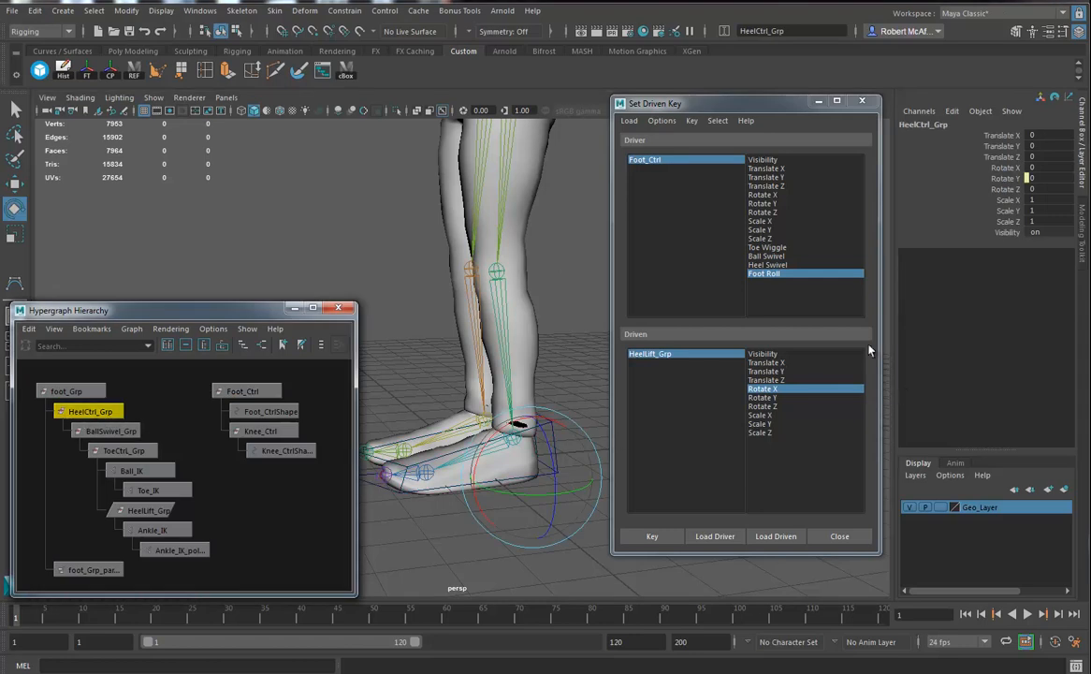
click(775, 536)
click(762, 388)
click(652, 536)
Set Foot_Ctrl's Foot Roll to -10 and HeelCtrl_Grp's Rotate X to -60, and set a driven key for this pose
click(680, 163)
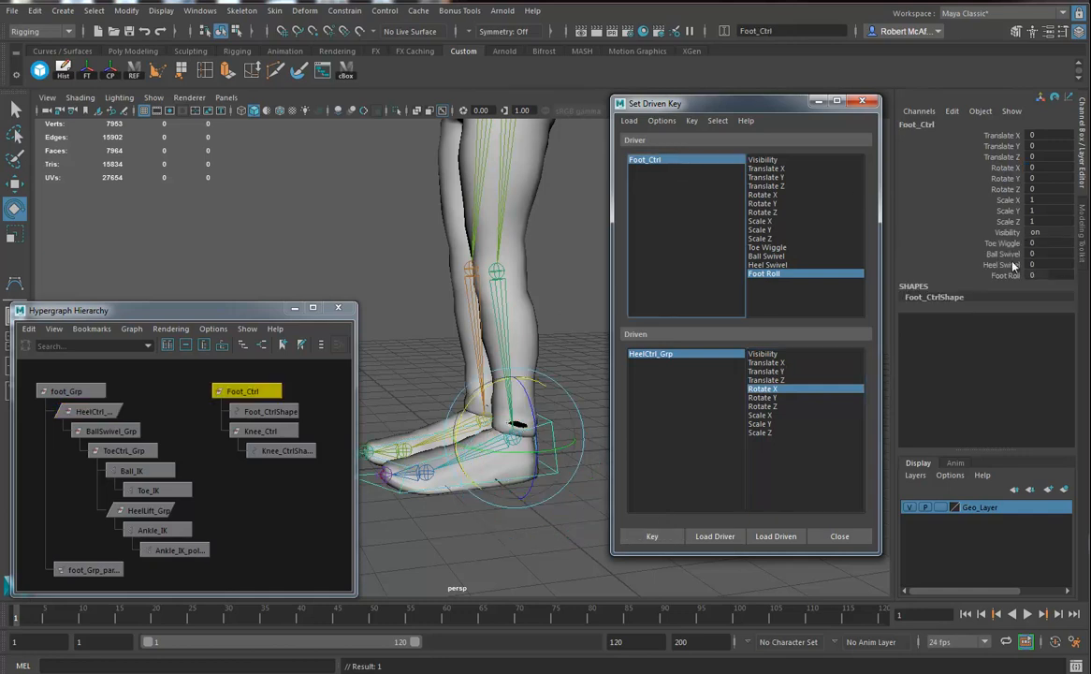
click(1005, 275)
middle_drag(593, 297, 308, 315)
click(681, 356)
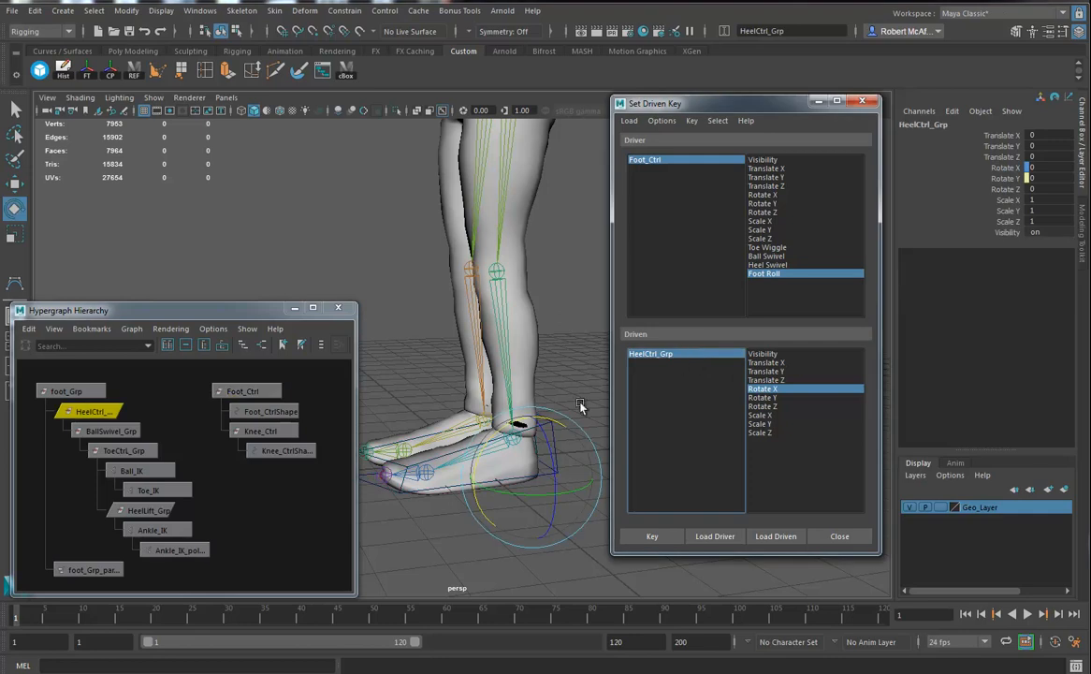
drag(522, 430, 561, 417)
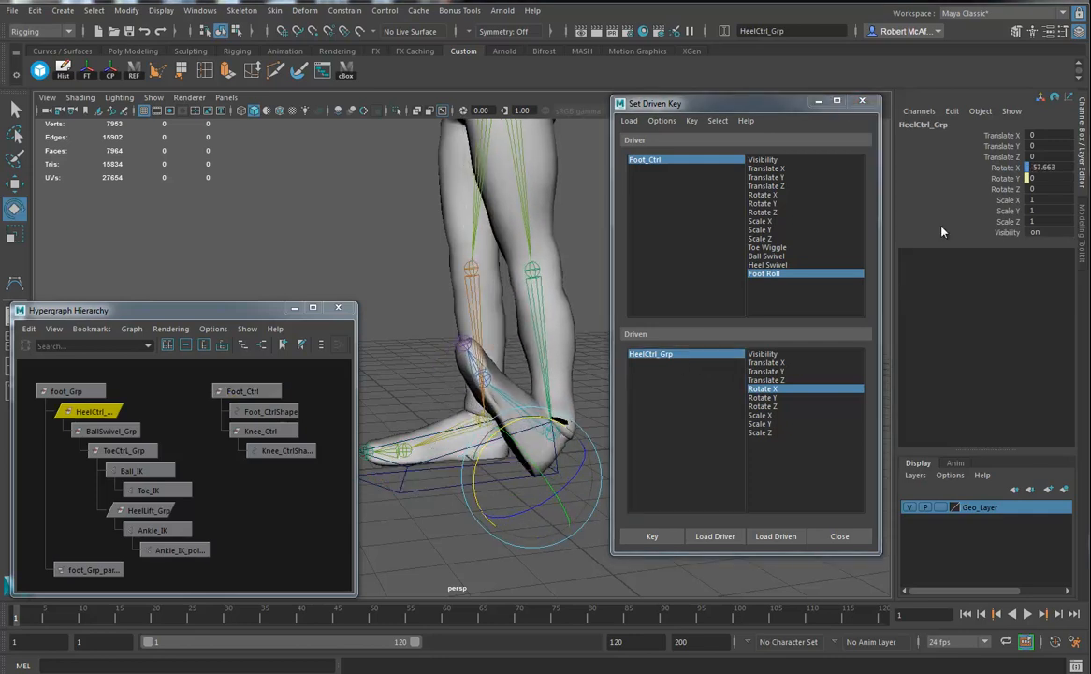
double_click(1060, 171)
key(BackSpace)
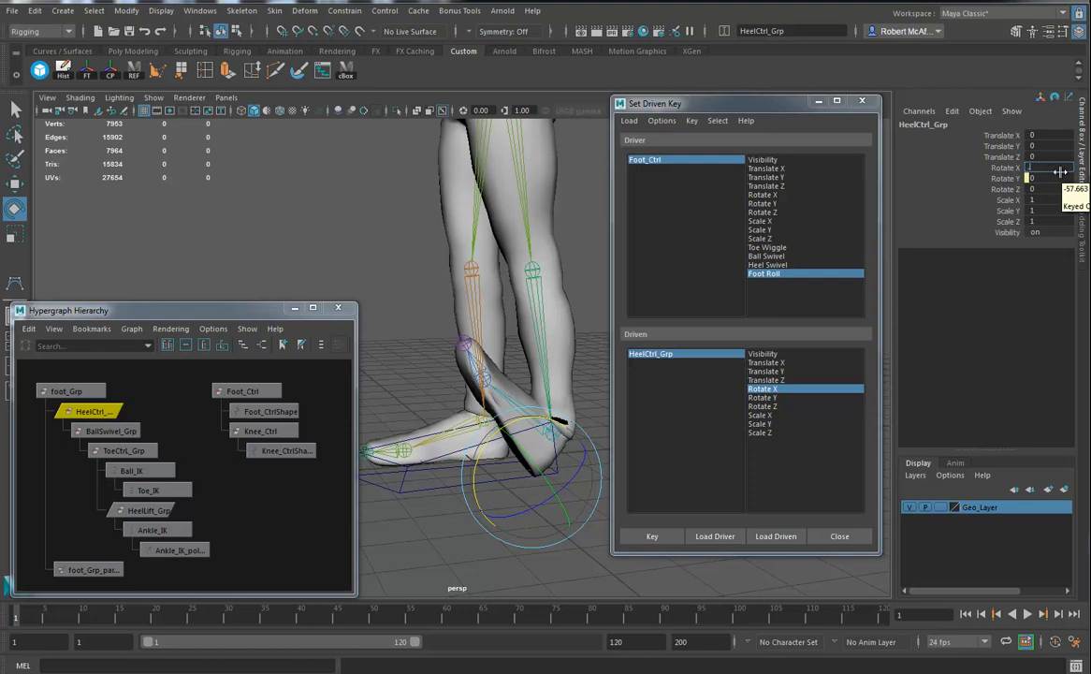
text(-60)
key(Return)
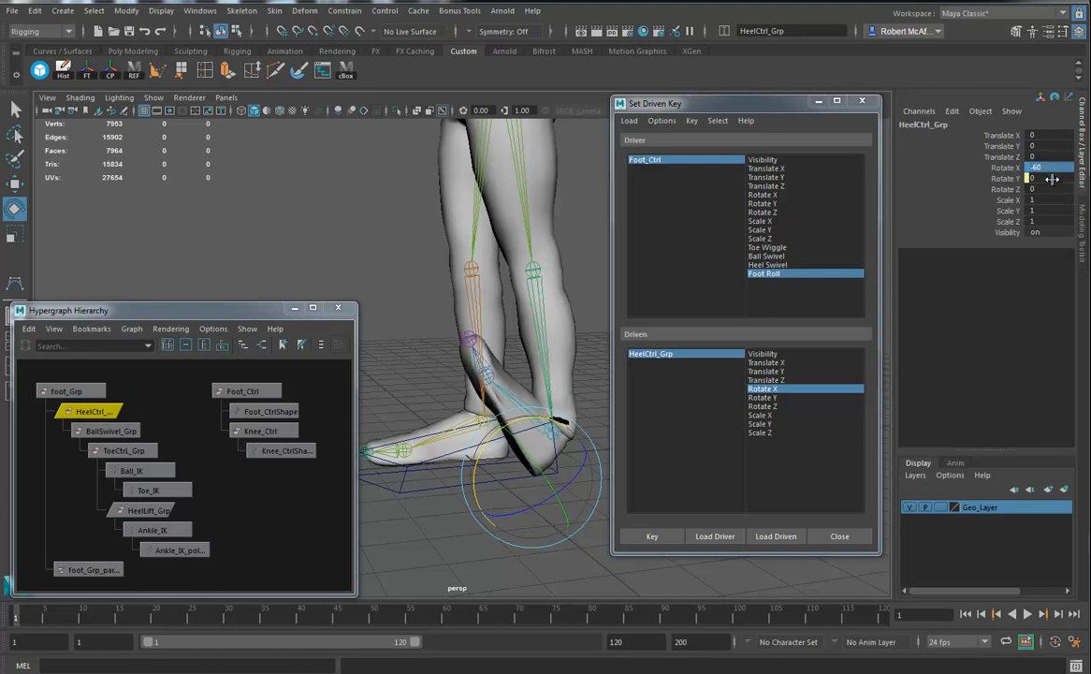
alt+middle_drag(515, 476, 491, 474)
Test the full foot roll by varying Foot_Ctrl's Foot Roll between negative and positive values, and reset the attribute to 0
click(668, 160)
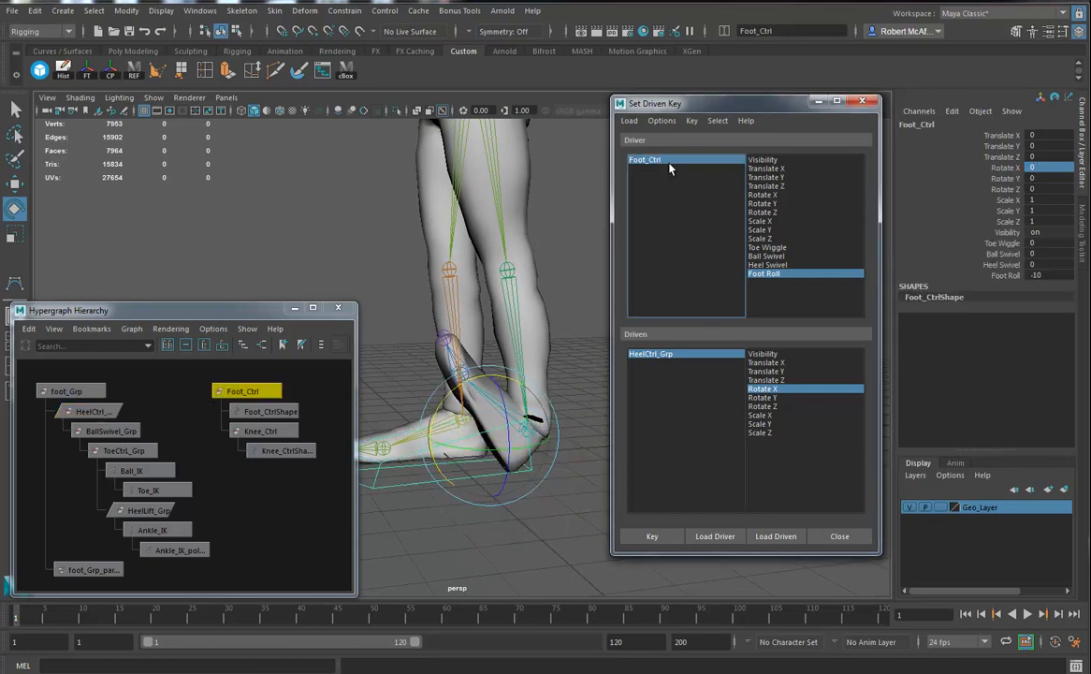
click(1005, 275)
middle_drag(386, 286, 505, 402)
double_click(1058, 276)
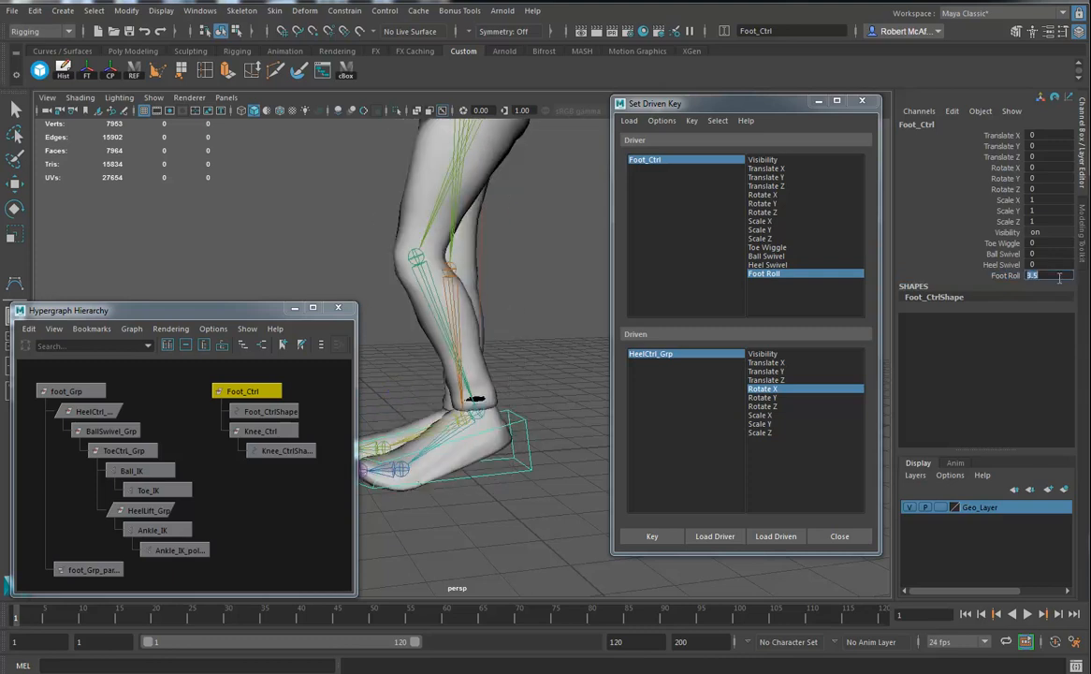
text(0)
key(Return)
Close the Set Driven Key and Hypergraph Hierarchy windows and view the whole character
alt+drag(575, 430, 603, 397)
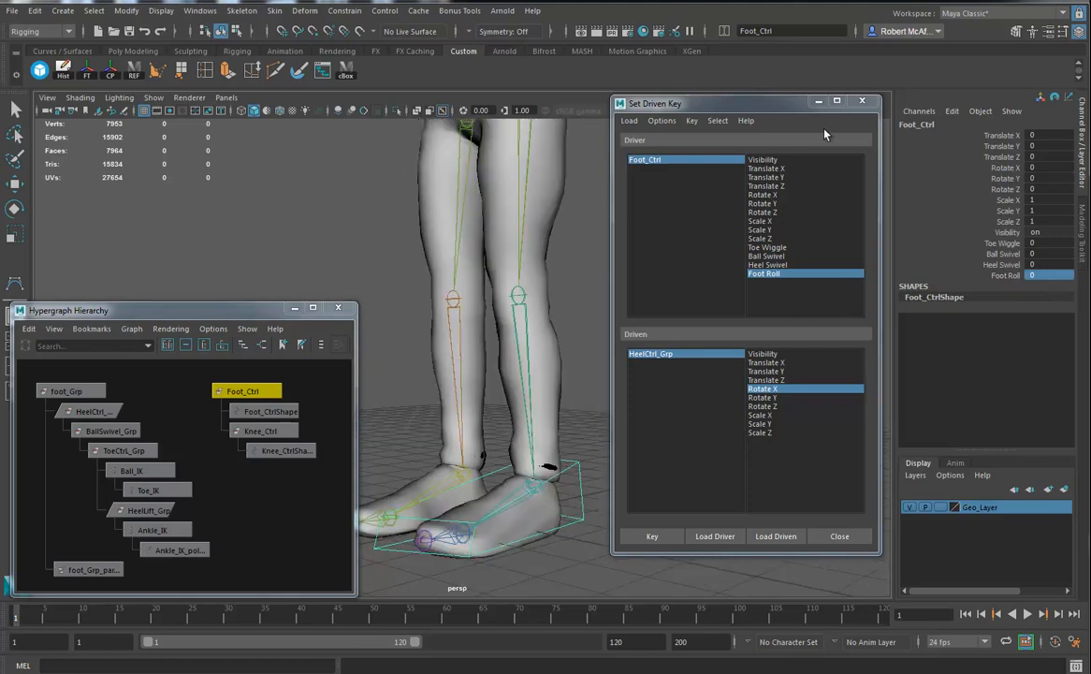
click(862, 100)
click(338, 306)
alt+right_drag(753, 376, 520, 431)
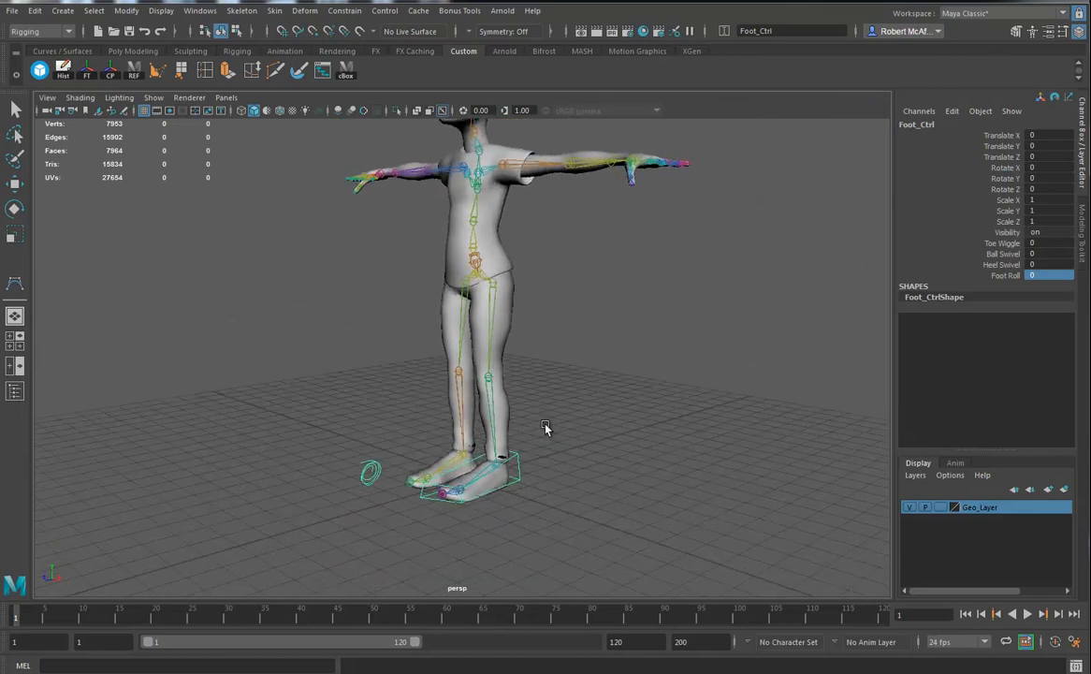